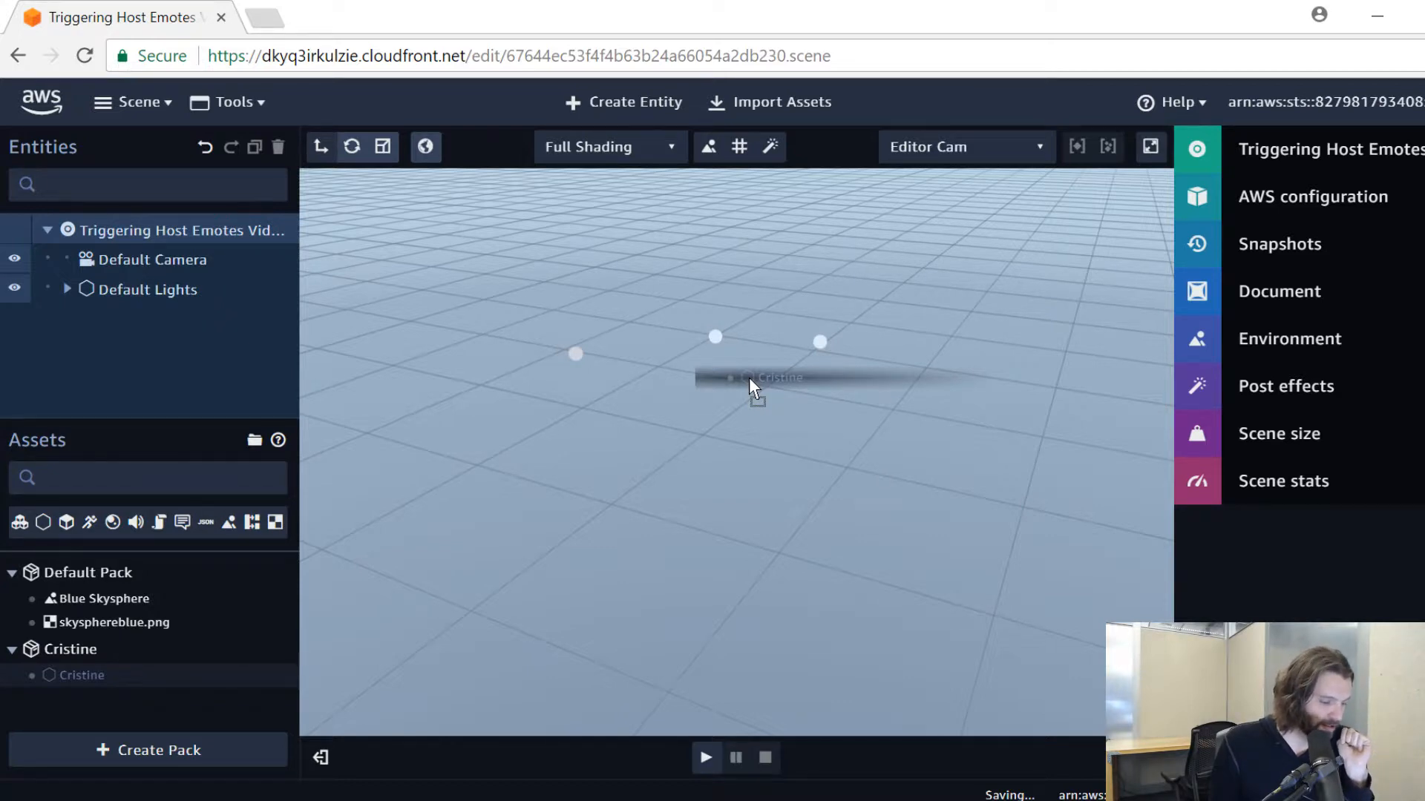
# Place the Cristine host asset in the scene and frame it from the front
pyautogui.moveTo(750, 377); pyautogui.dragTo(684, 379)
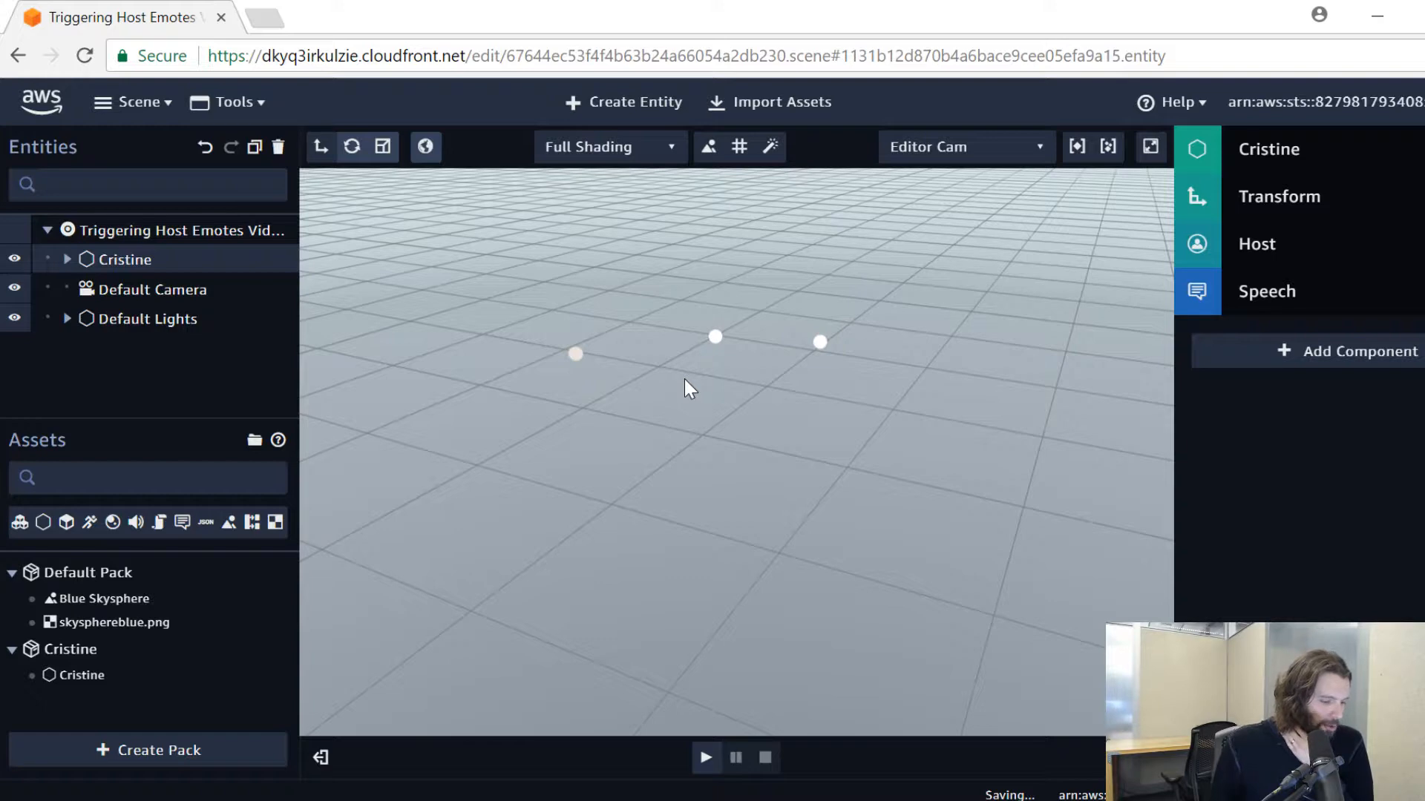
pyautogui.scroll(-2, 870, 468)
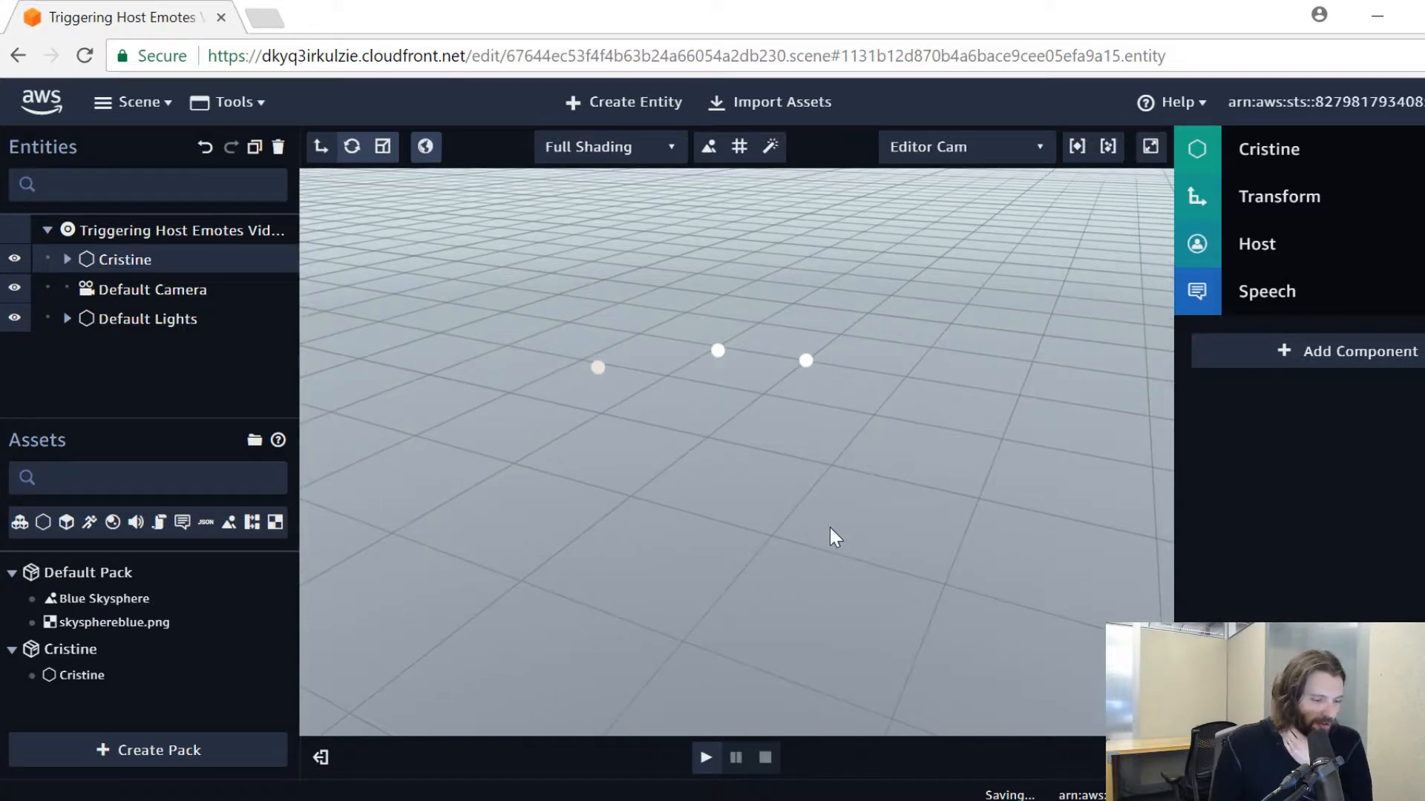
pyautogui.scroll(4, 830, 528)
pyautogui.scroll(4, 829, 527)
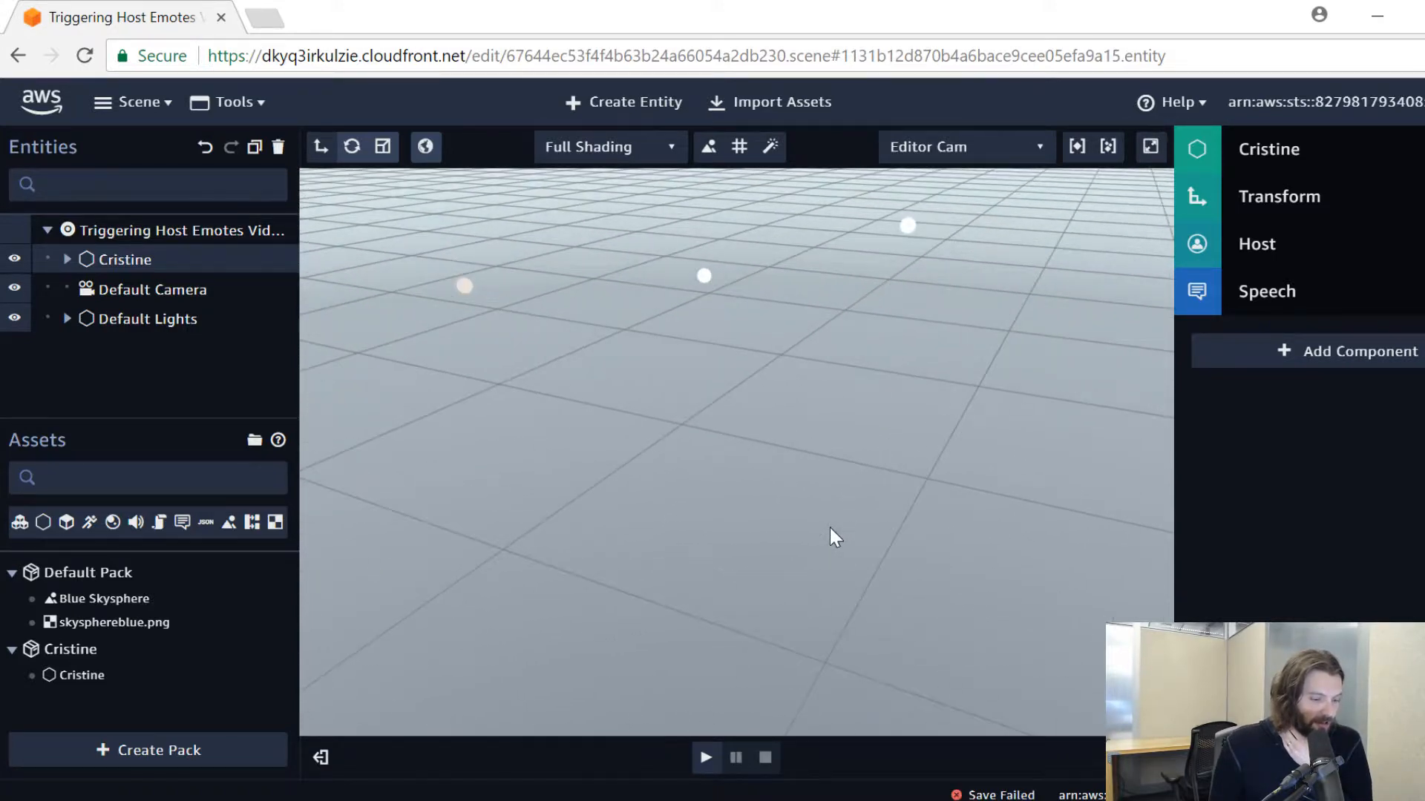
pyautogui.scroll(1, 830, 528)
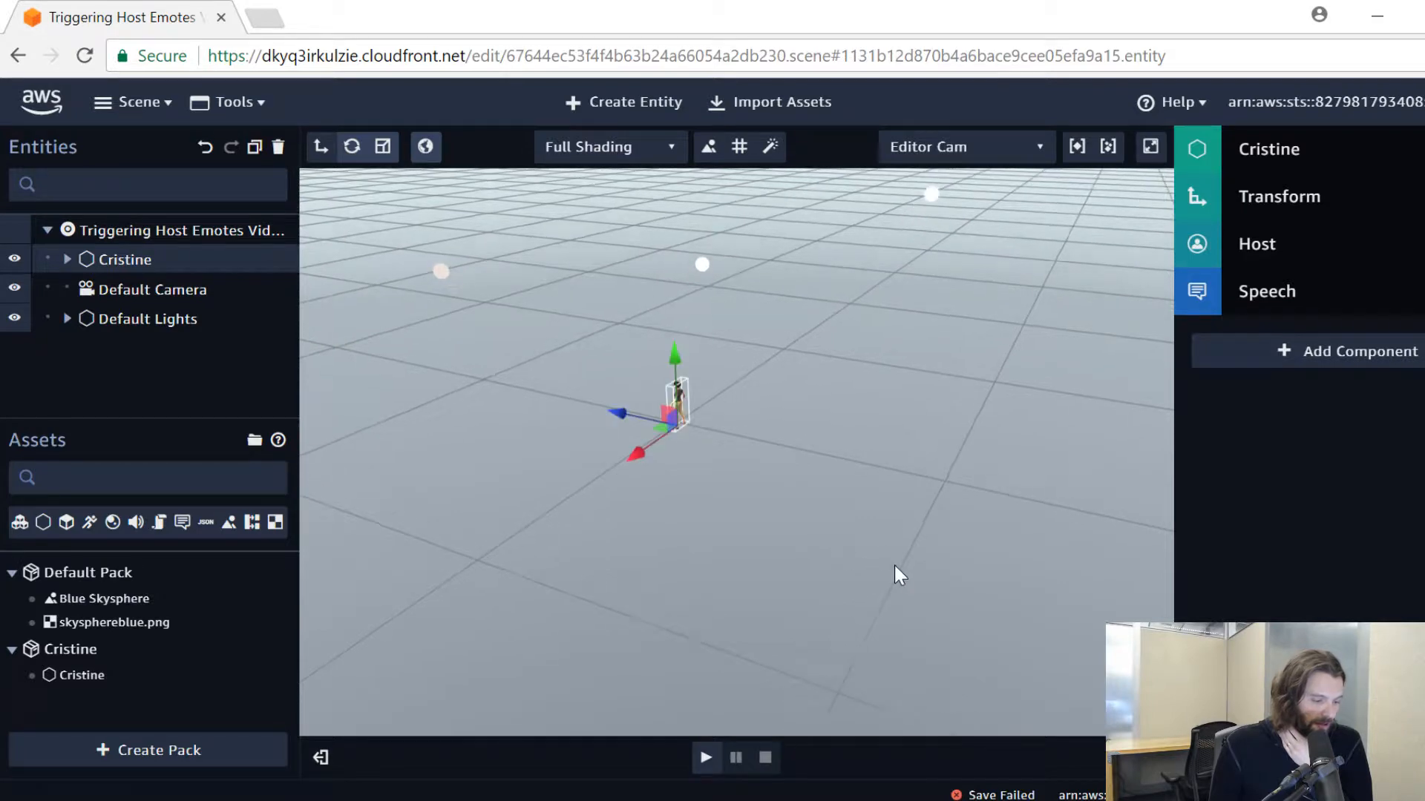
pyautogui.scroll(2, 794, 507)
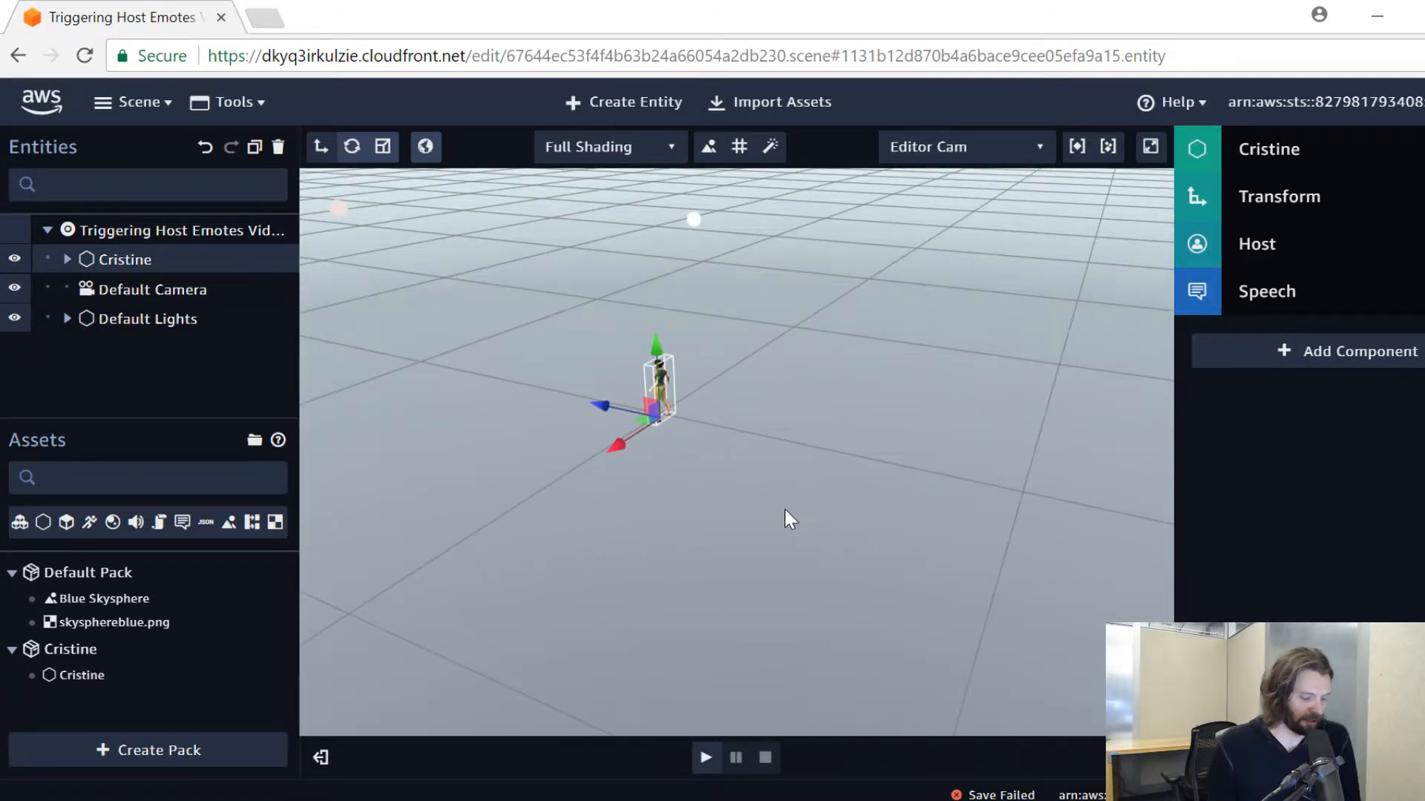
pyautogui.press('f')
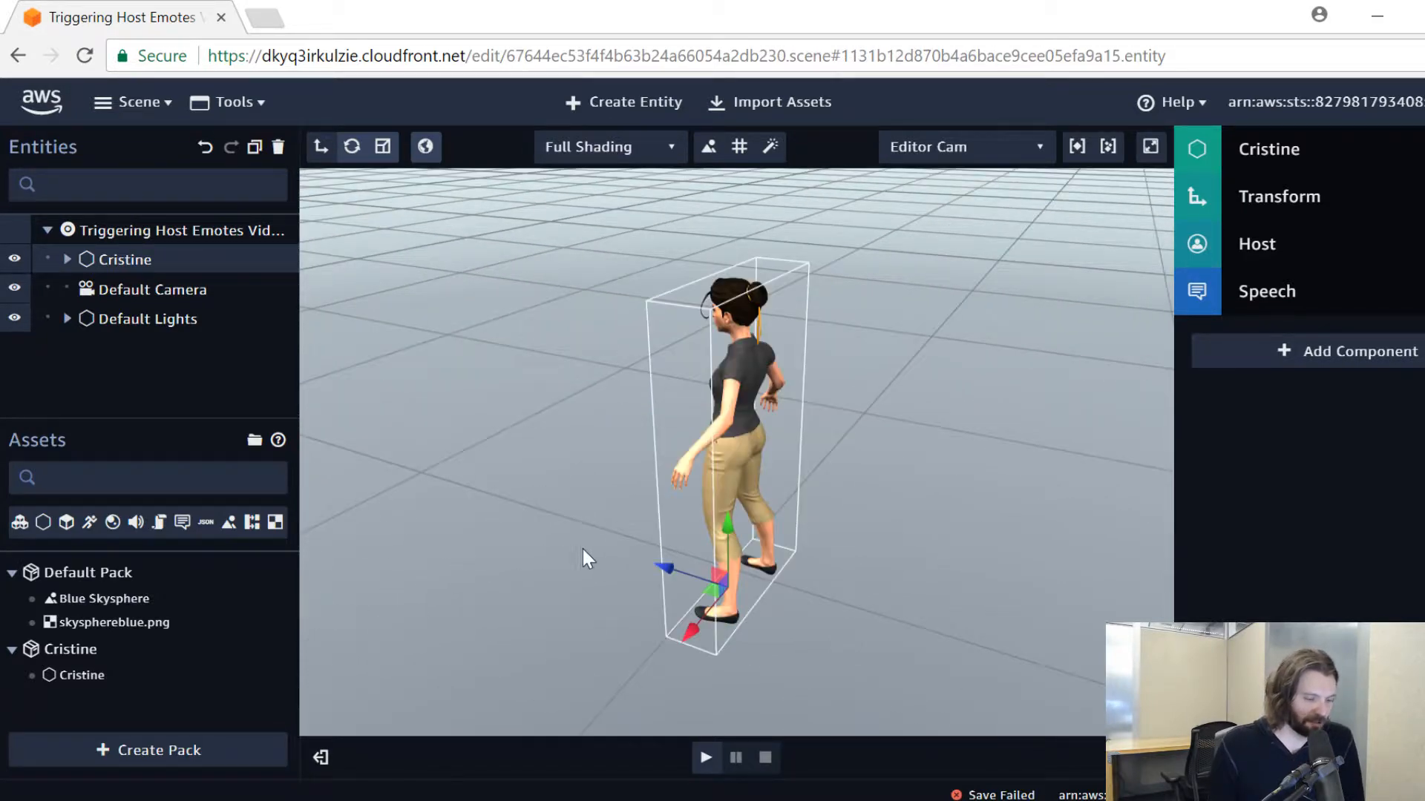
pyautogui.moveTo(718, 564); pyautogui.dragTo(1042, 549, button='middle')
pyautogui.moveTo(903, 571); pyautogui.dragTo(920, 490, button='middle')
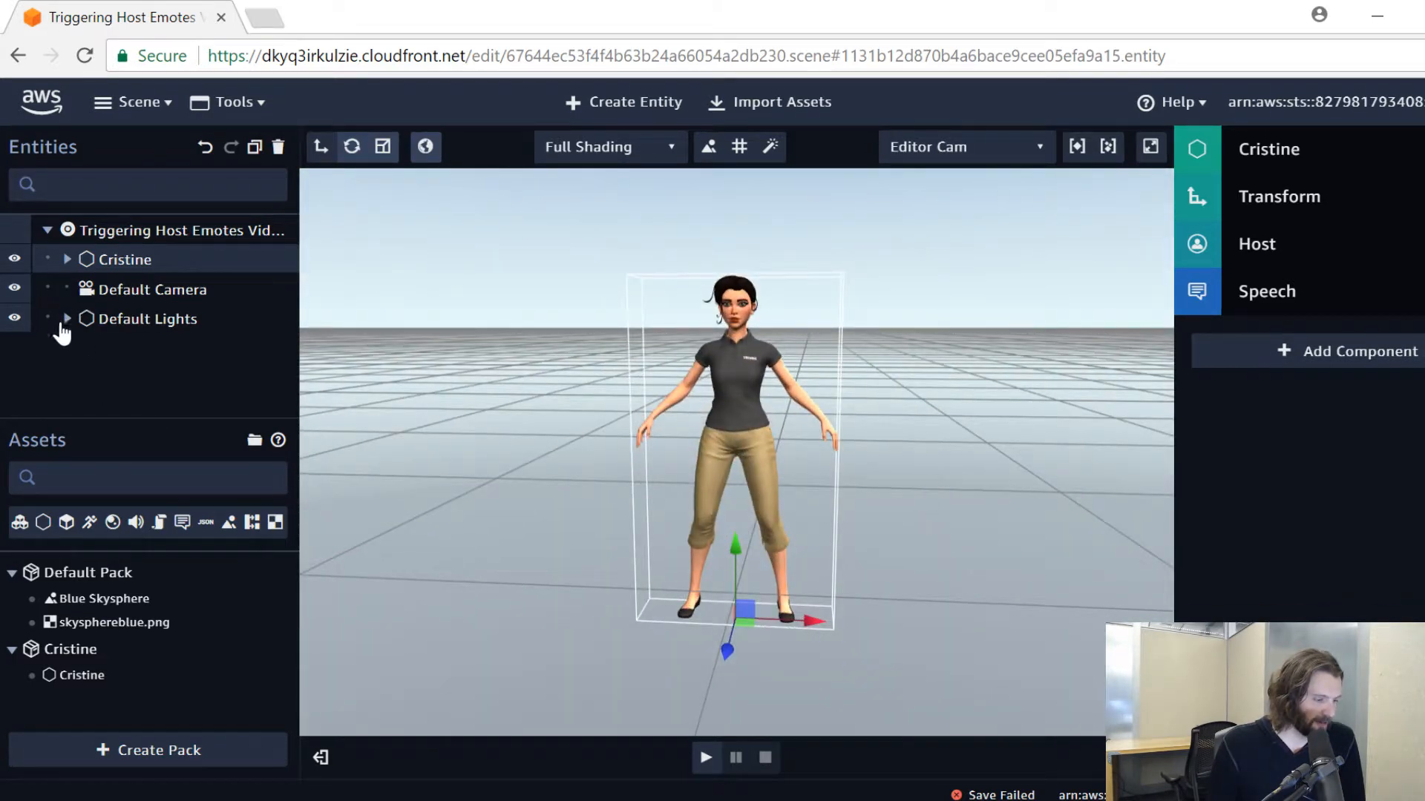
# Examine the animation states in the Animation component of Cristine's HostEntity child
pyautogui.click(67, 260)
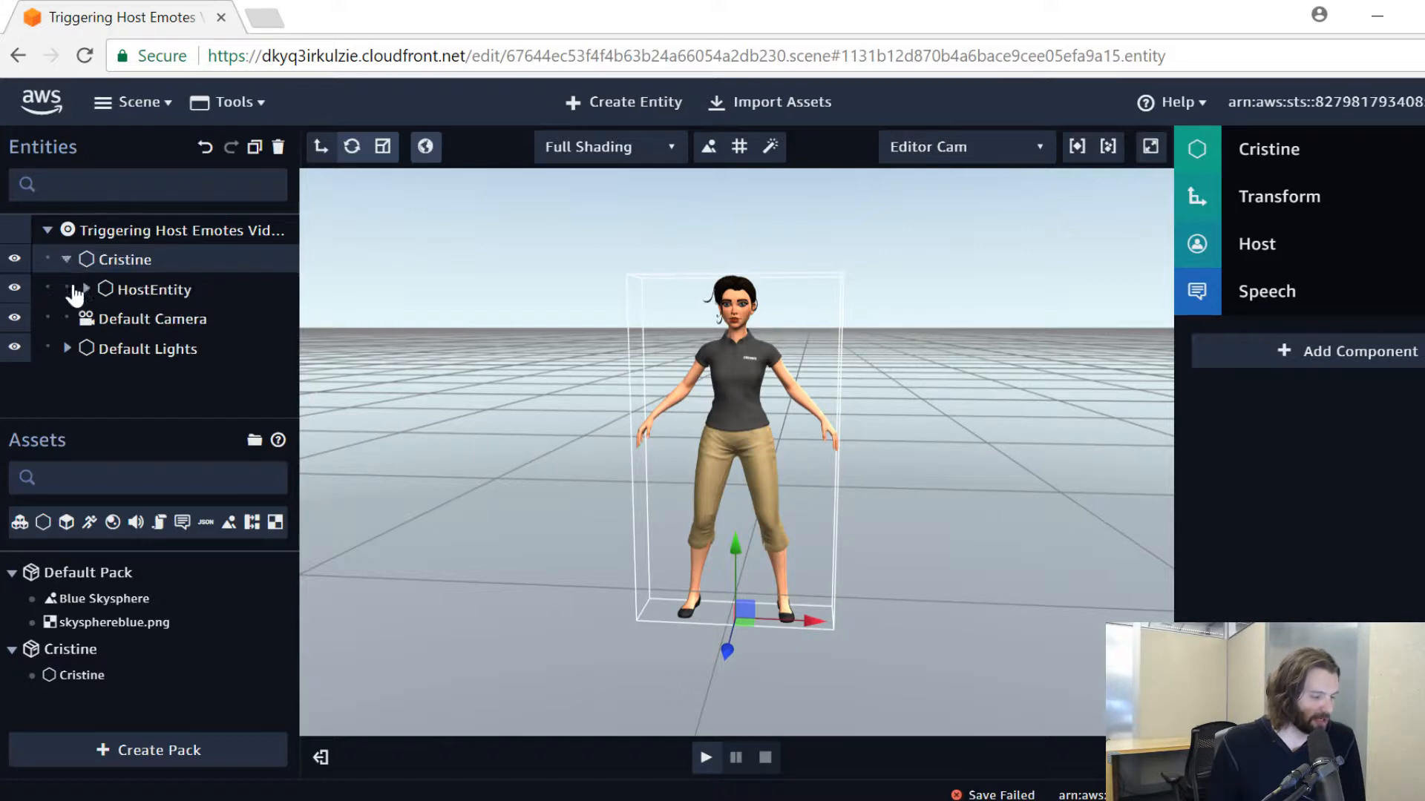
pyautogui.click(169, 288)
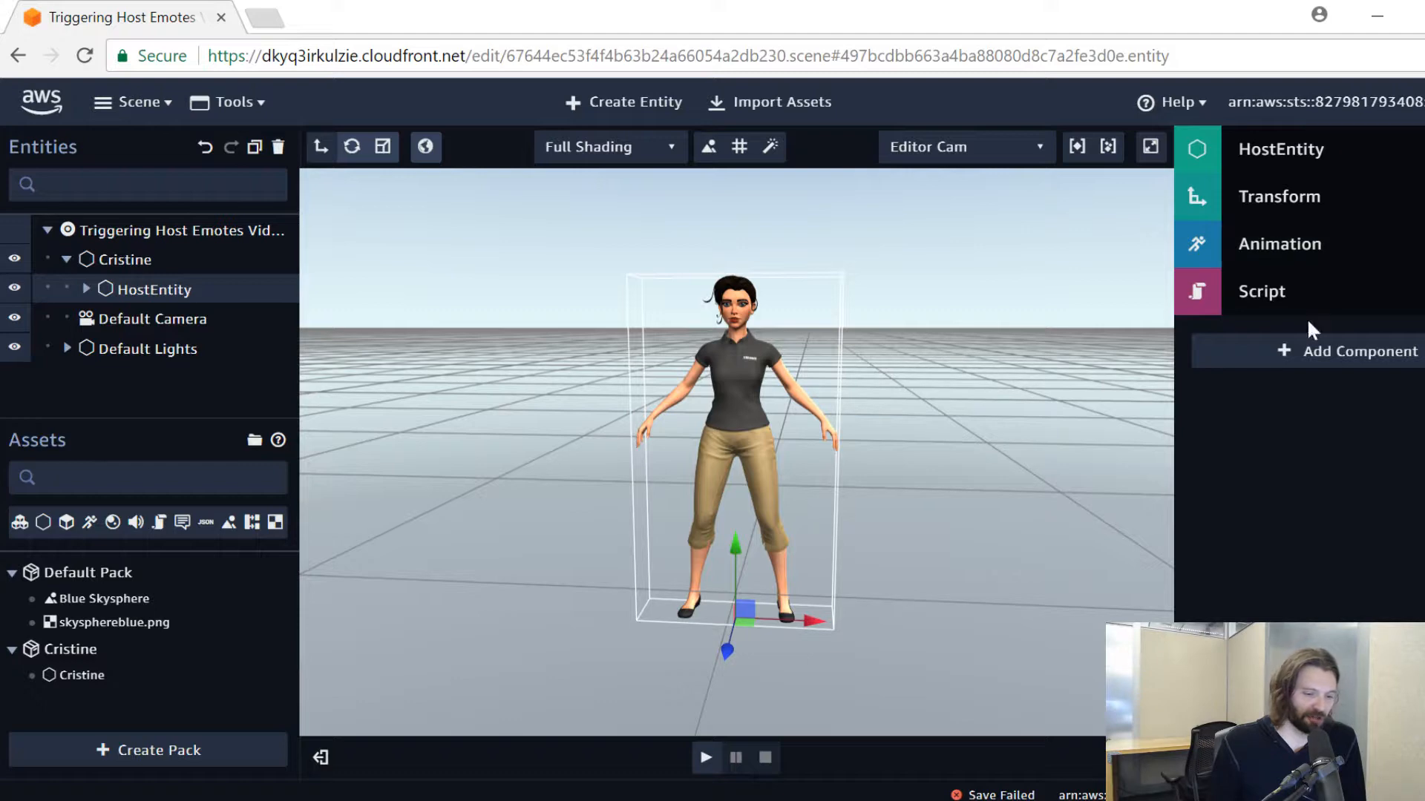
pyautogui.click(1414, 251)
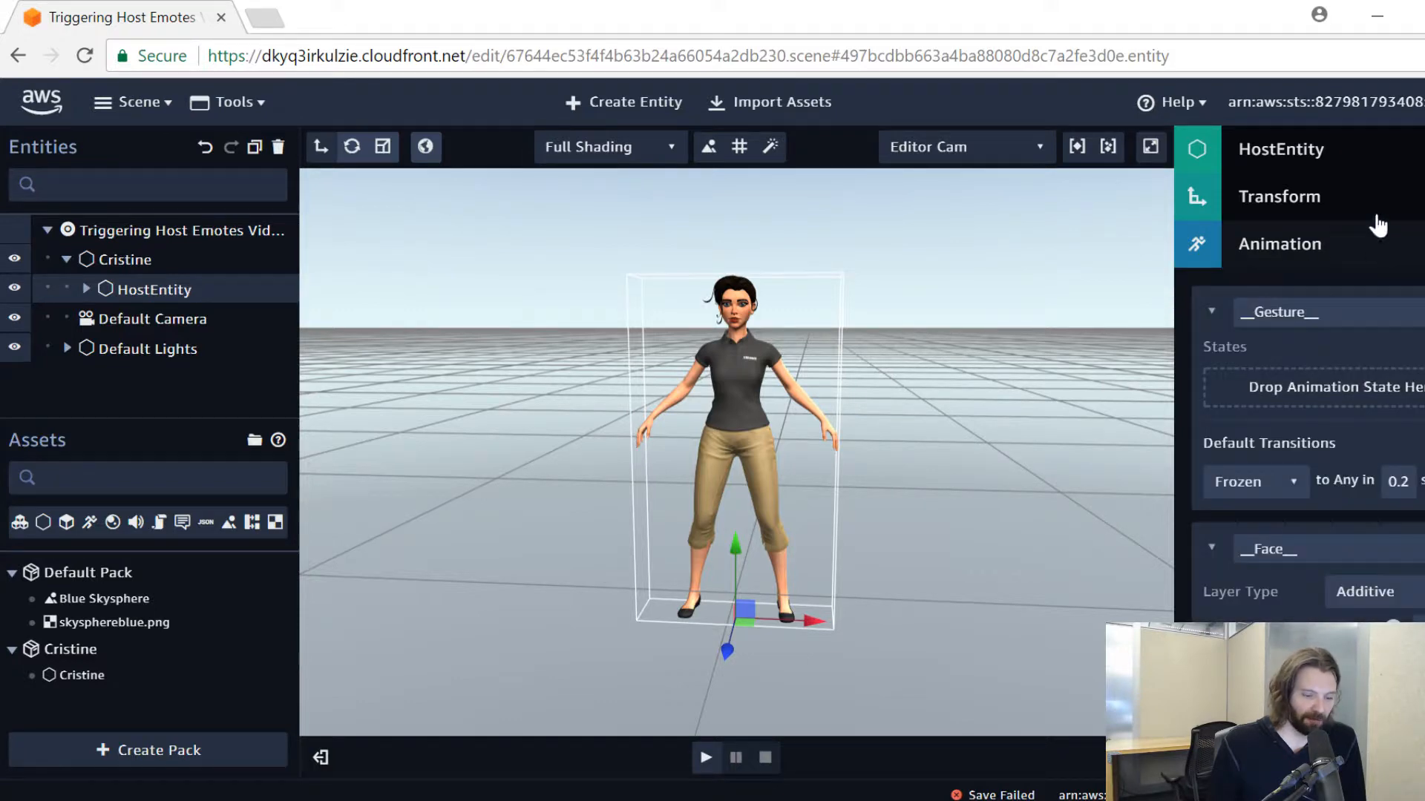
pyautogui.scroll(-12, 1415, 391)
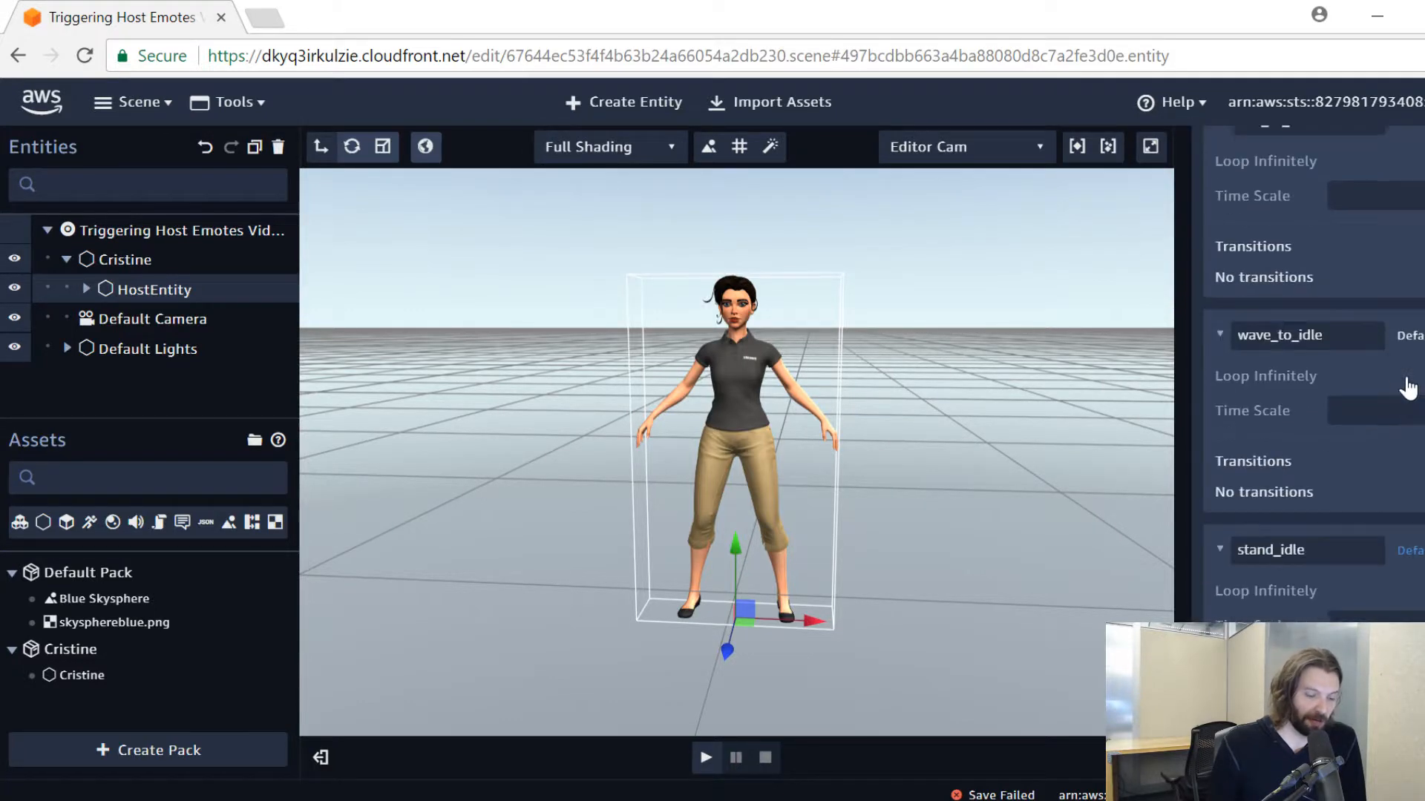
pyautogui.scroll(-6, 1409, 386)
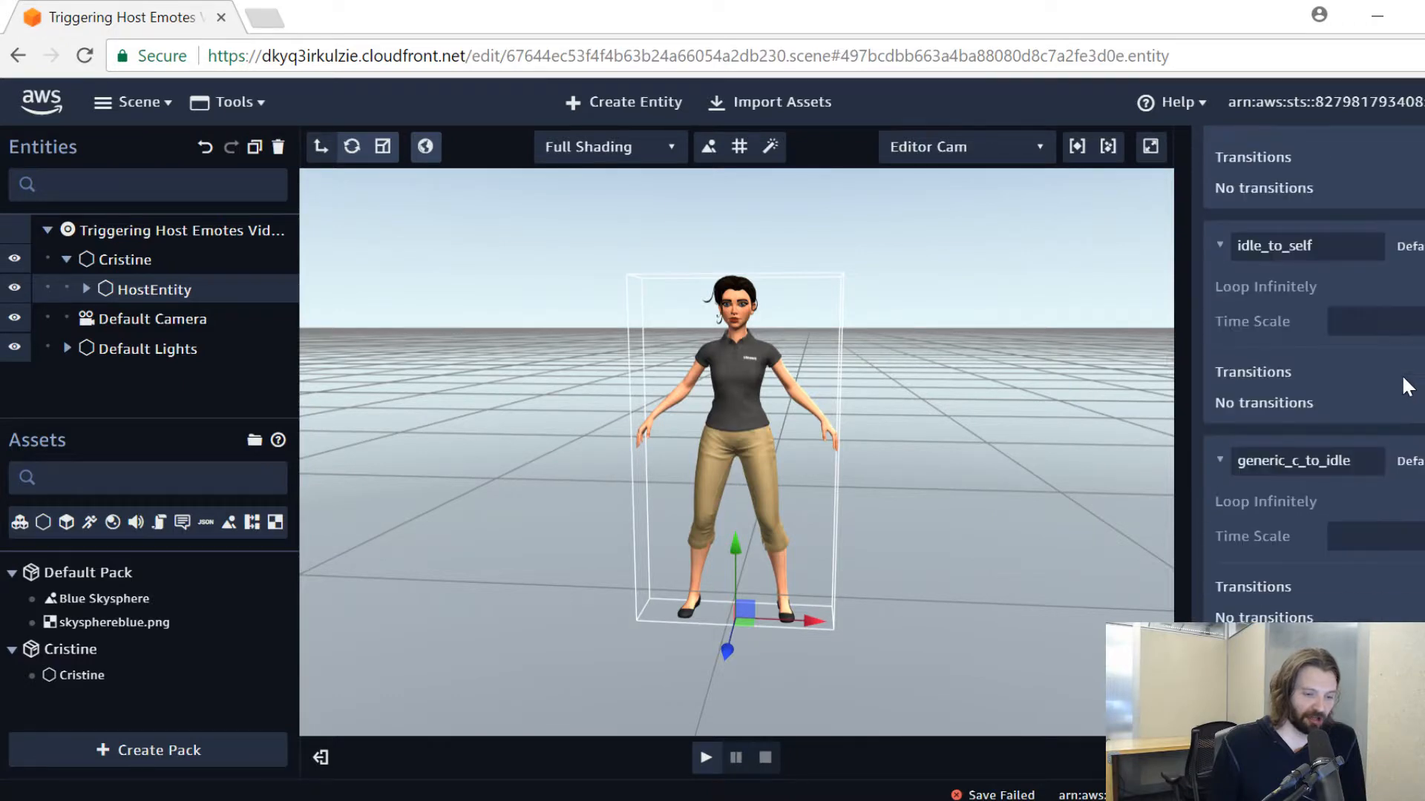
pyautogui.scroll(-3, 1323, 360)
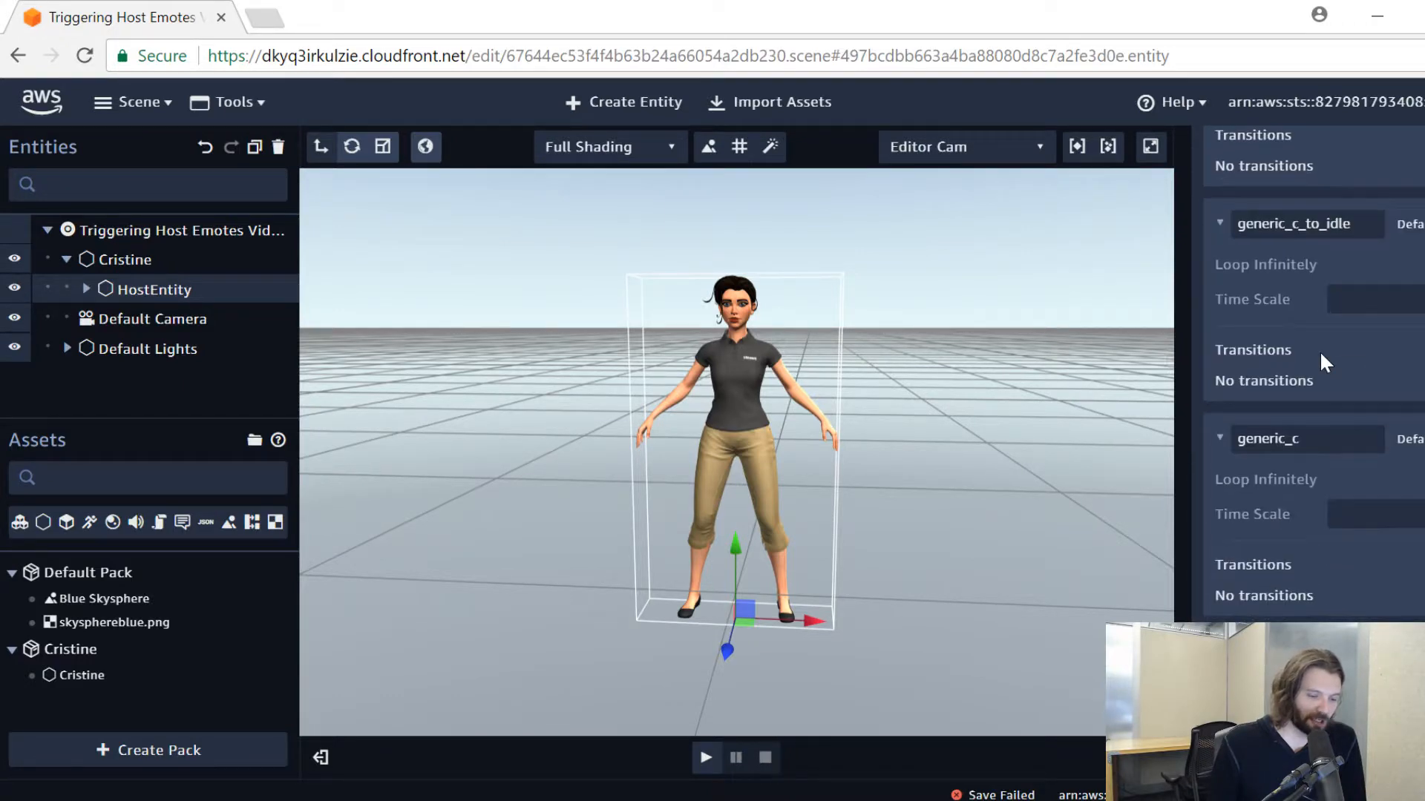
pyautogui.scroll(-3, 1321, 360)
pyautogui.scroll(-3, 1320, 360)
pyautogui.scroll(-4, 1321, 358)
pyautogui.scroll(-3, 1299, 482)
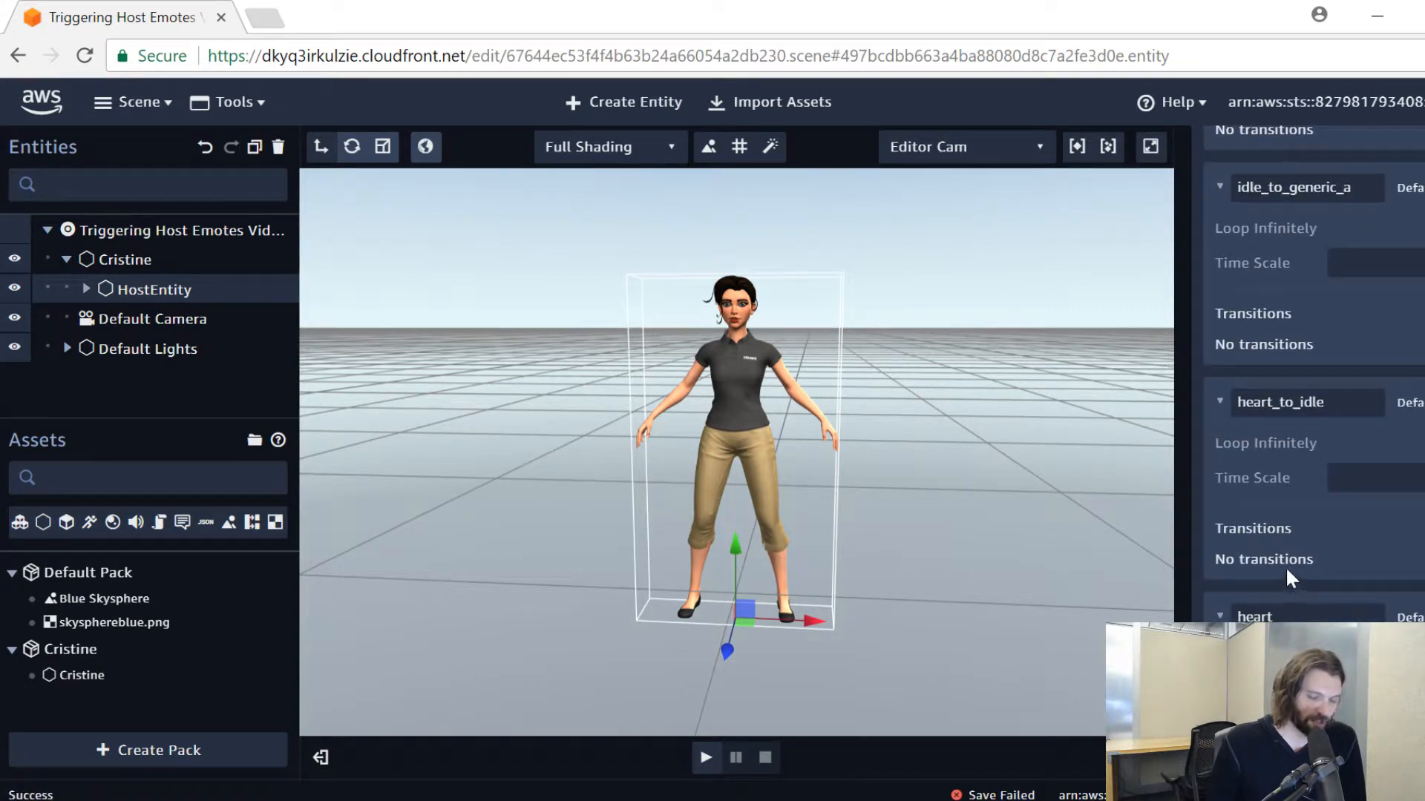
pyautogui.scroll(-1, 1291, 487)
pyautogui.scroll(-10, 1288, 484)
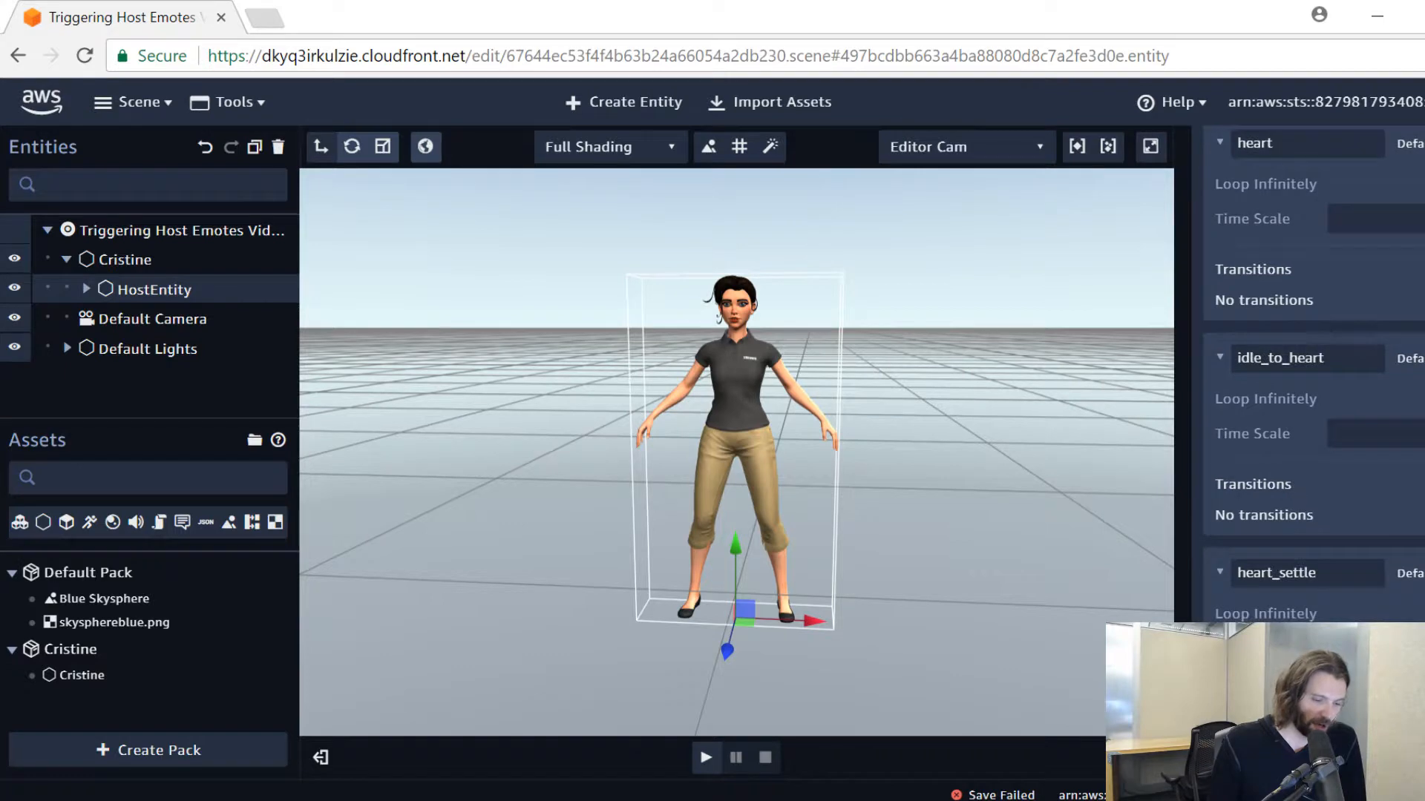
pyautogui.scroll(-9, 1413, 489)
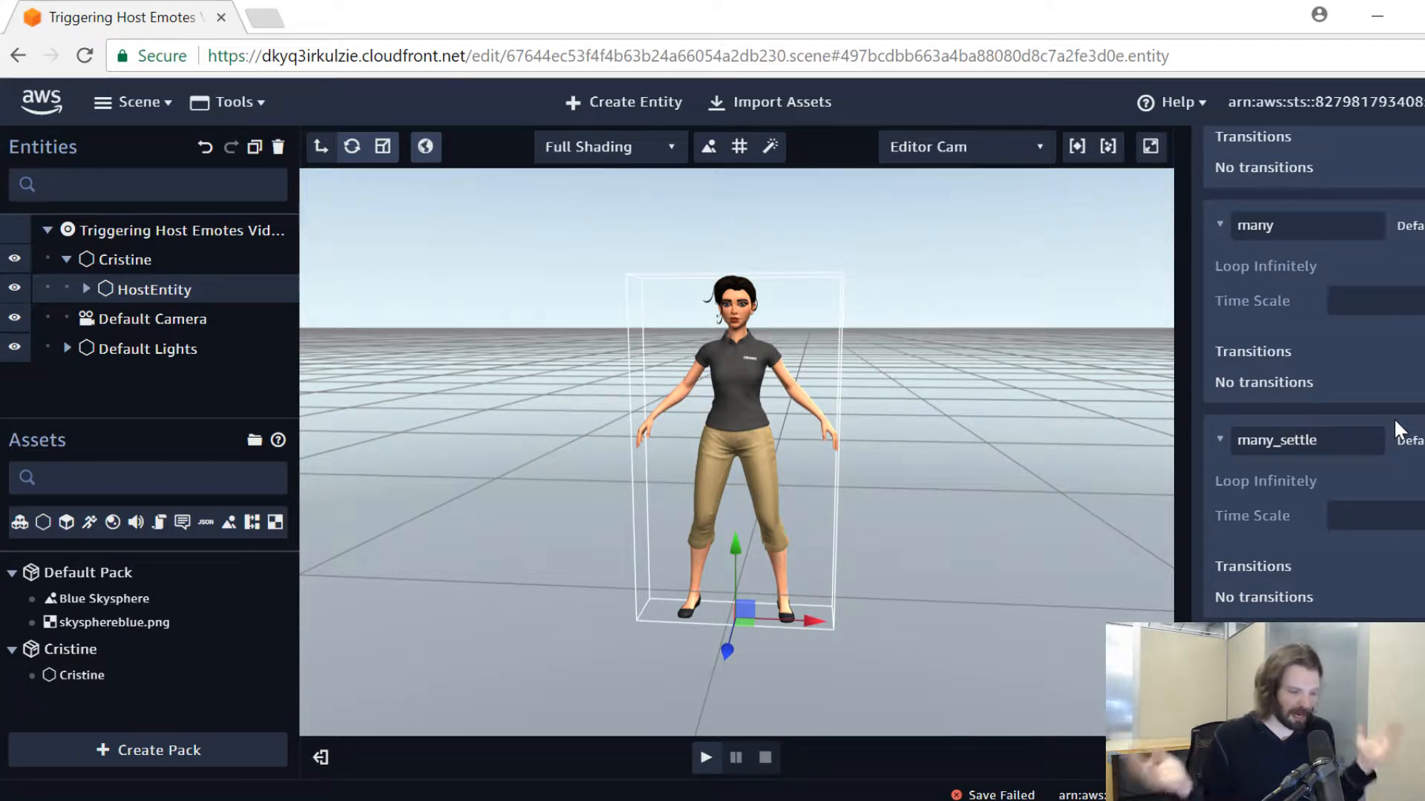
pyautogui.scroll(-5, 1320, 405)
pyautogui.scroll(-10, 1289, 385)
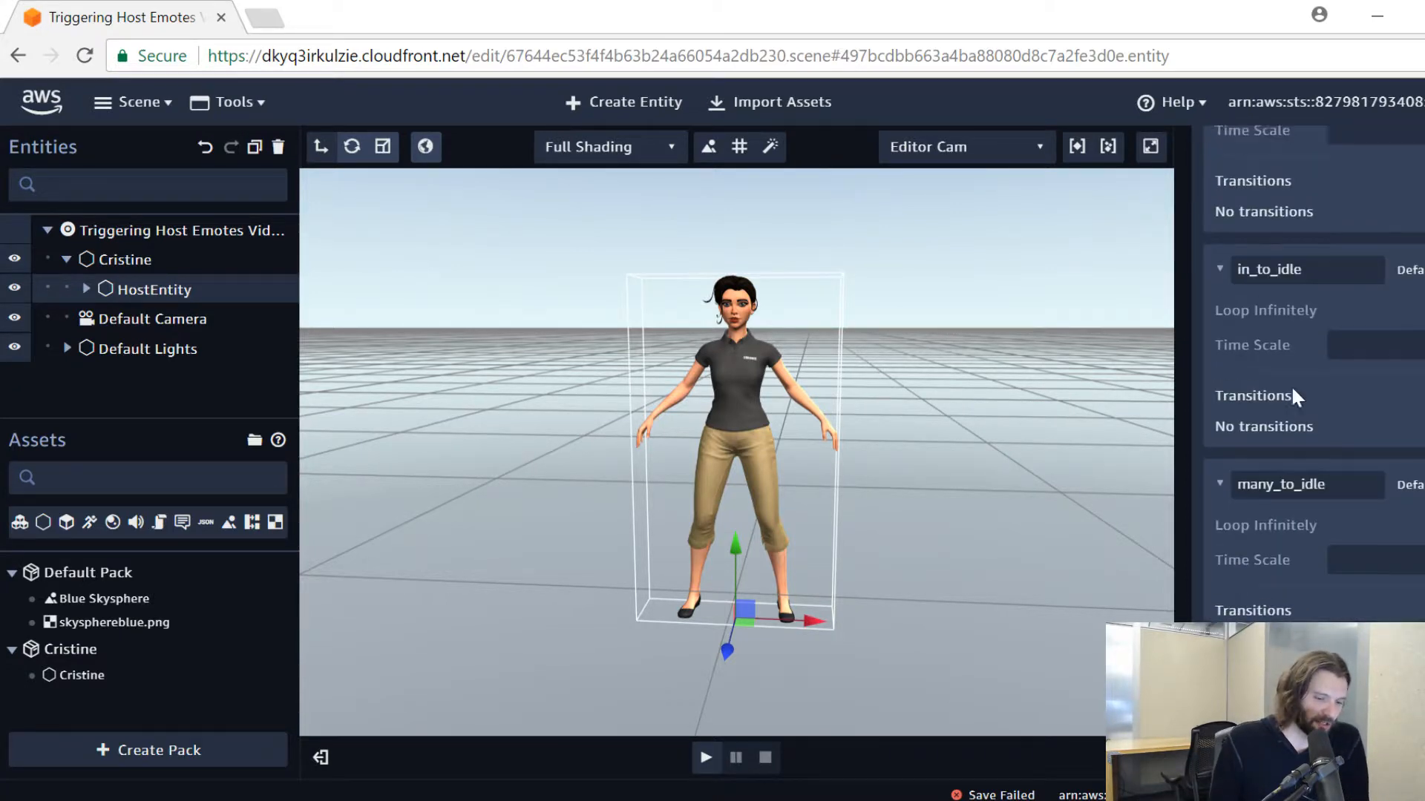
pyautogui.scroll(20, 1289, 384)
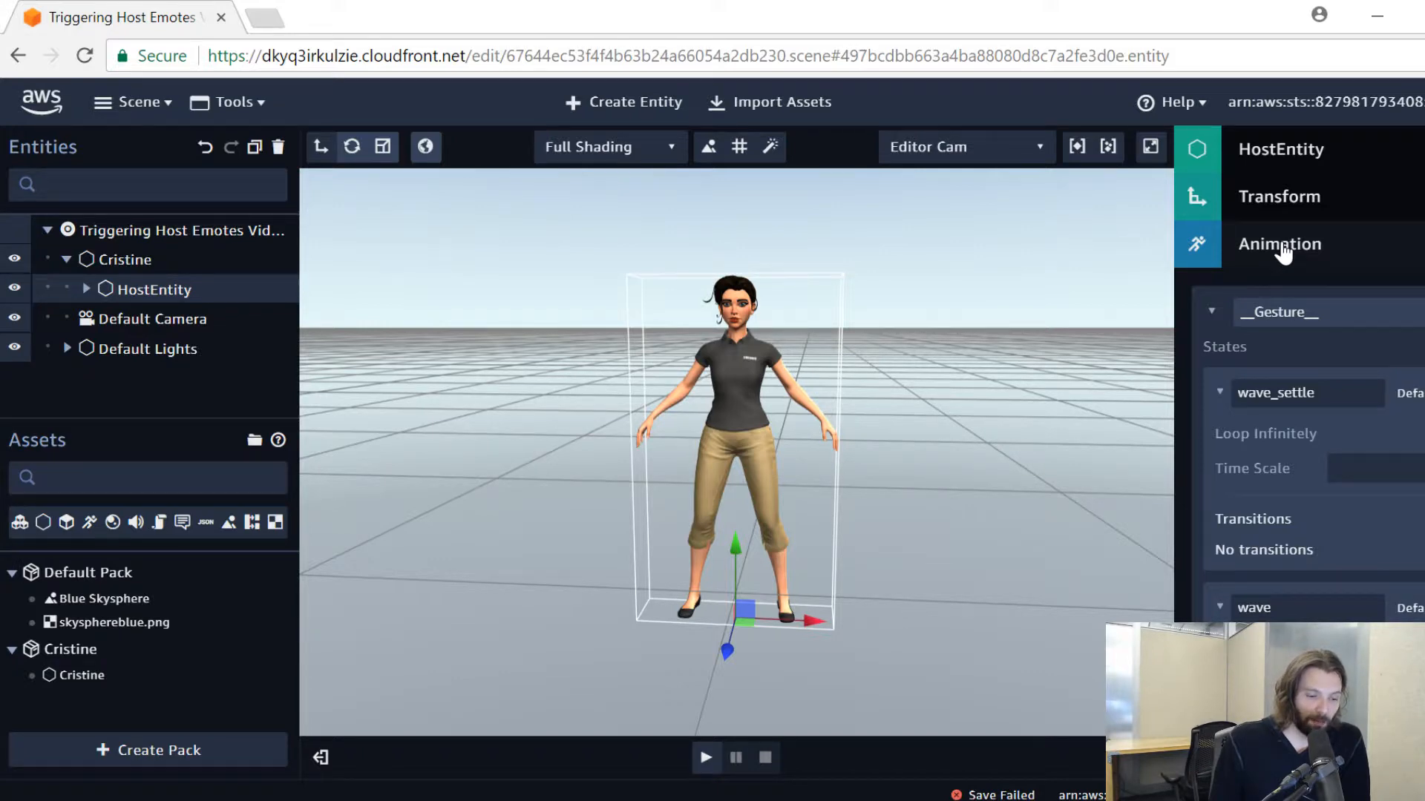
pyautogui.click(1281, 246)
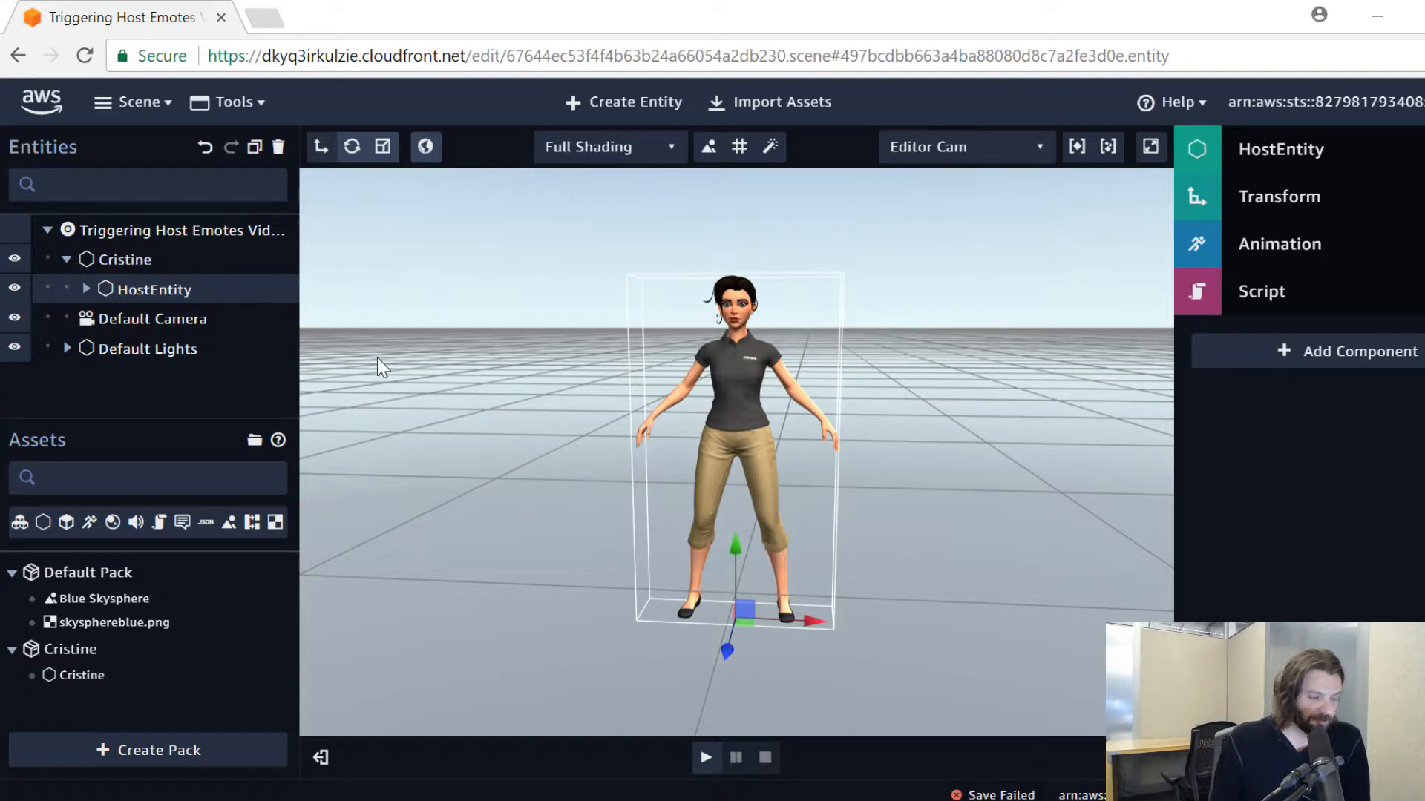
# Play the scene, inspect the host's idle animation from several angles, and stop playback
pyautogui.click(706, 758)
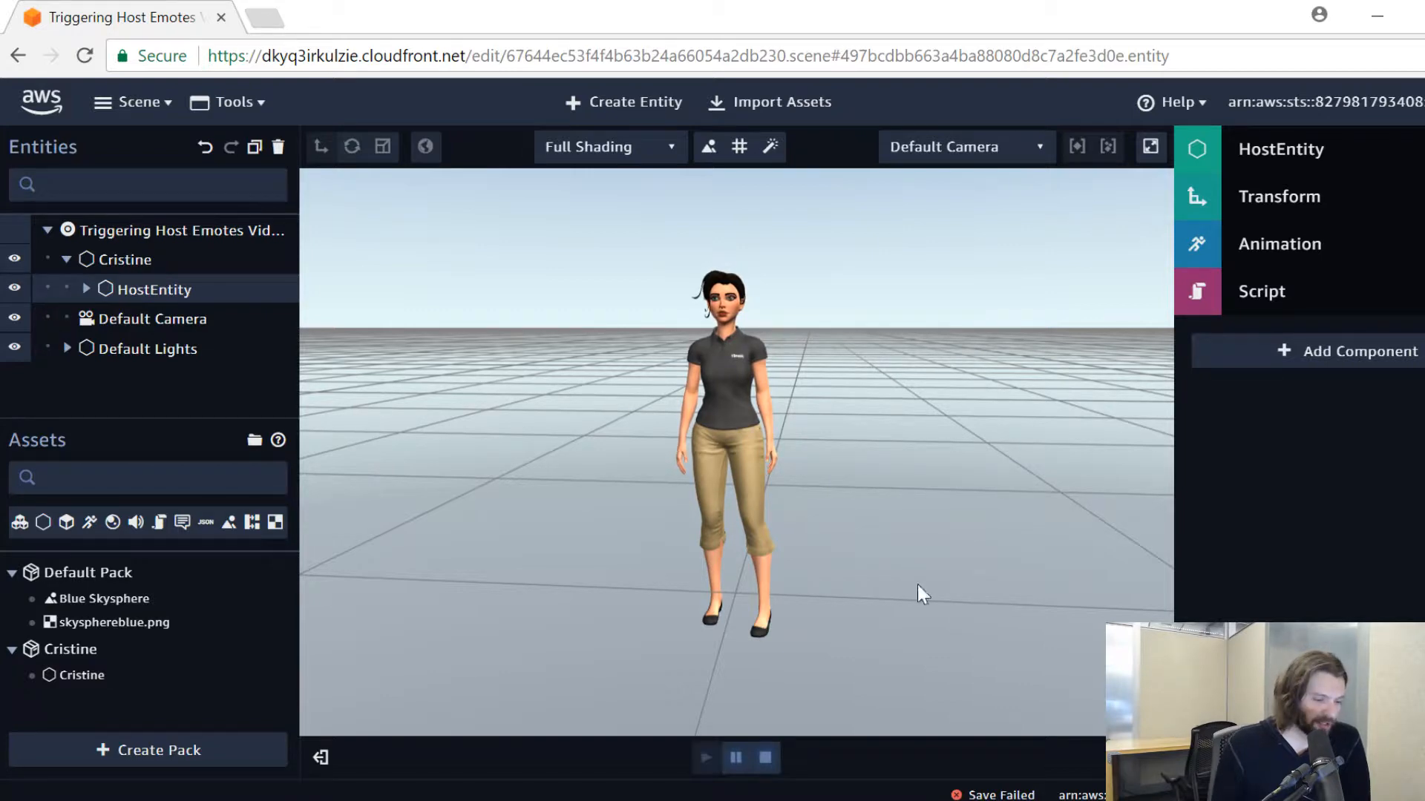
pyautogui.moveTo(935, 501); pyautogui.dragTo(754, 514)
pyautogui.scroll(5, 755, 516)
pyautogui.moveTo(964, 554); pyautogui.dragTo(1050, 443)
pyautogui.scroll(-5, 895, 517)
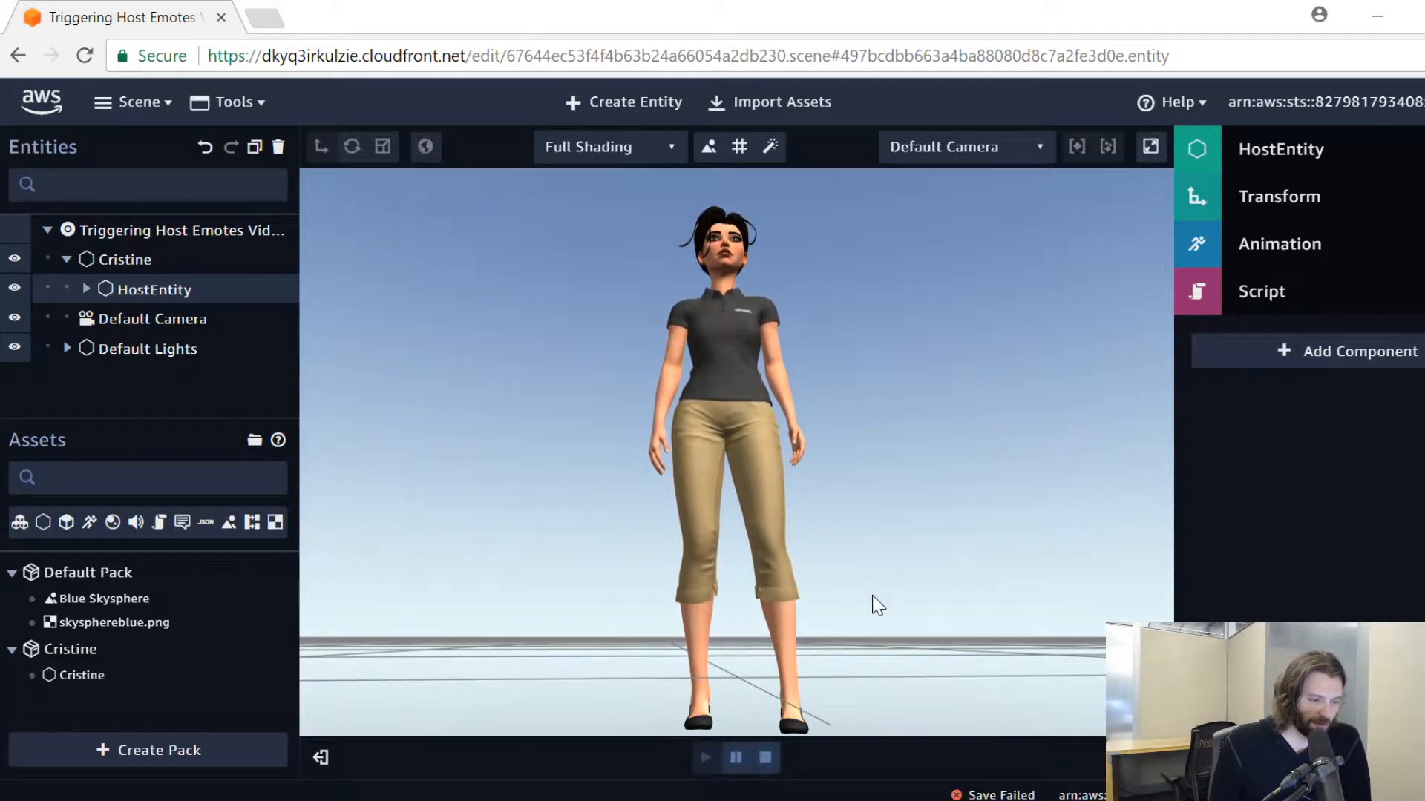
pyautogui.moveTo(925, 514); pyautogui.dragTo(888, 592)
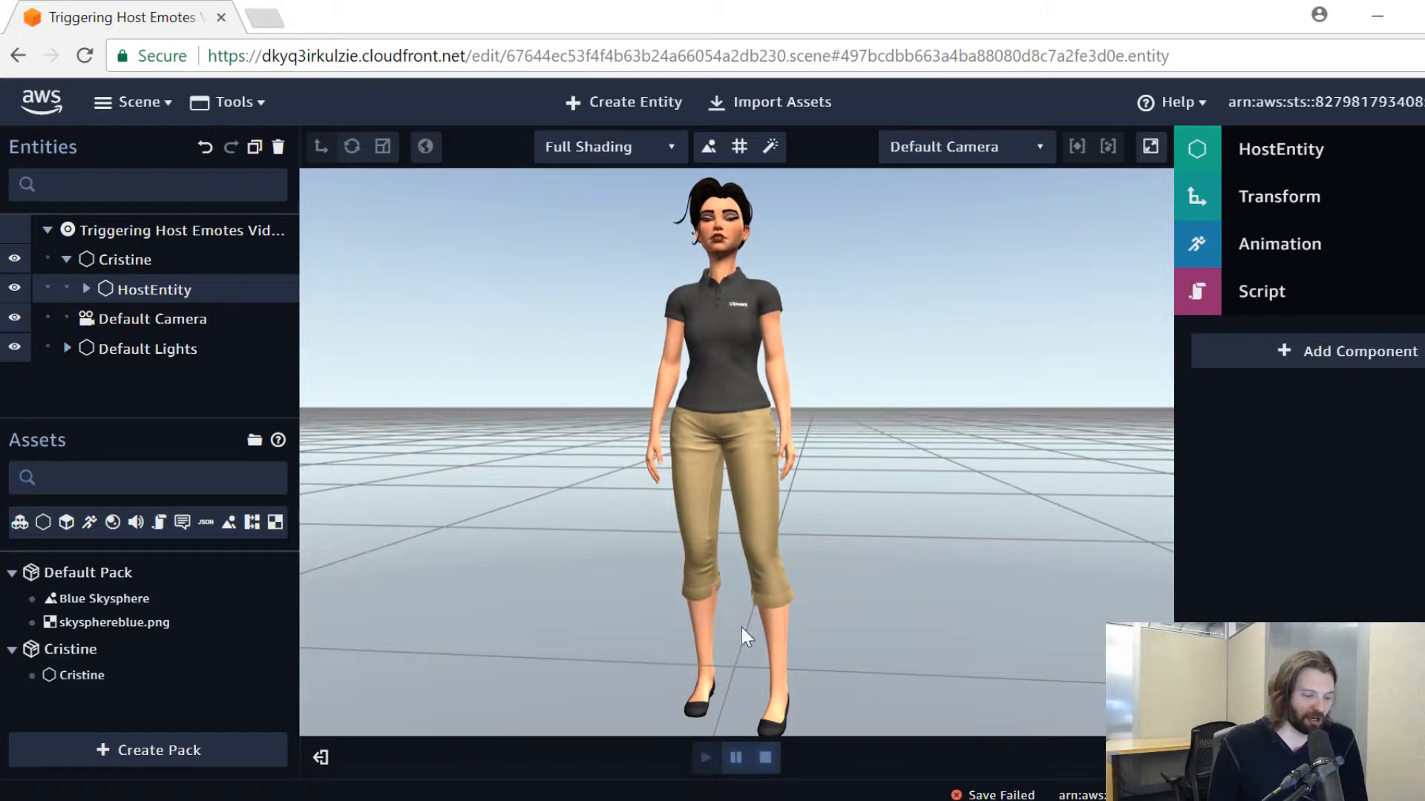
pyautogui.click(765, 758)
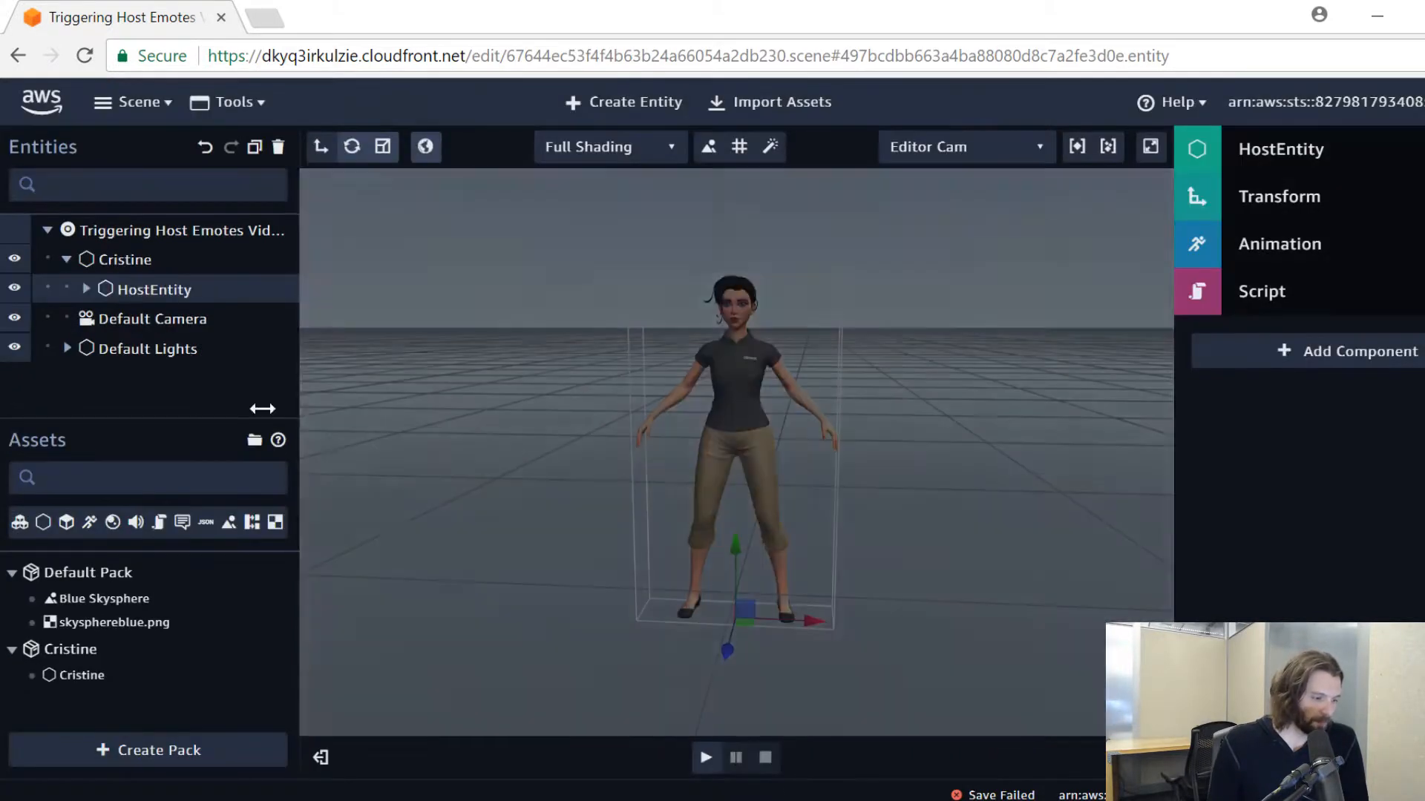
# Add a State machine component to the parent Cristine entity
pyautogui.click(136, 261)
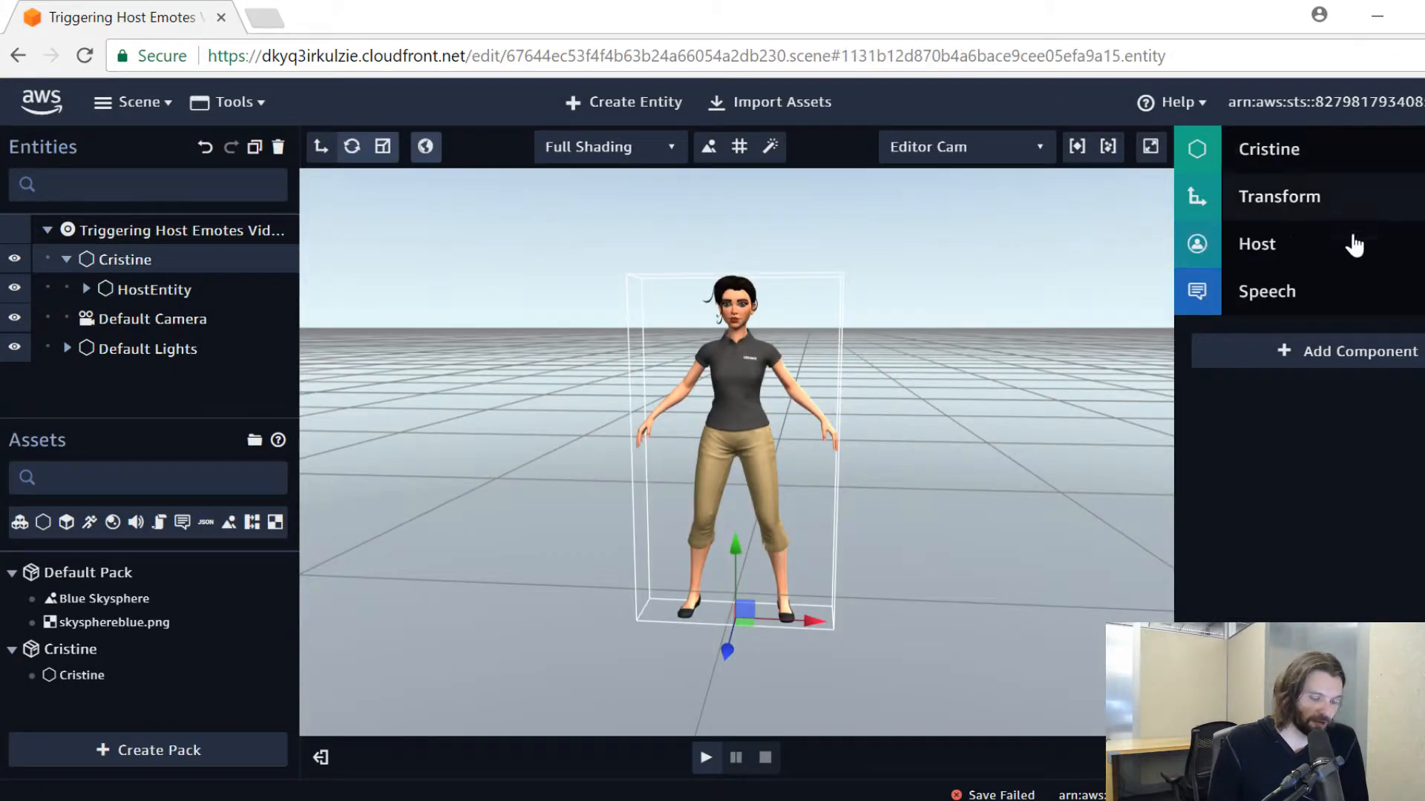
pyautogui.click(1345, 359)
pyautogui.scroll(-3, 1347, 362)
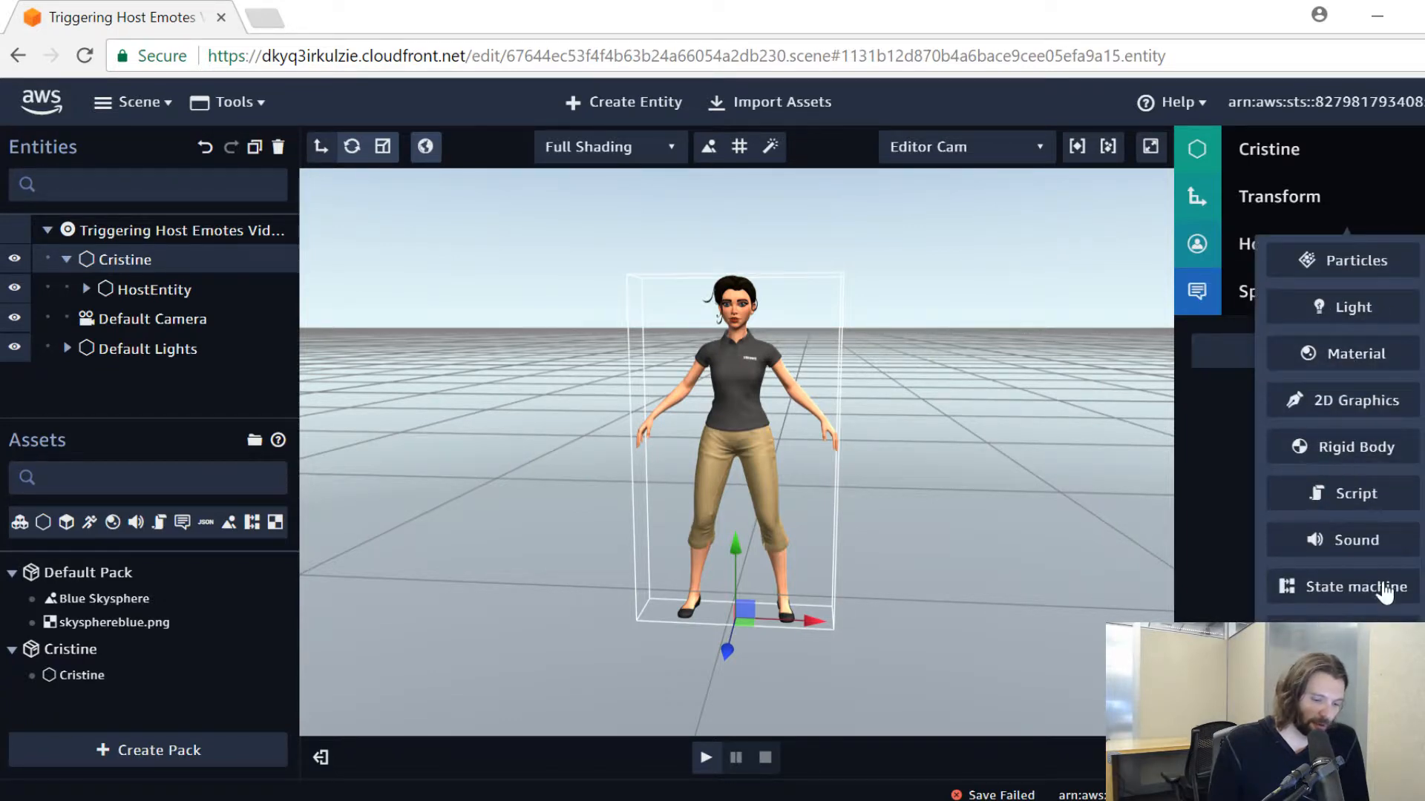
pyautogui.click(1356, 587)
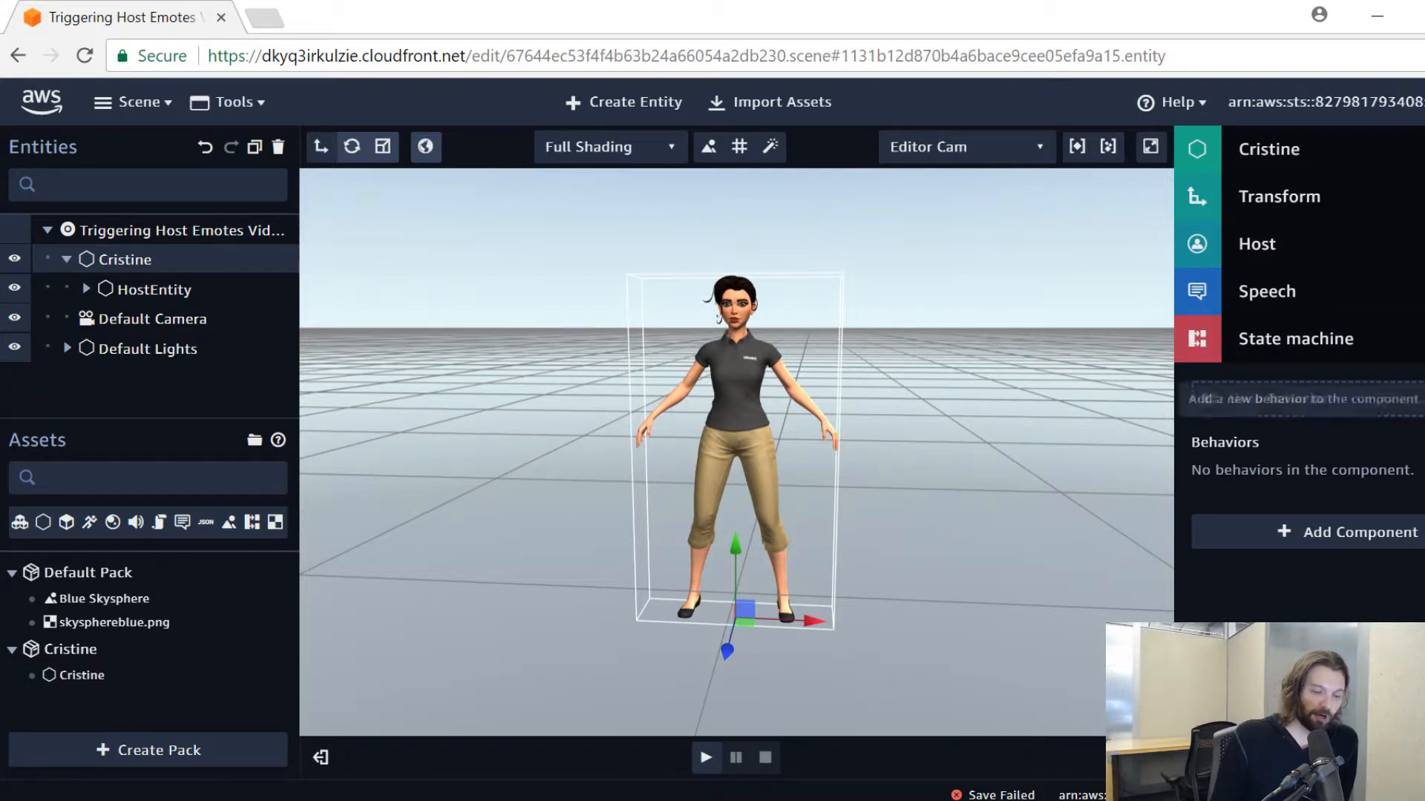
# Create a new behavior in the State machine component and reposition State 1 in its enlarged graph area
pyautogui.click(1421, 398)
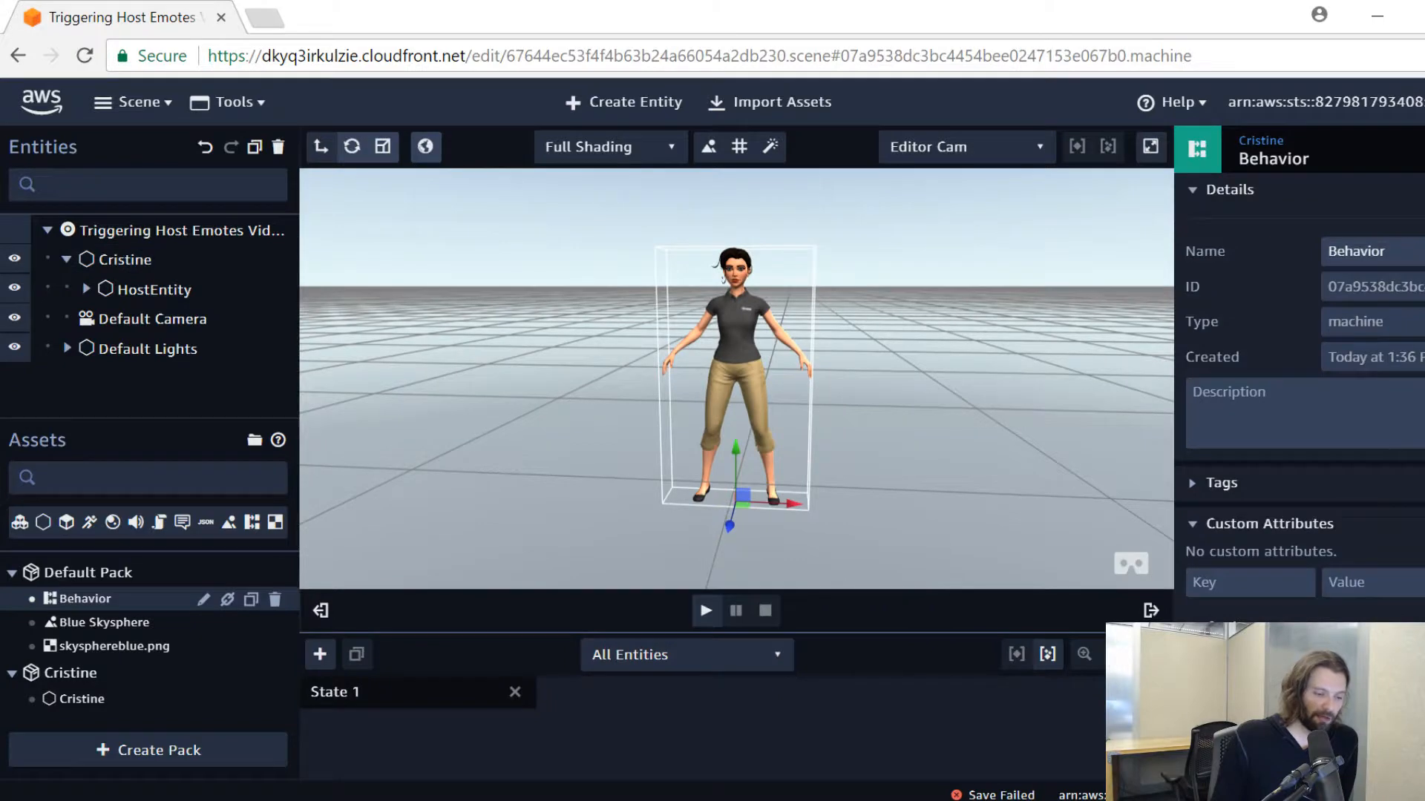
pyautogui.moveTo(906, 633); pyautogui.dragTo(870, 454)
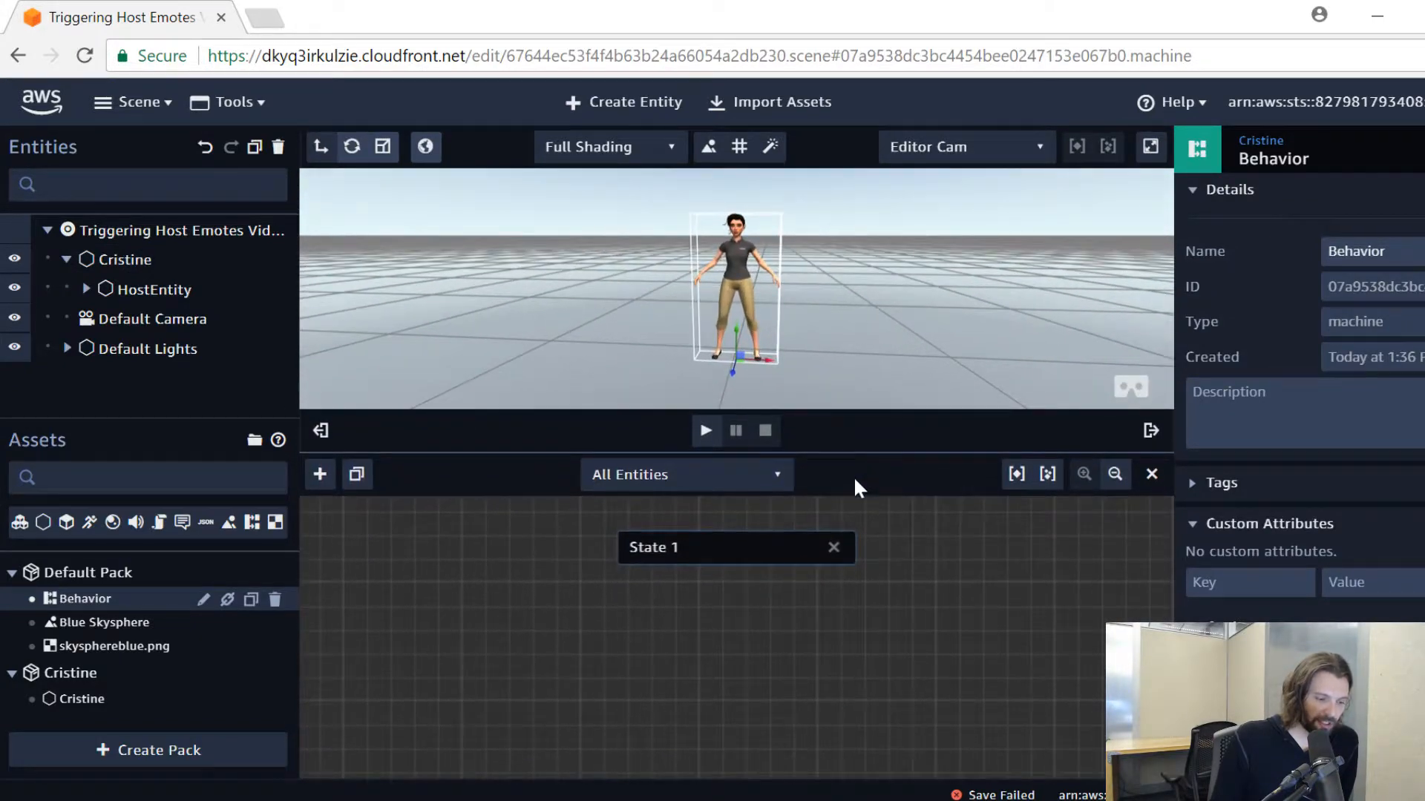
pyautogui.moveTo(723, 553); pyautogui.dragTo(521, 612)
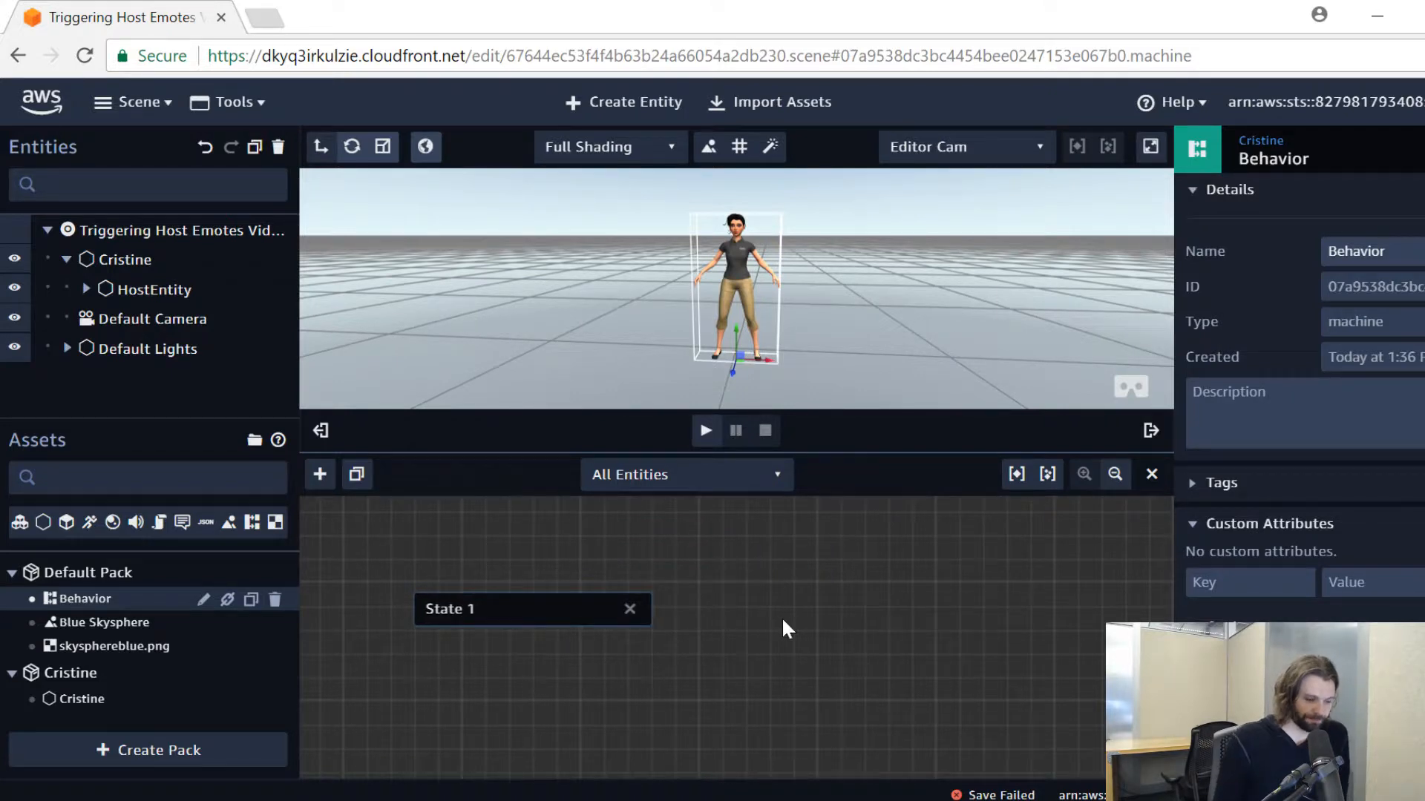
# Rename the new behavior as Trigger Host Emotes
pyautogui.moveTo(1381, 254); pyautogui.dragTo(1277, 266)
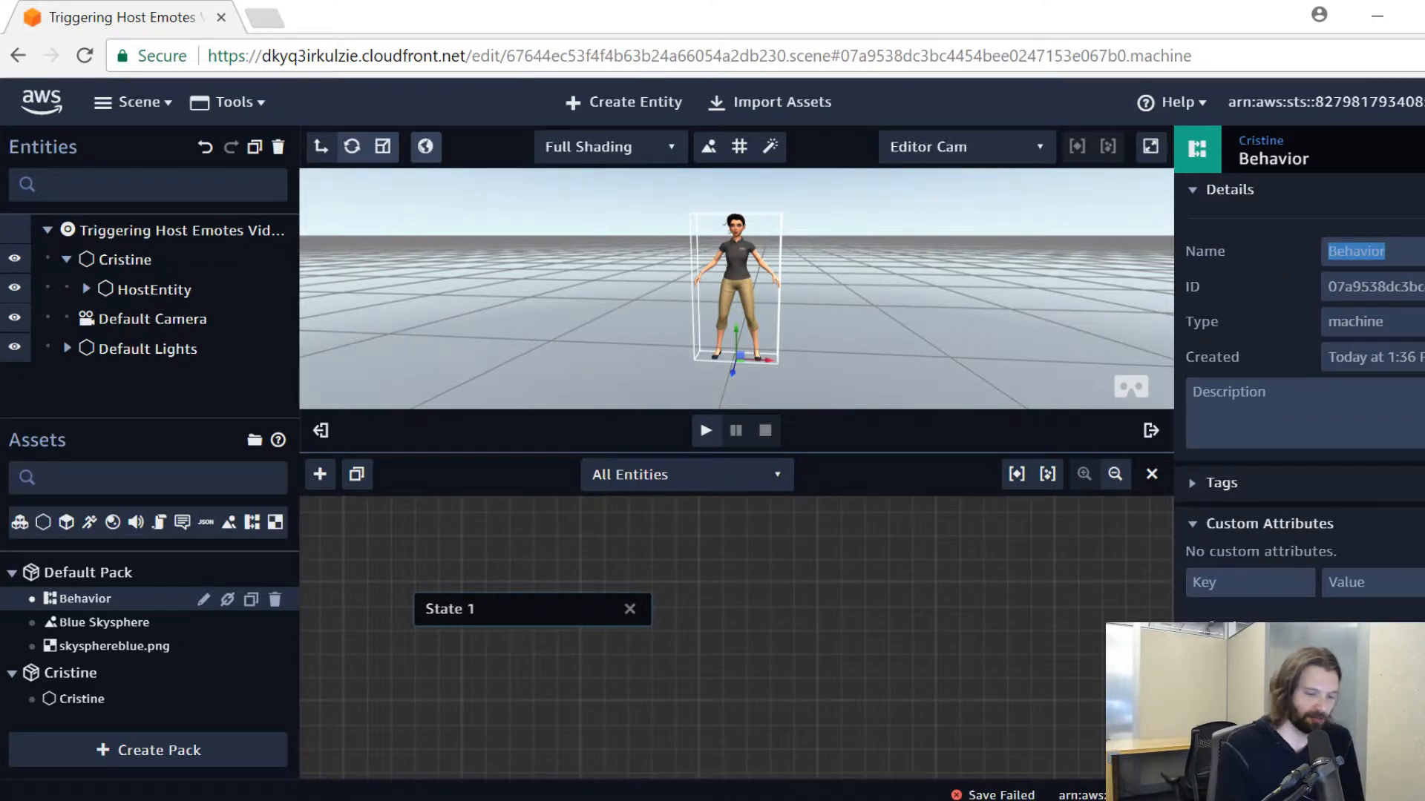
pyautogui.write('Tr')
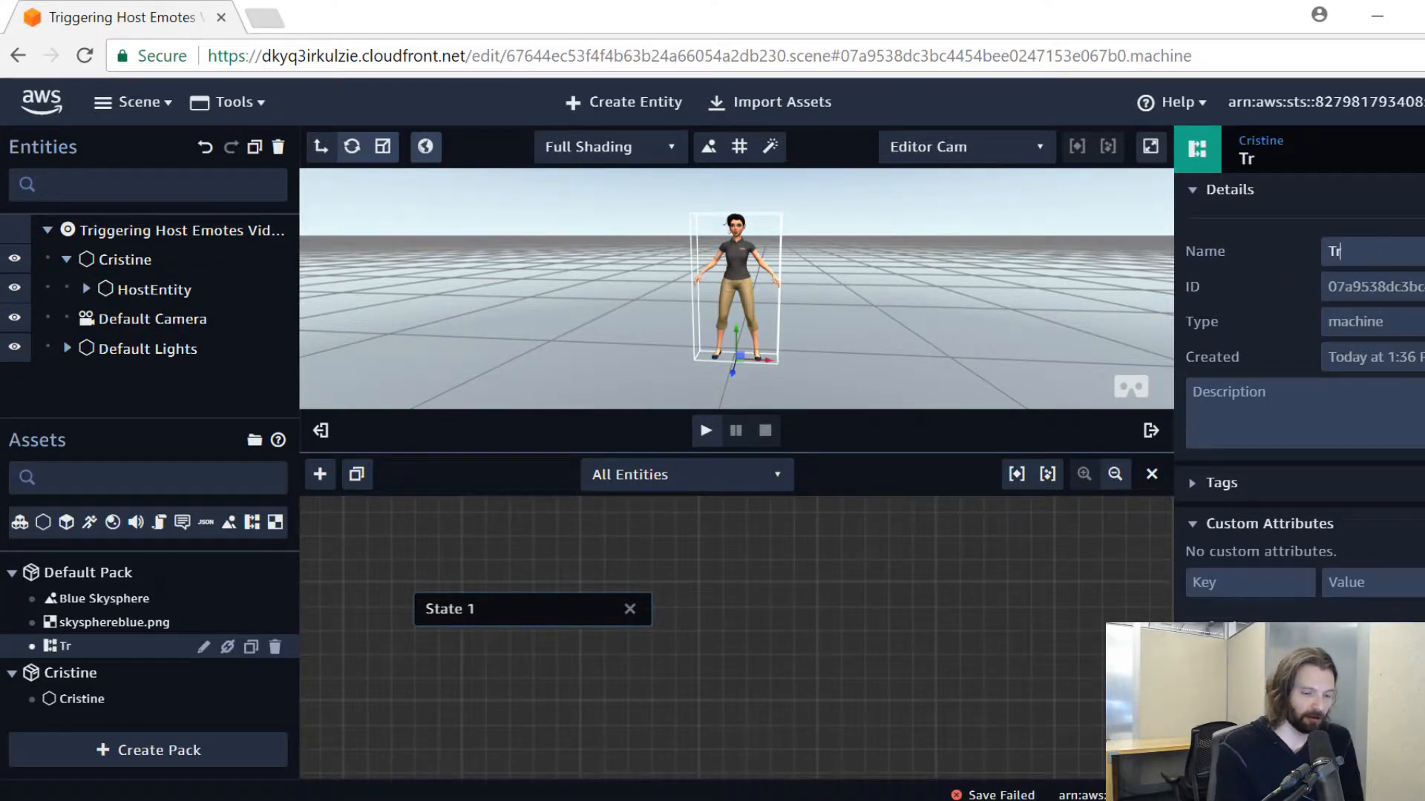
pyautogui.write('gger')
pyautogui.press('BackSpace')
pyautogui.press('BackSpace')
pyautogui.press('BackSpace')
pyautogui.write('igger Hos')
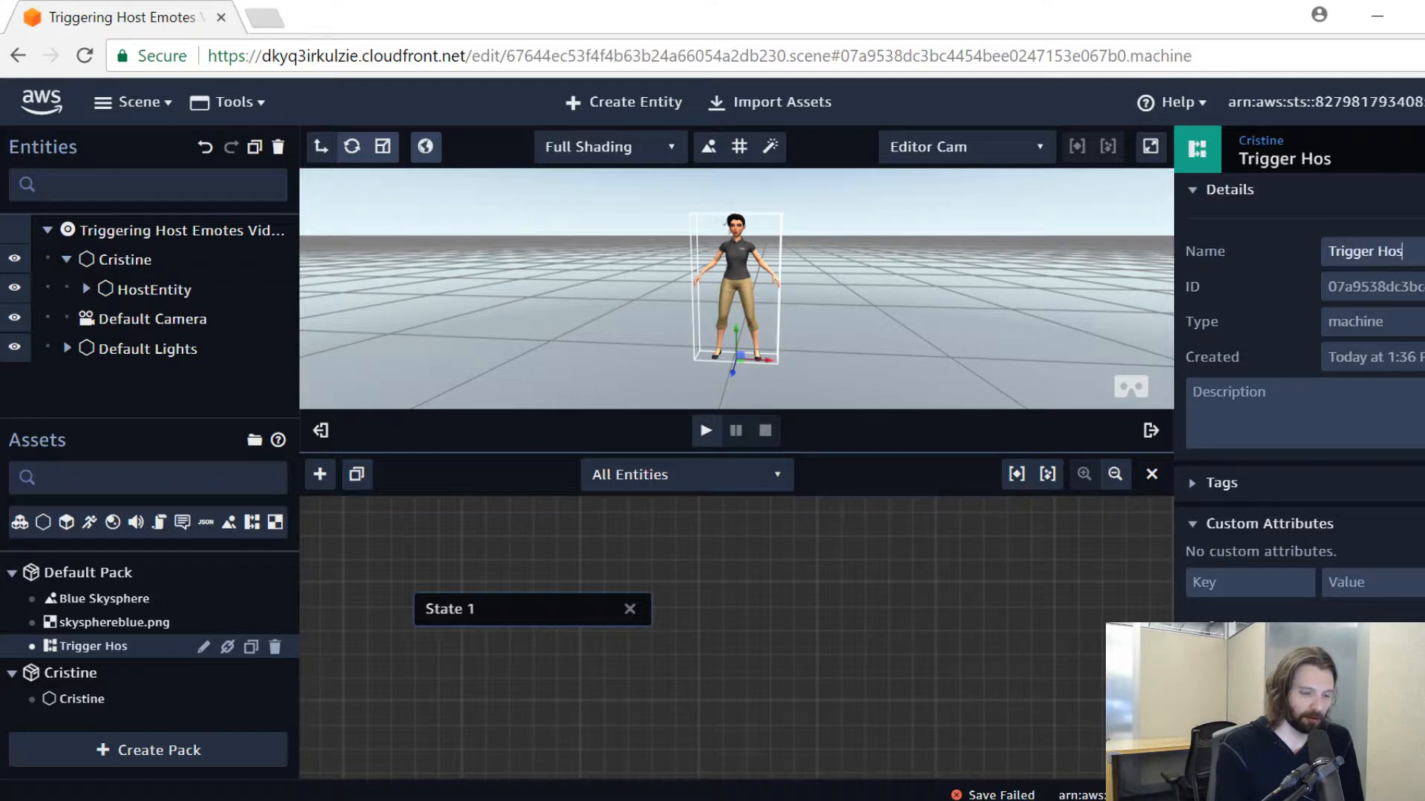
pyautogui.write('t Emotes')
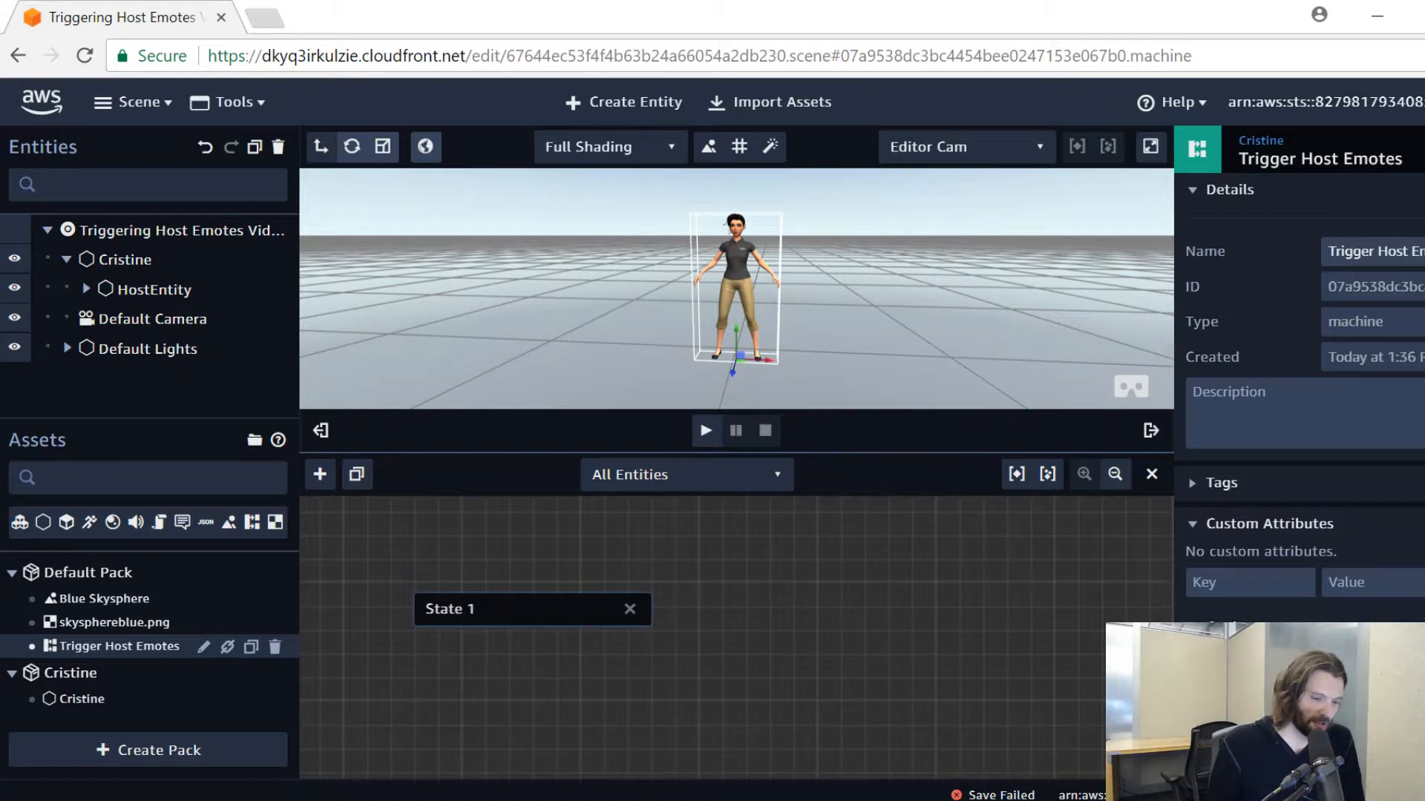
# Rename State 1 of the Trigger Host Emotes behavior as Key Press
pyautogui.click(1193, 190)
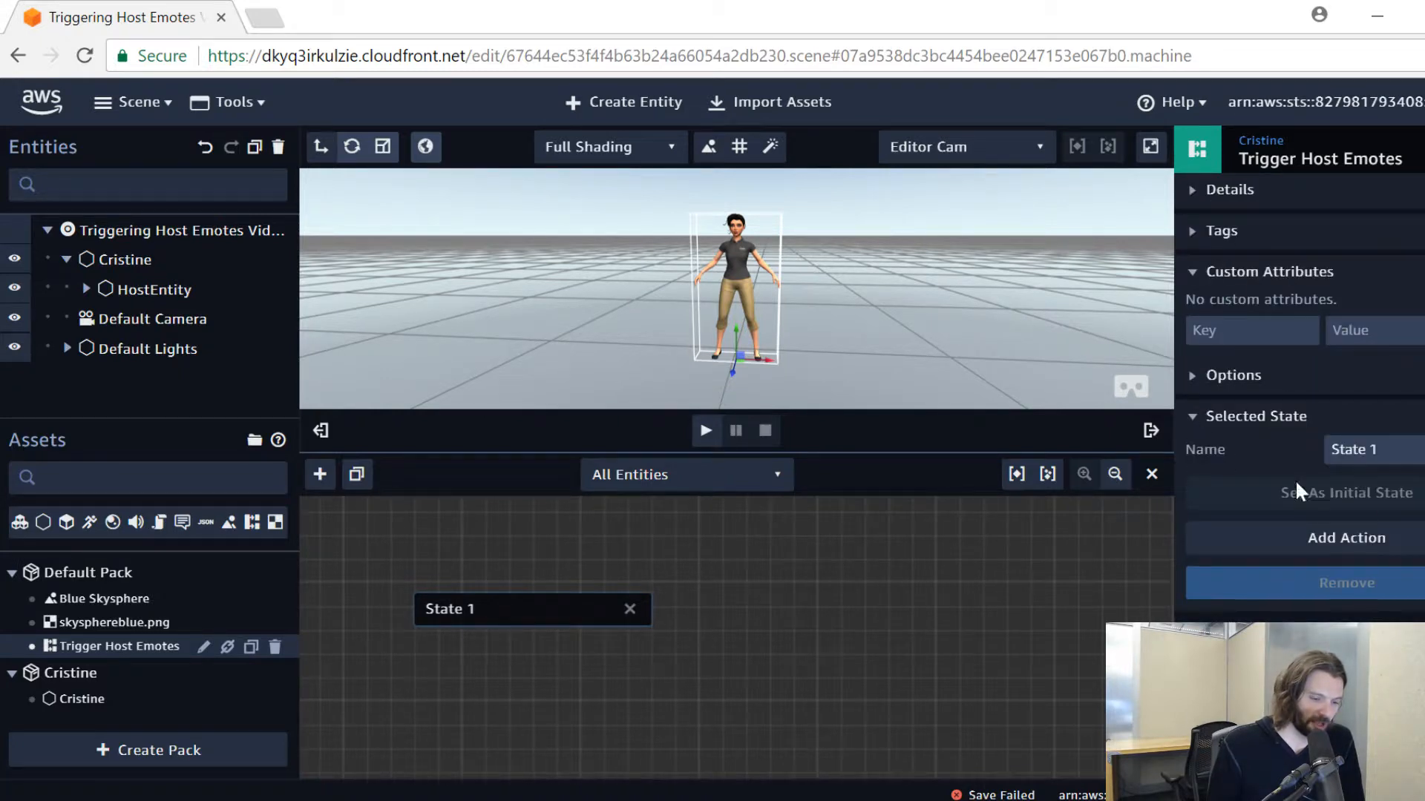
pyautogui.tripleClick(1335, 450)
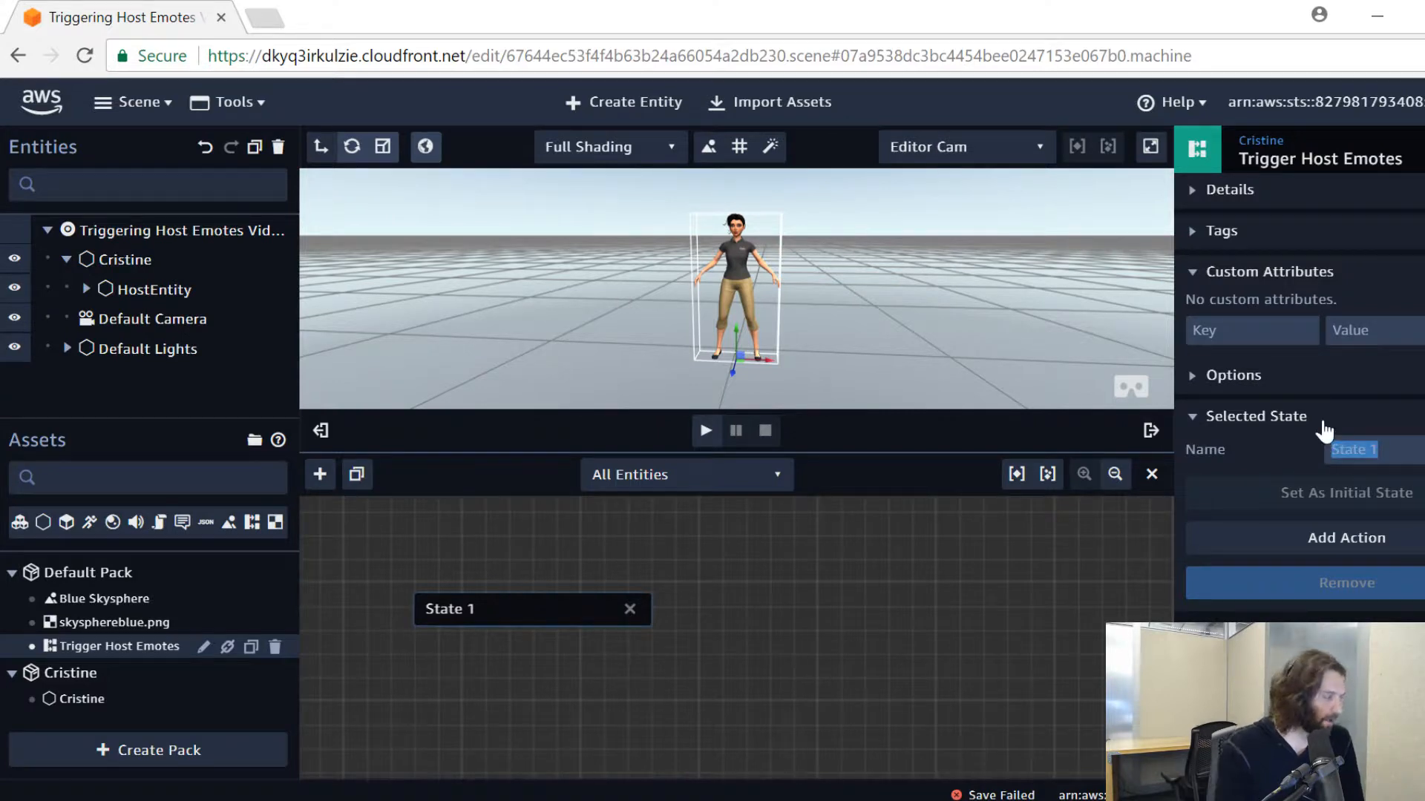
pyautogui.write('Key Press')
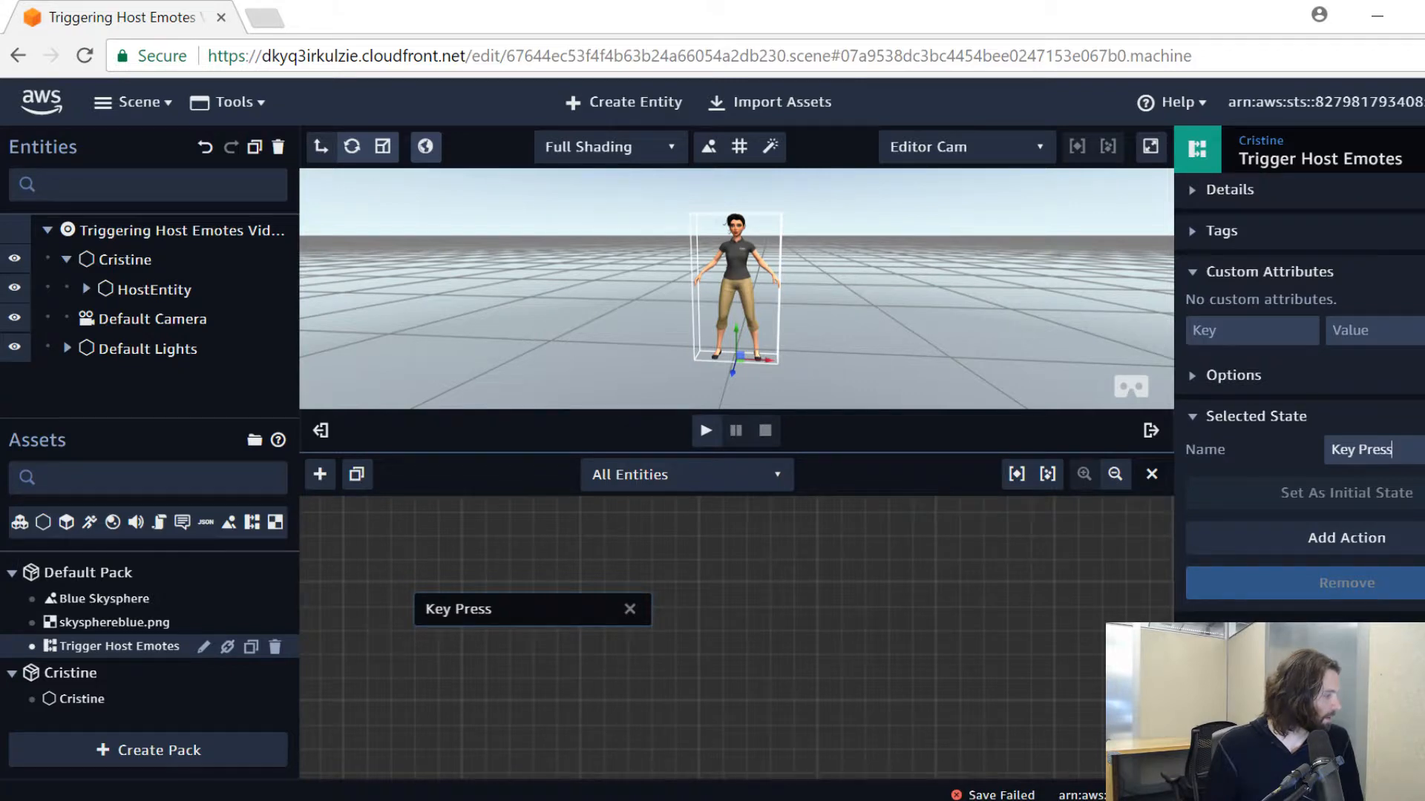
pyautogui.click(636, 535)
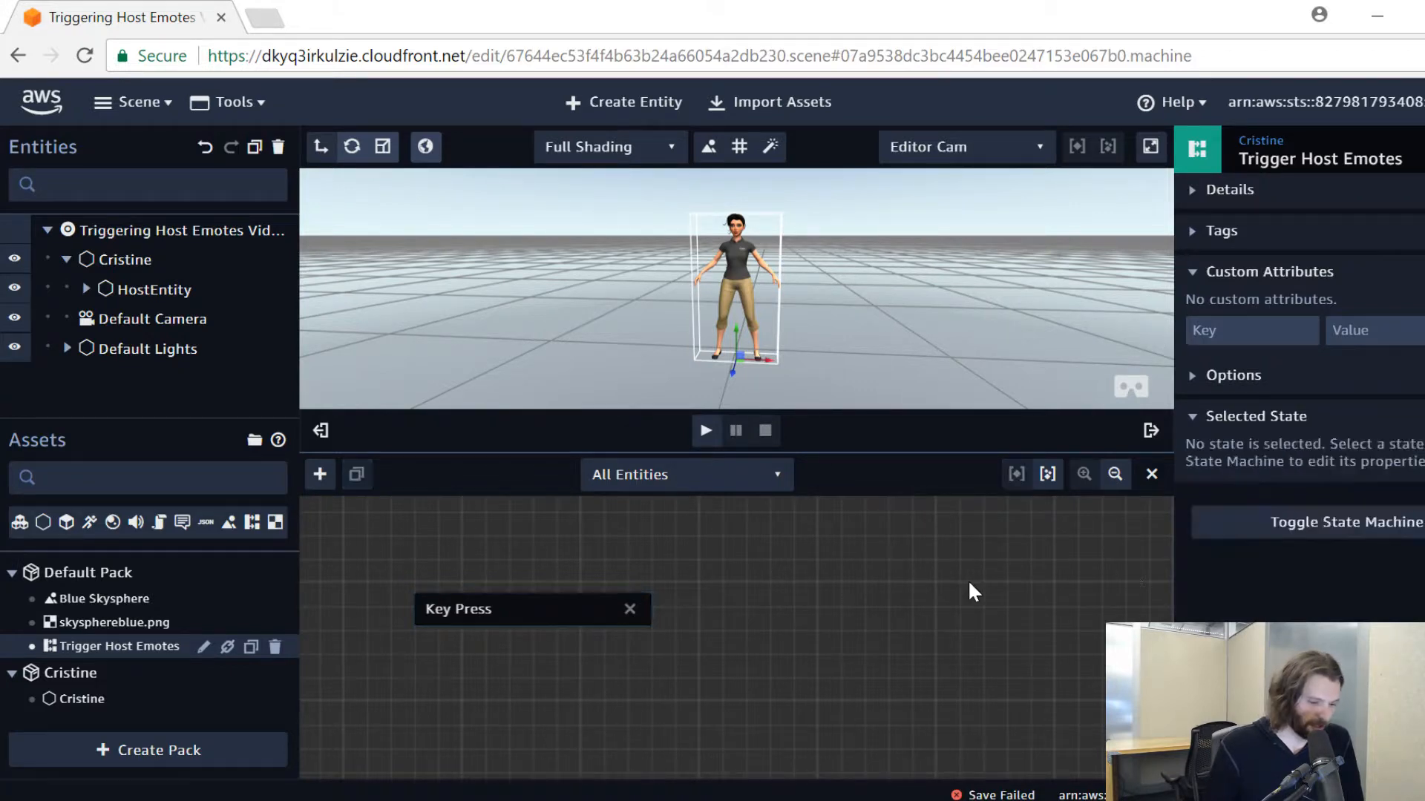
# Add a Key Pressed action to the Key Press state
pyautogui.click(486, 613)
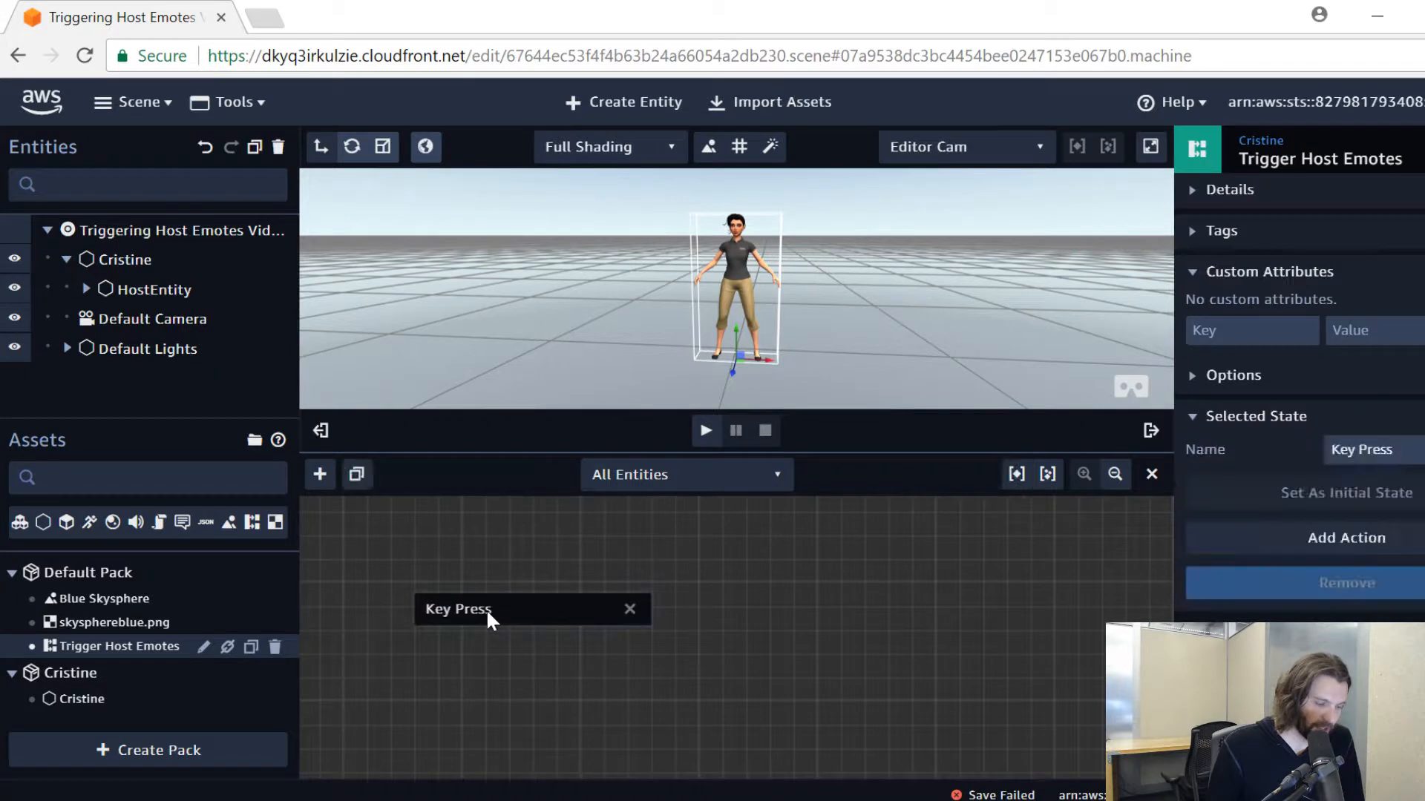
pyautogui.click(1327, 542)
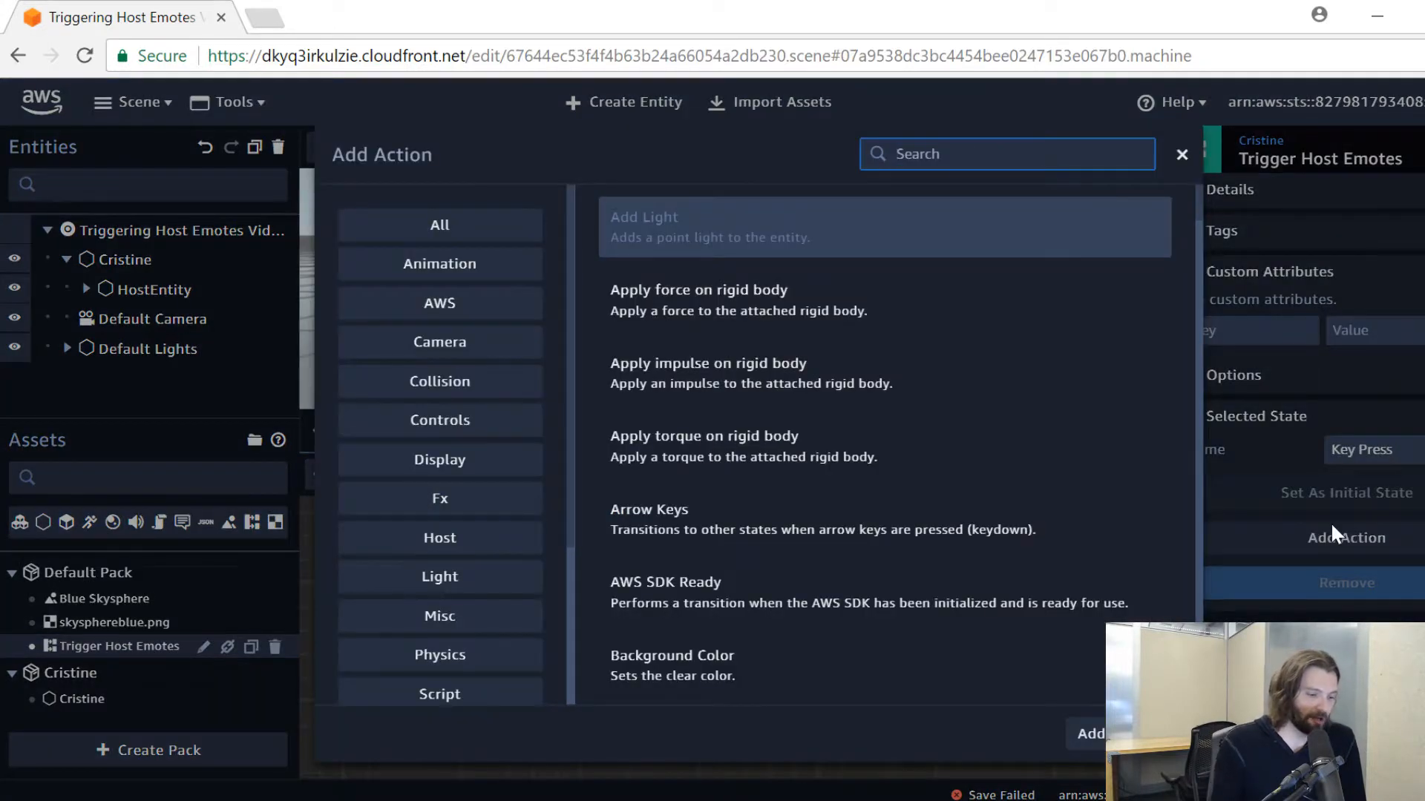
pyautogui.write('key')
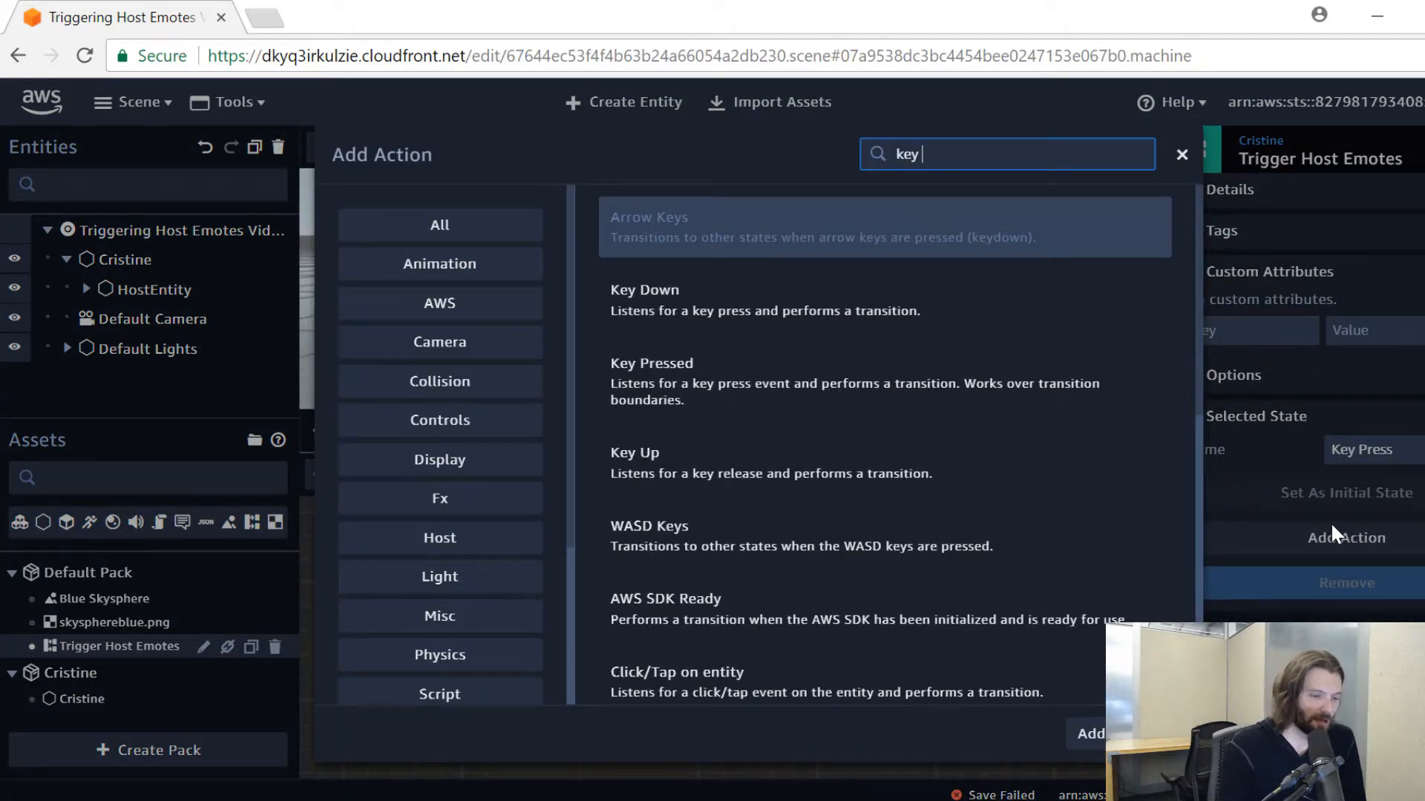
pyautogui.write(' press')
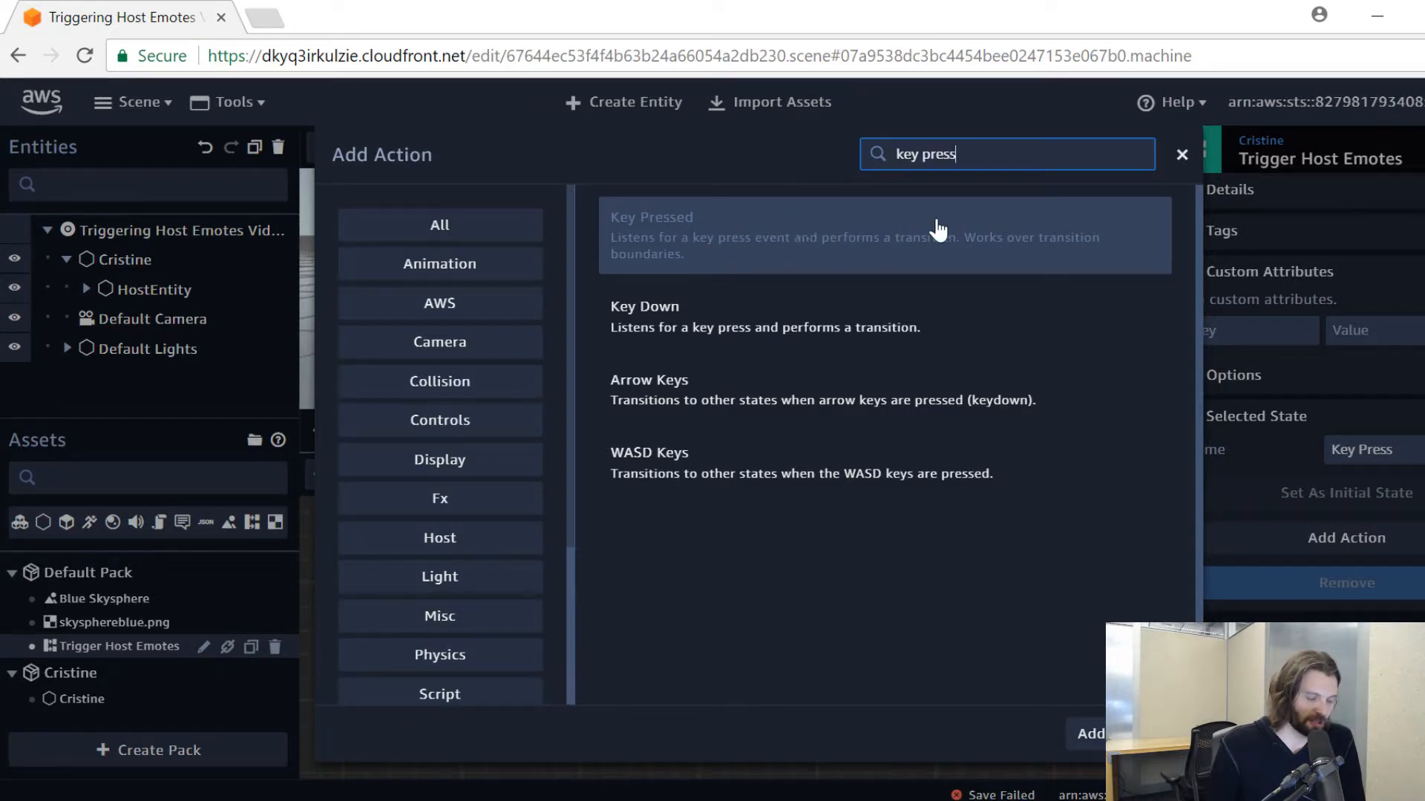
pyautogui.click(1024, 238)
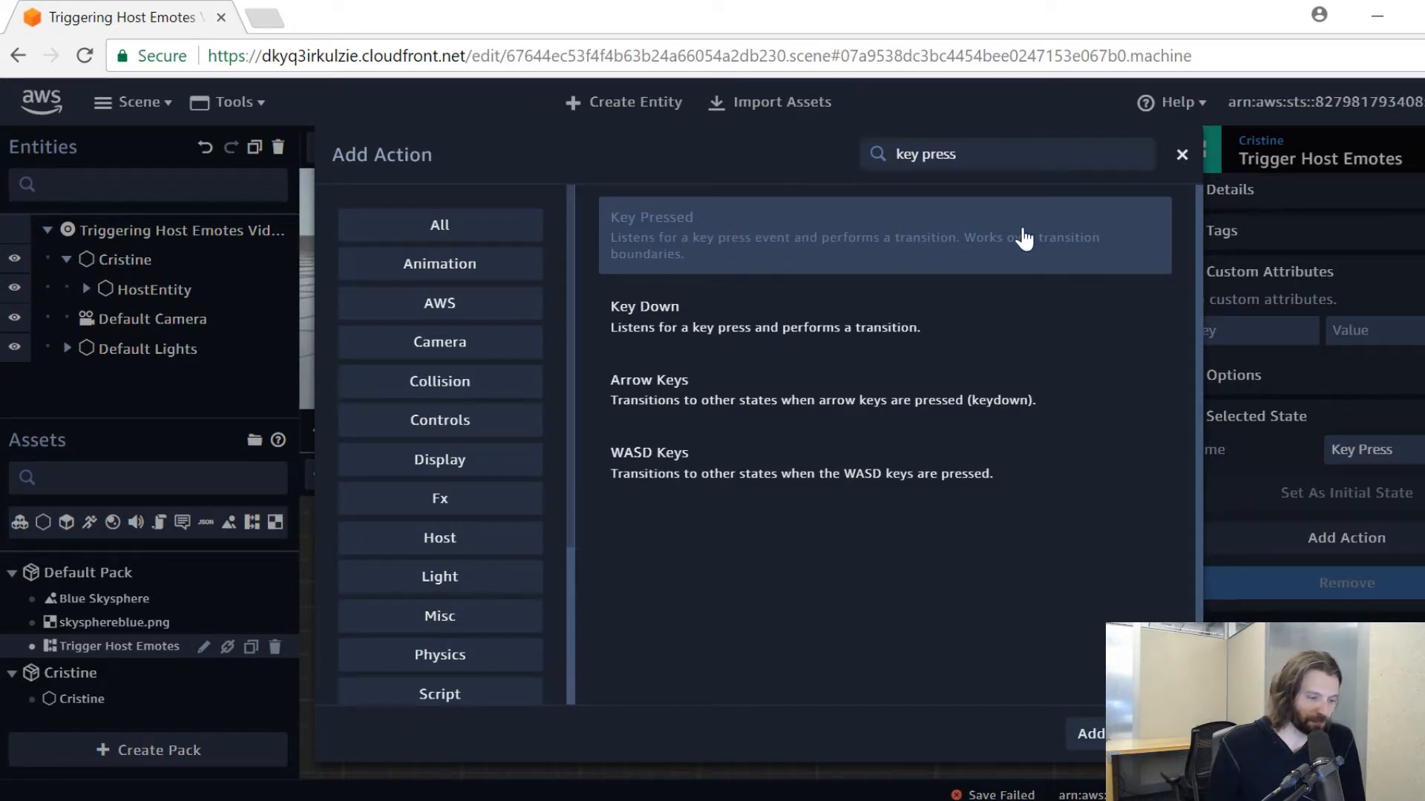
pyautogui.click(1091, 734)
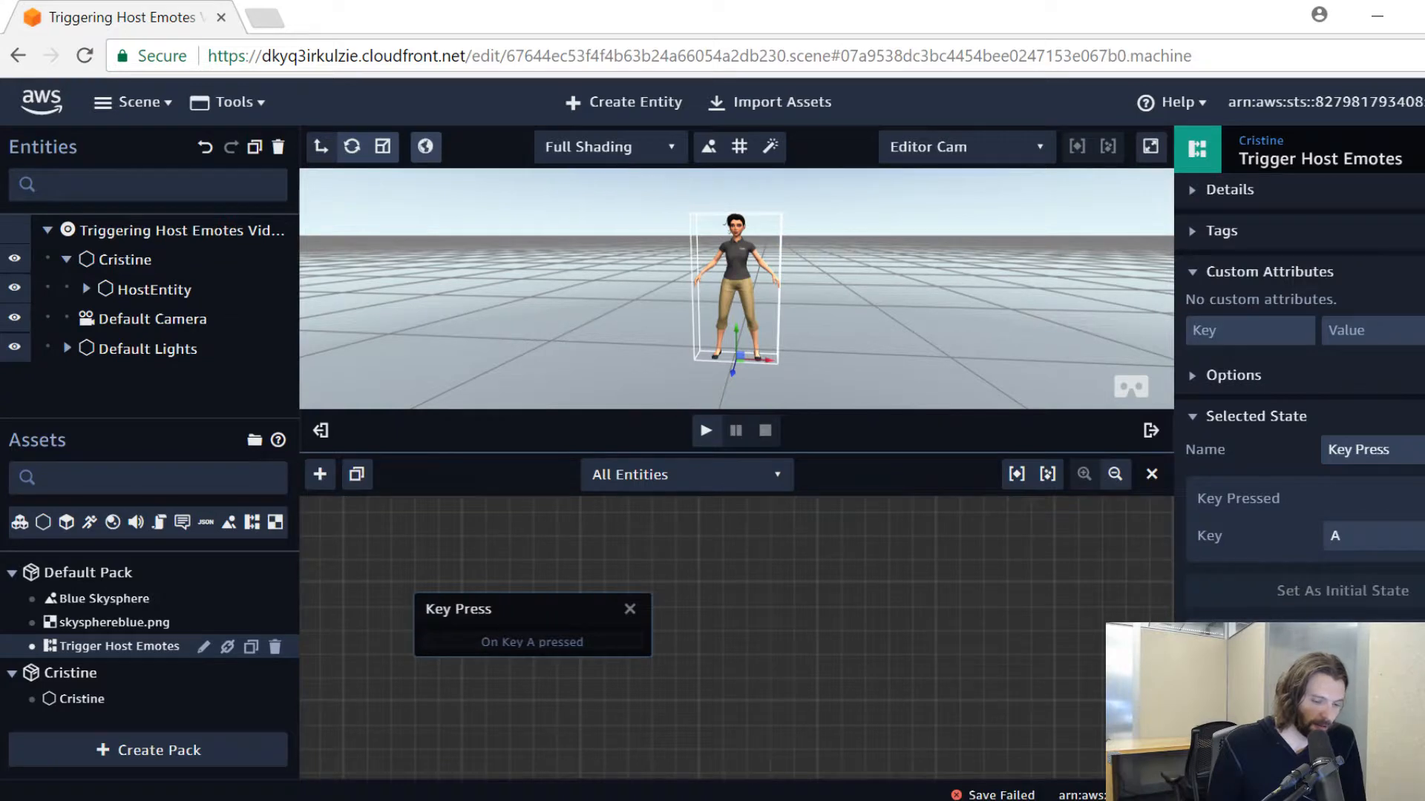
# Add two more Key Pressed actions to the Key Press state and set their keys to S and D
pyautogui.click(1342, 635)
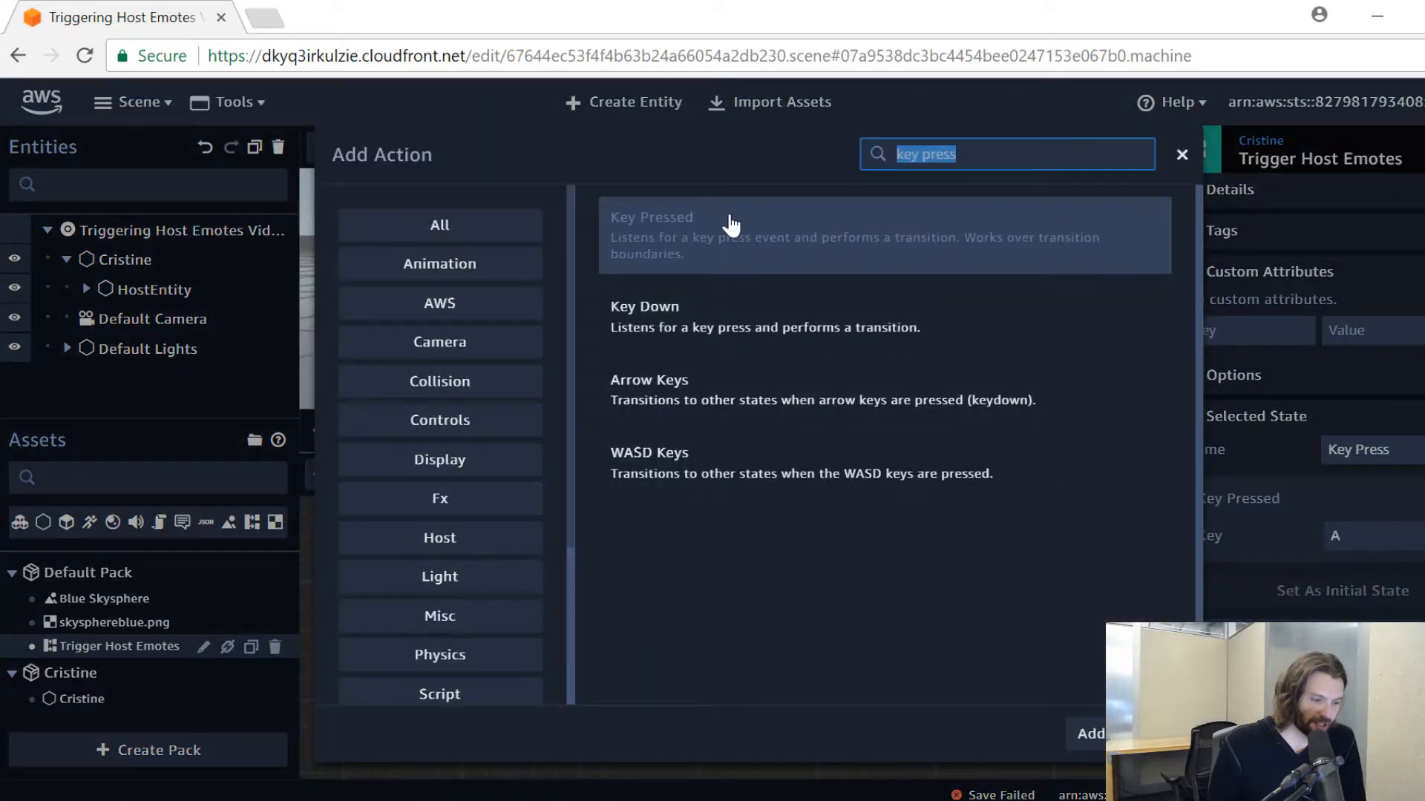
pyautogui.click(1090, 733)
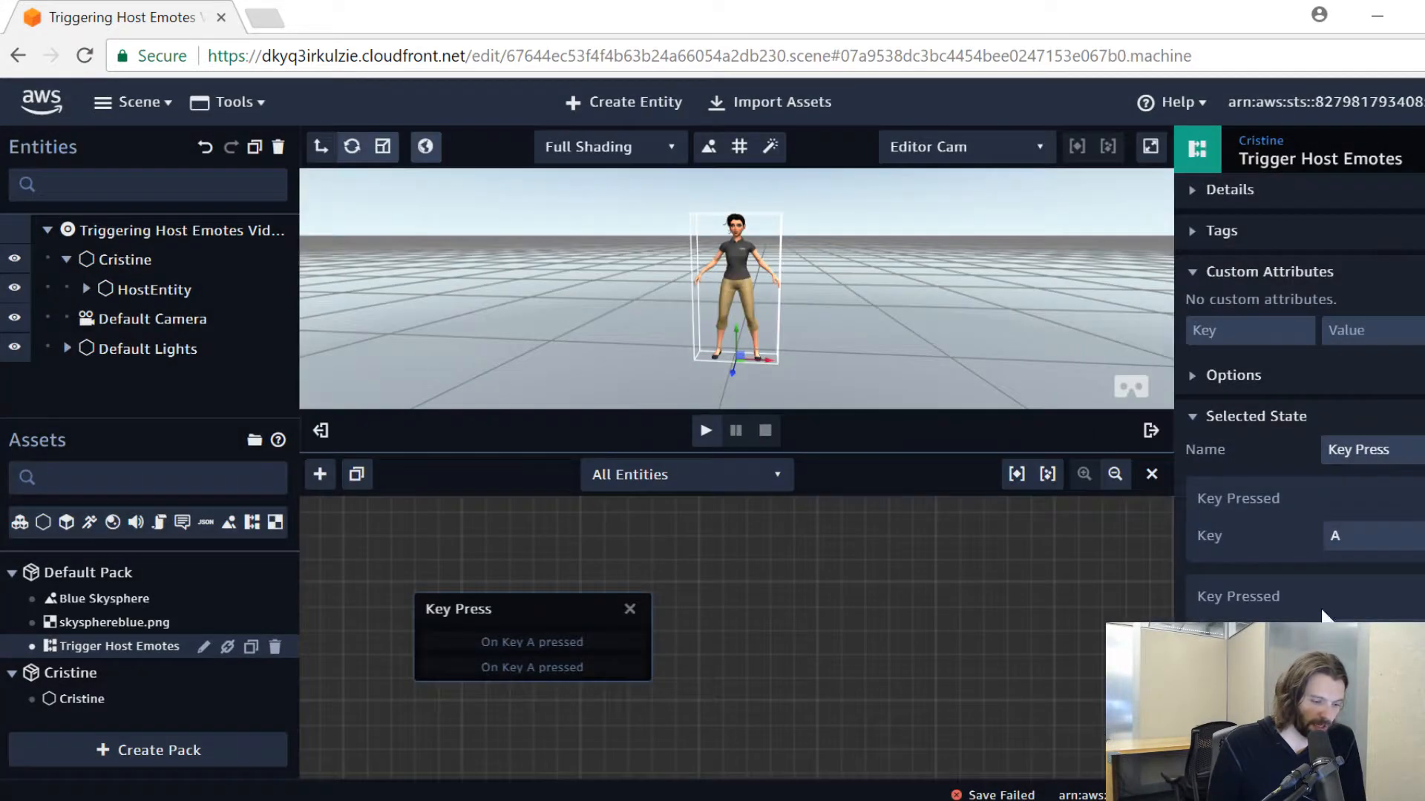
pyautogui.click(1342, 635)
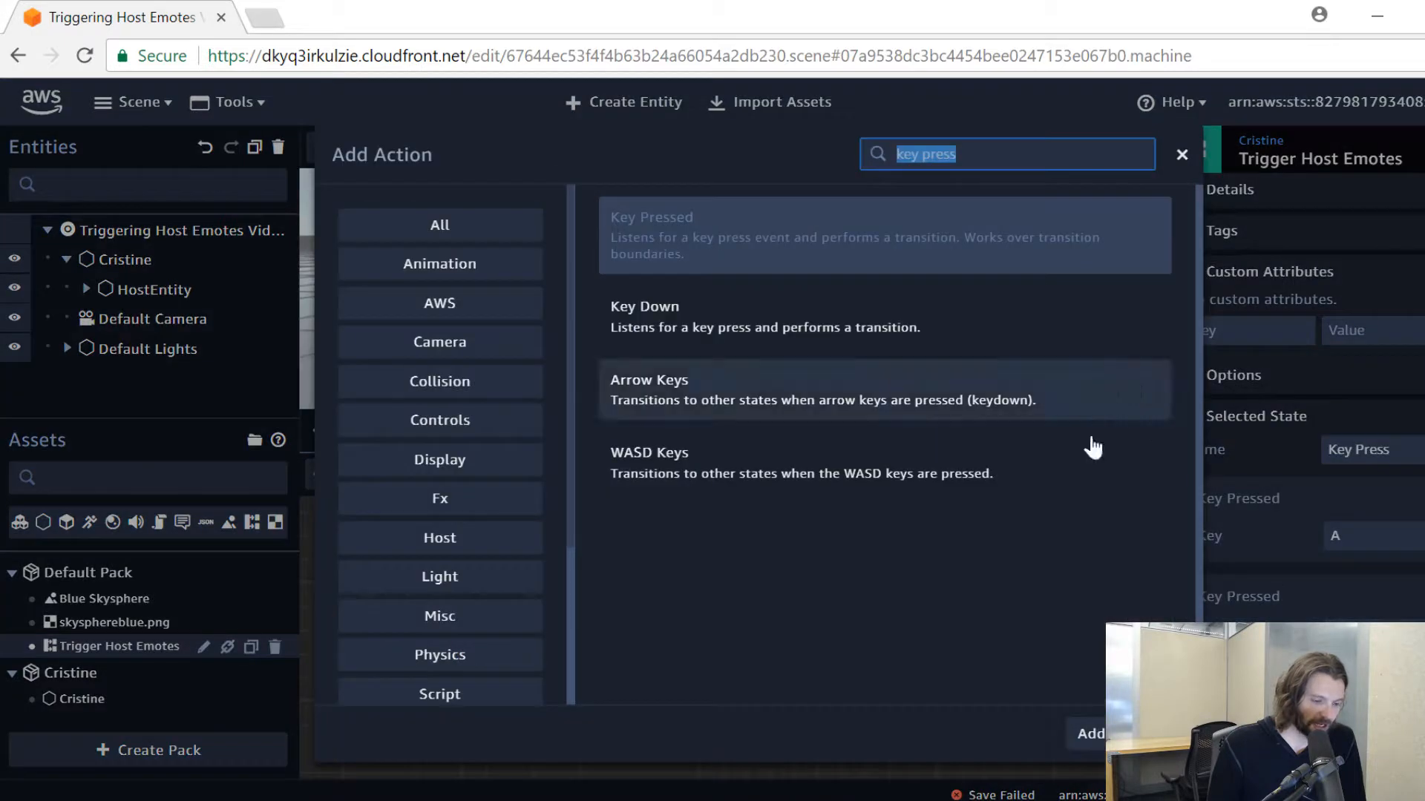
pyautogui.click(1088, 733)
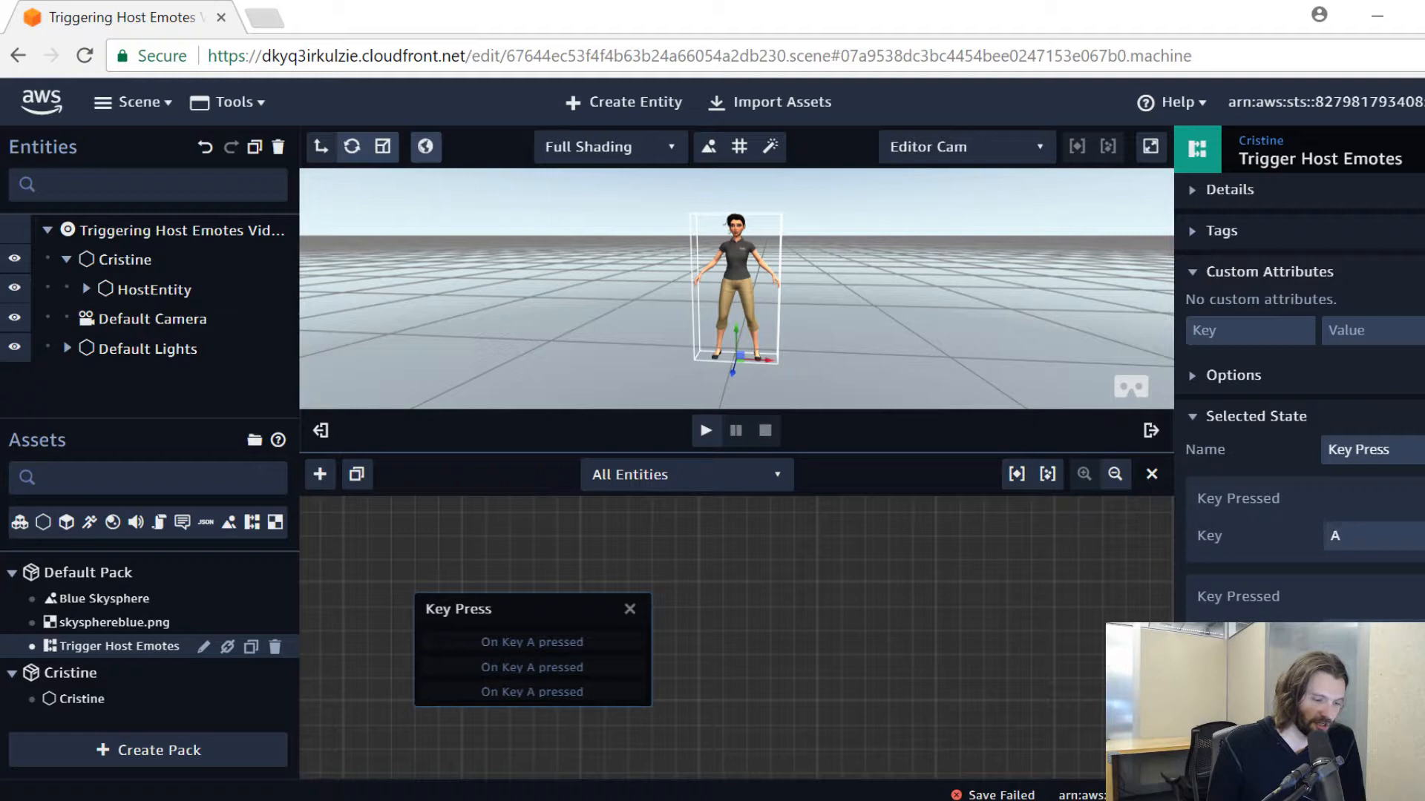
pyautogui.scroll(-1, 1377, 576)
pyautogui.scroll(-1, 1377, 583)
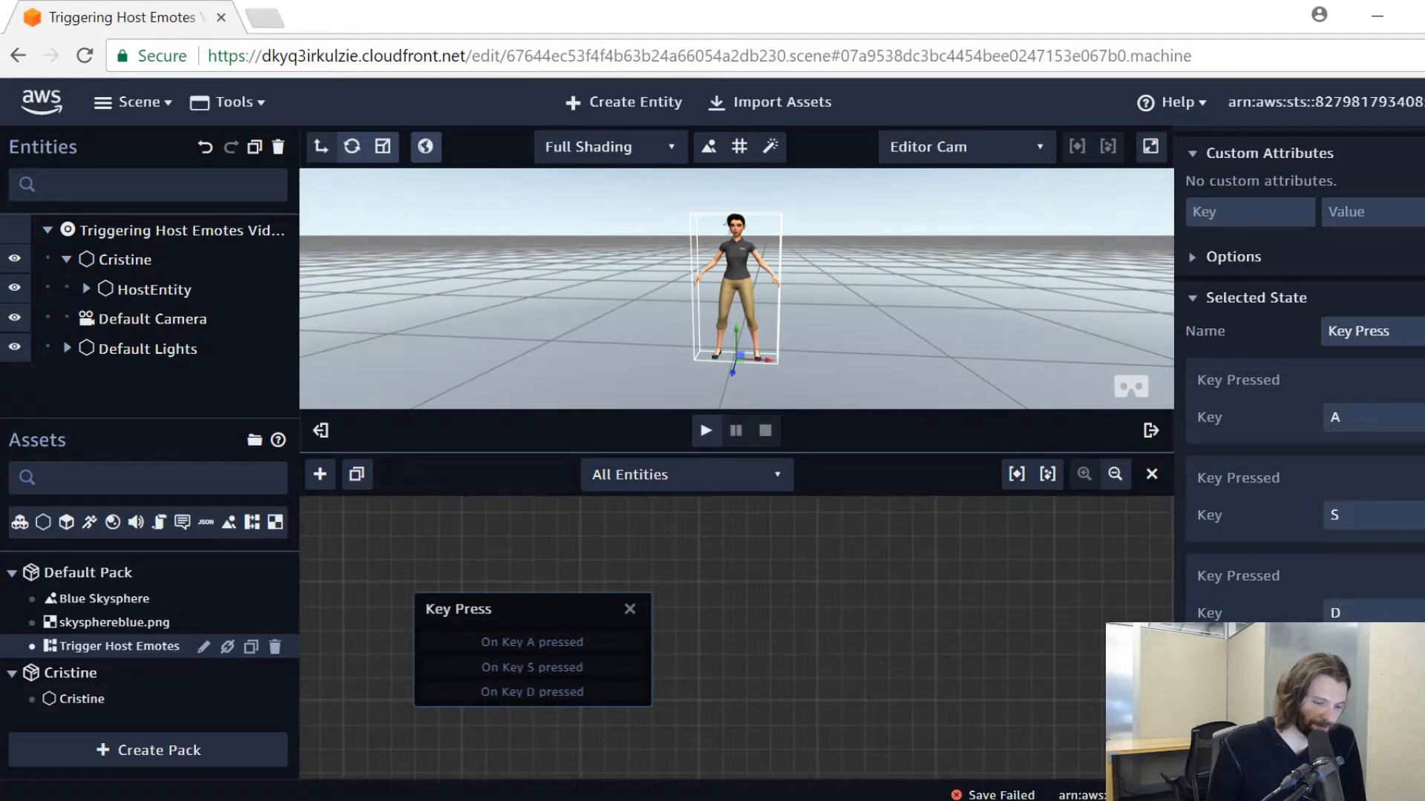
# Move the Key Press state higher in the graph, add a new state and place it beside Key Press in the widened graph area
pyautogui.moveTo(546, 615); pyautogui.dragTo(523, 561)
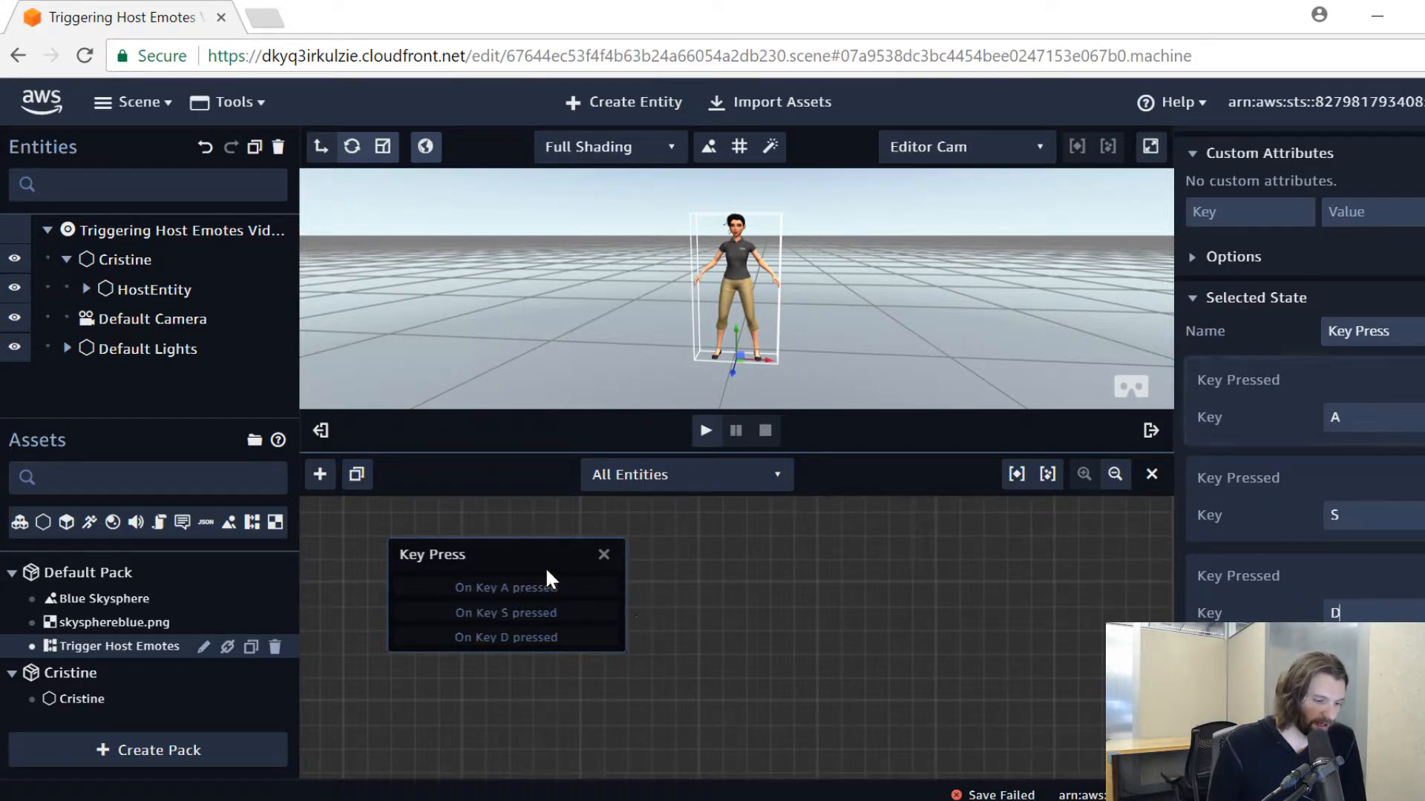
pyautogui.click(319, 476)
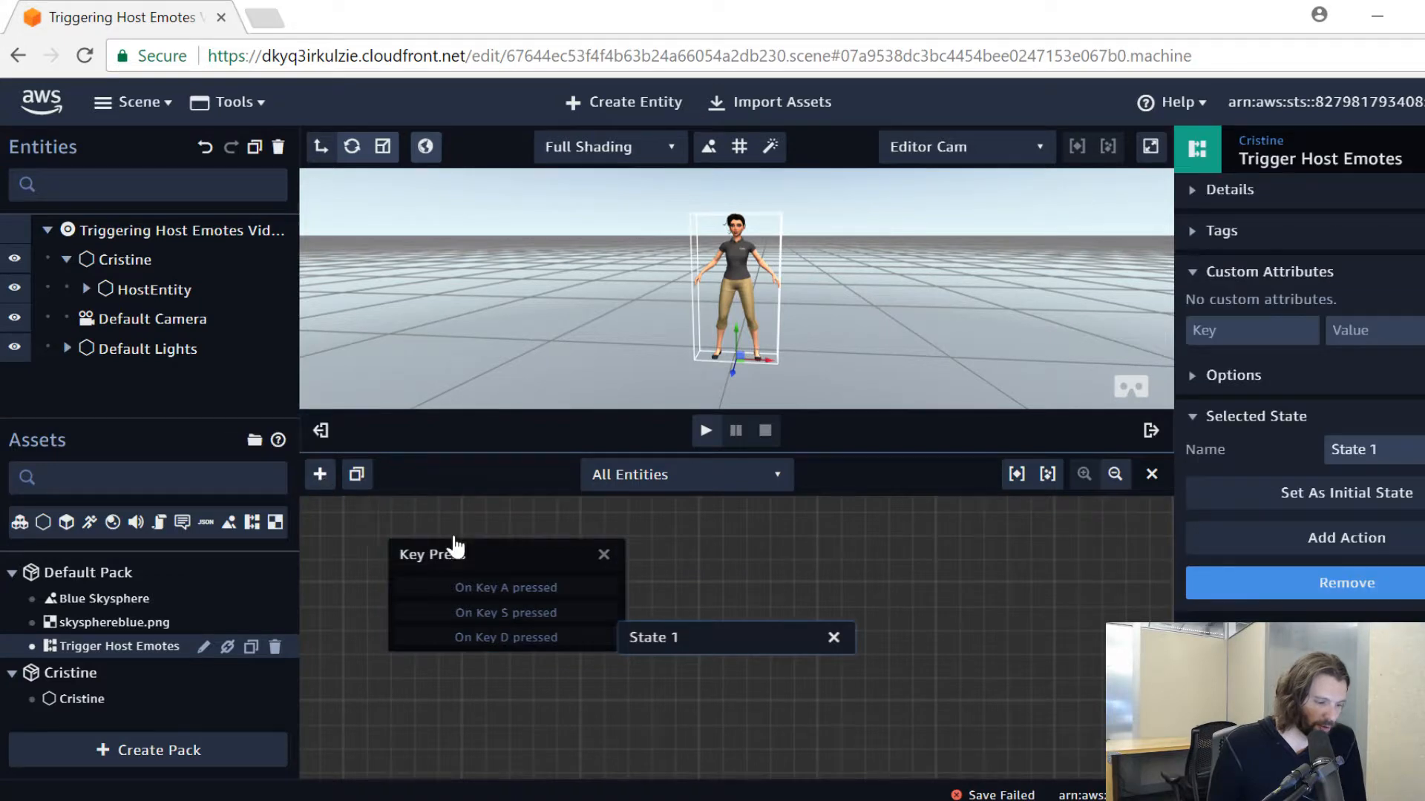
pyautogui.moveTo(301, 599); pyautogui.dragTo(225, 599)
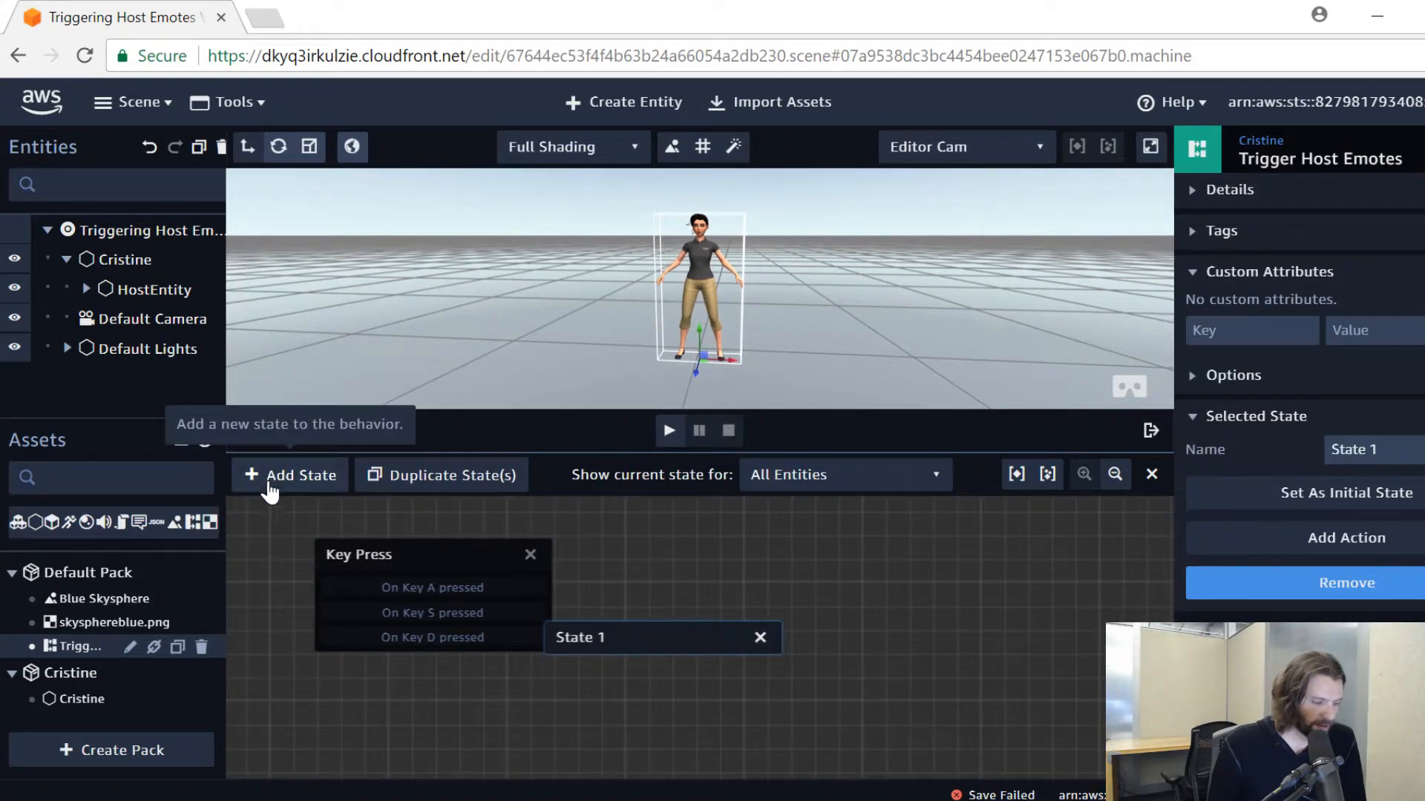
pyautogui.moveTo(624, 636); pyautogui.dragTo(788, 555)
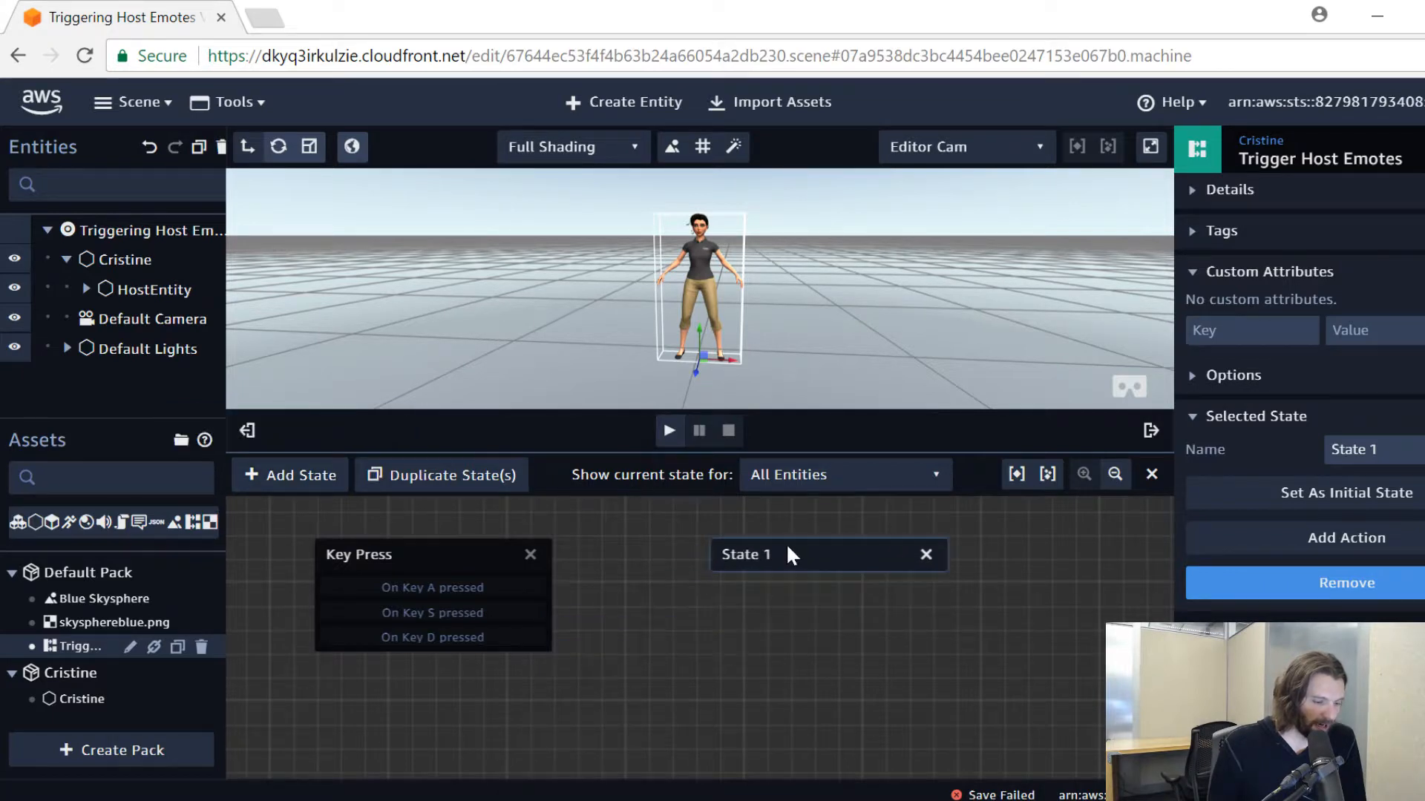
# Add a Play Emote action to the new state and set its emote to bored
pyautogui.click(1369, 550)
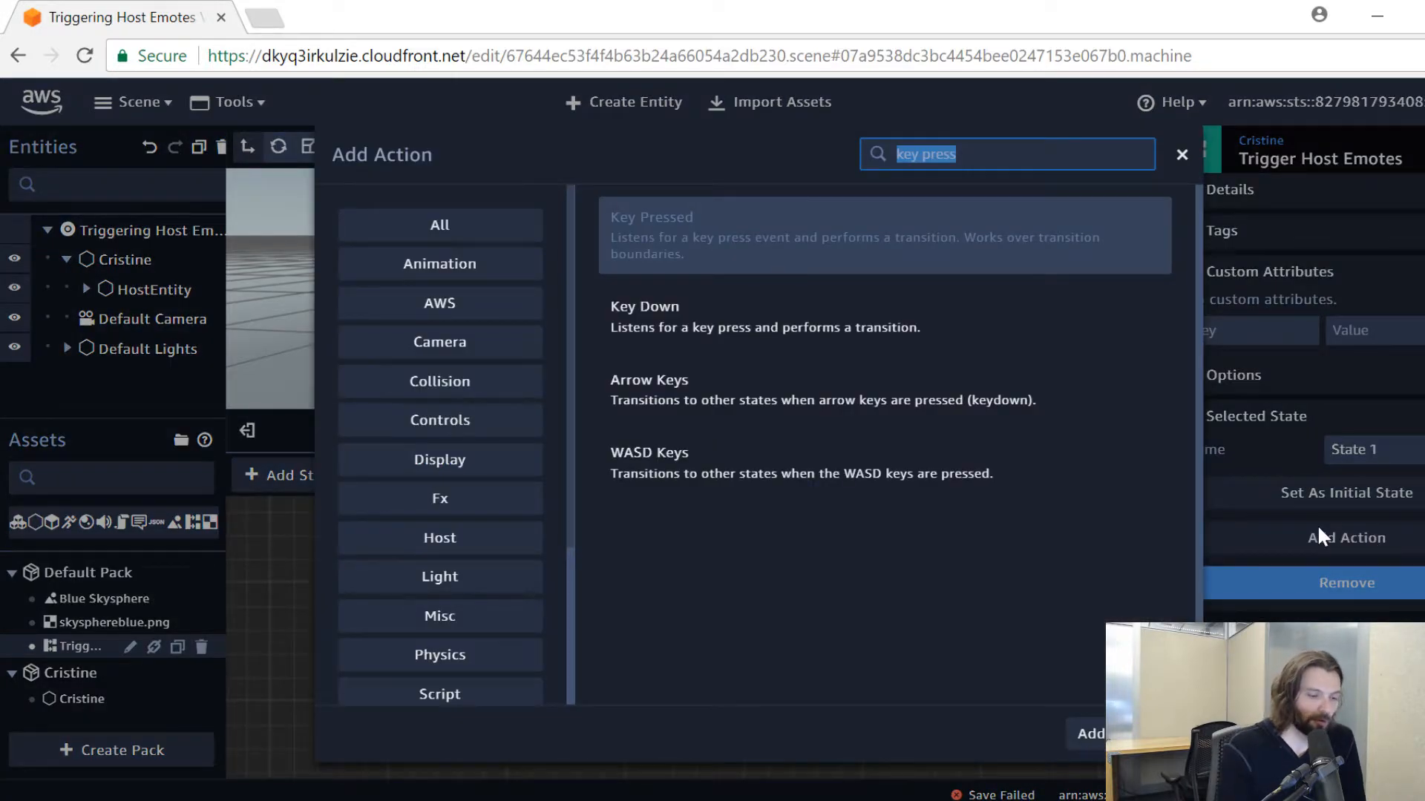
pyautogui.write('emot')
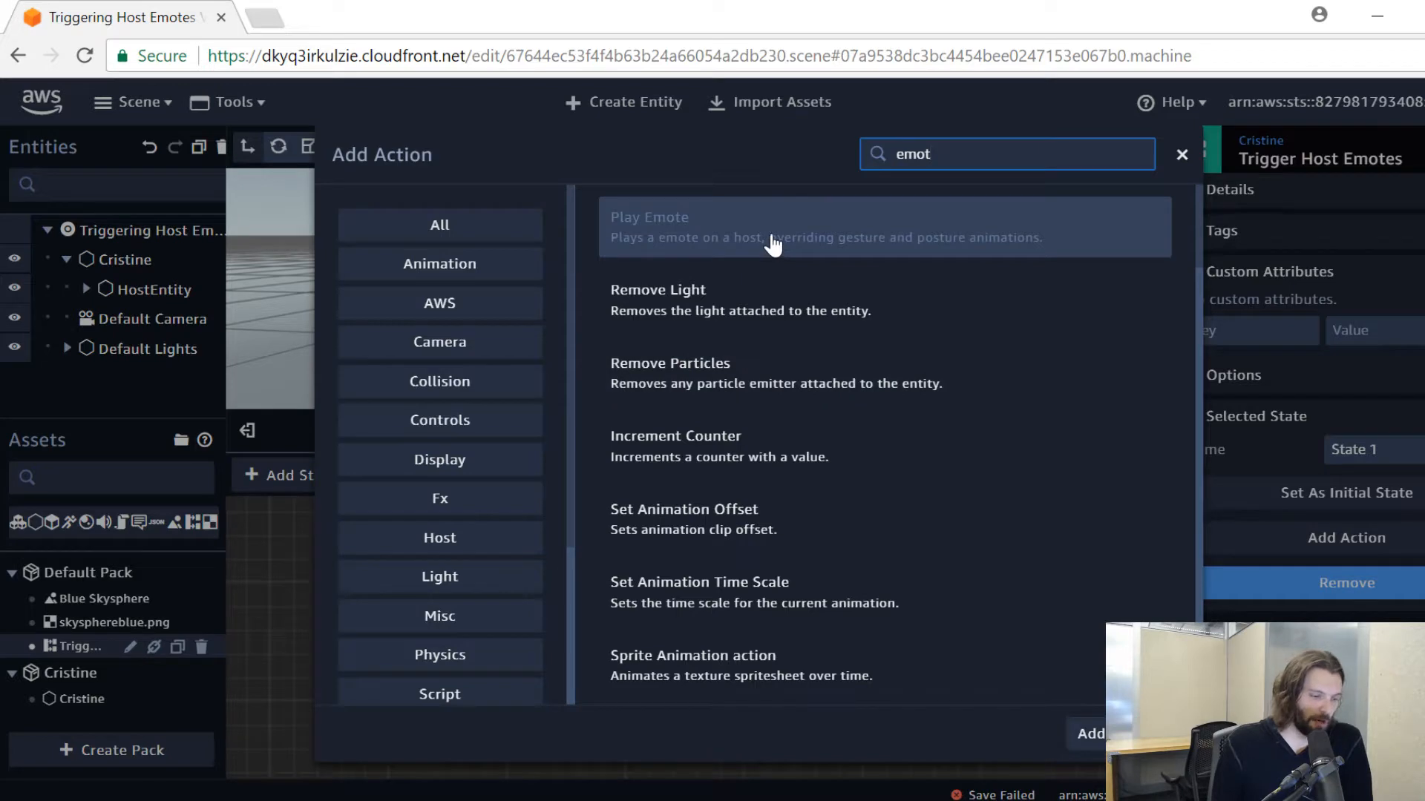
pyautogui.click(1088, 734)
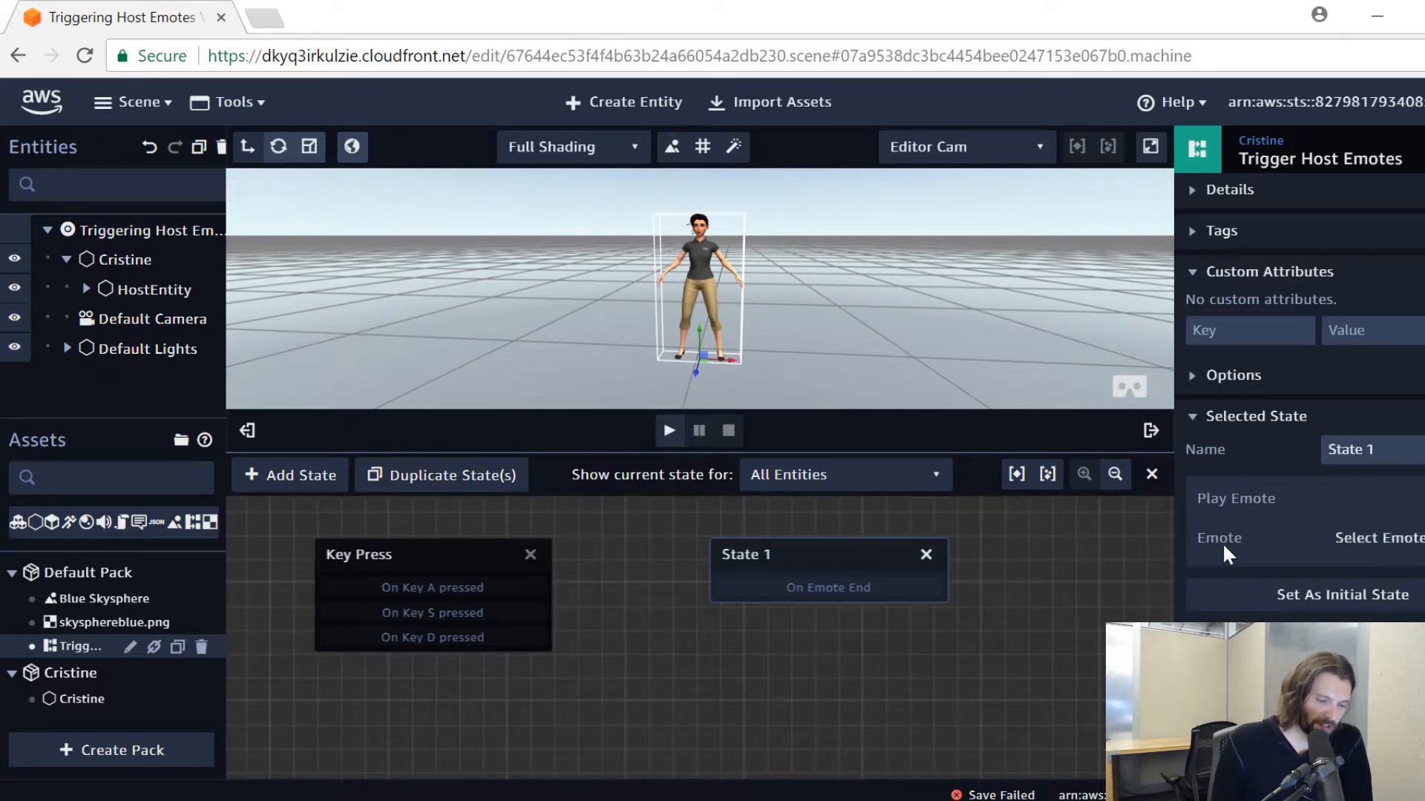
pyautogui.click(1373, 539)
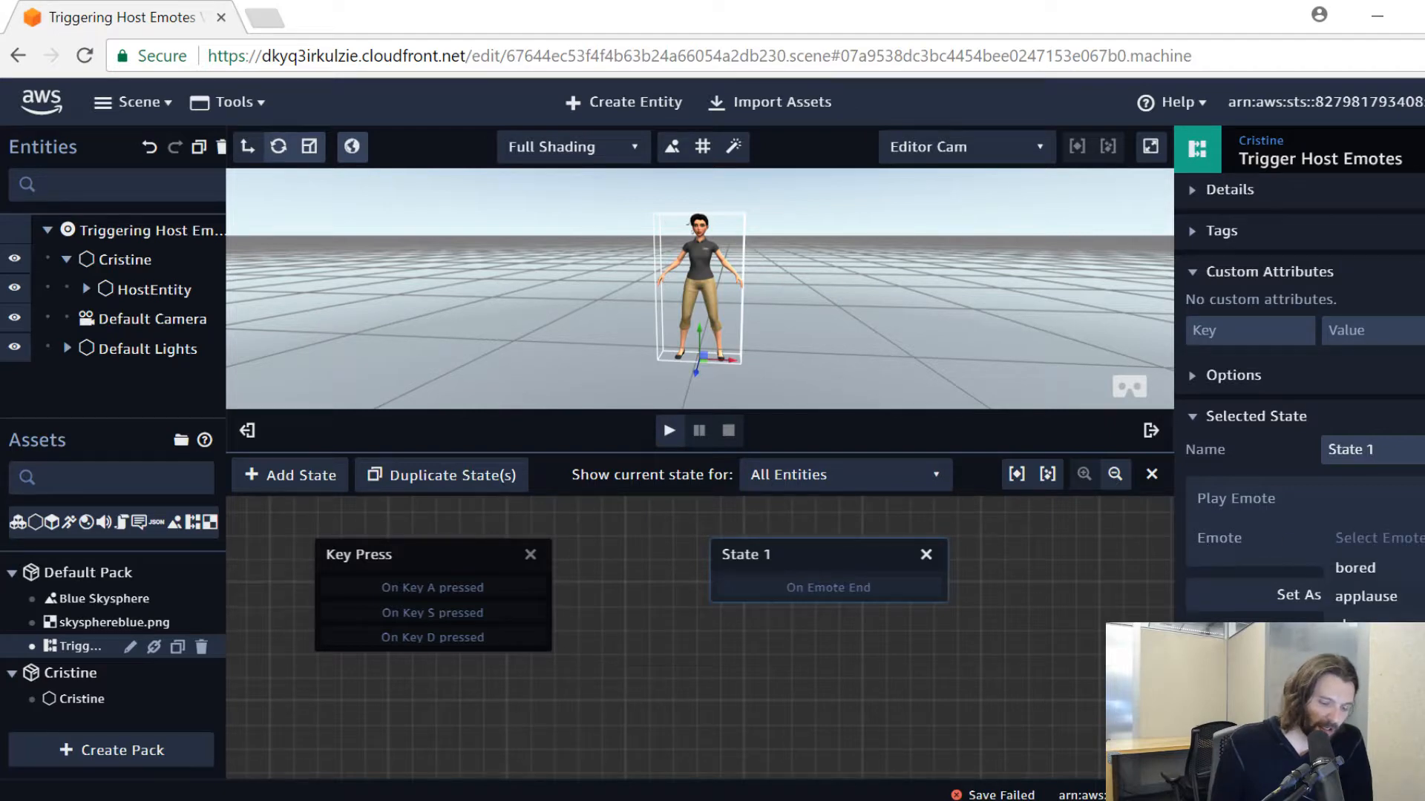
pyautogui.click(1356, 569)
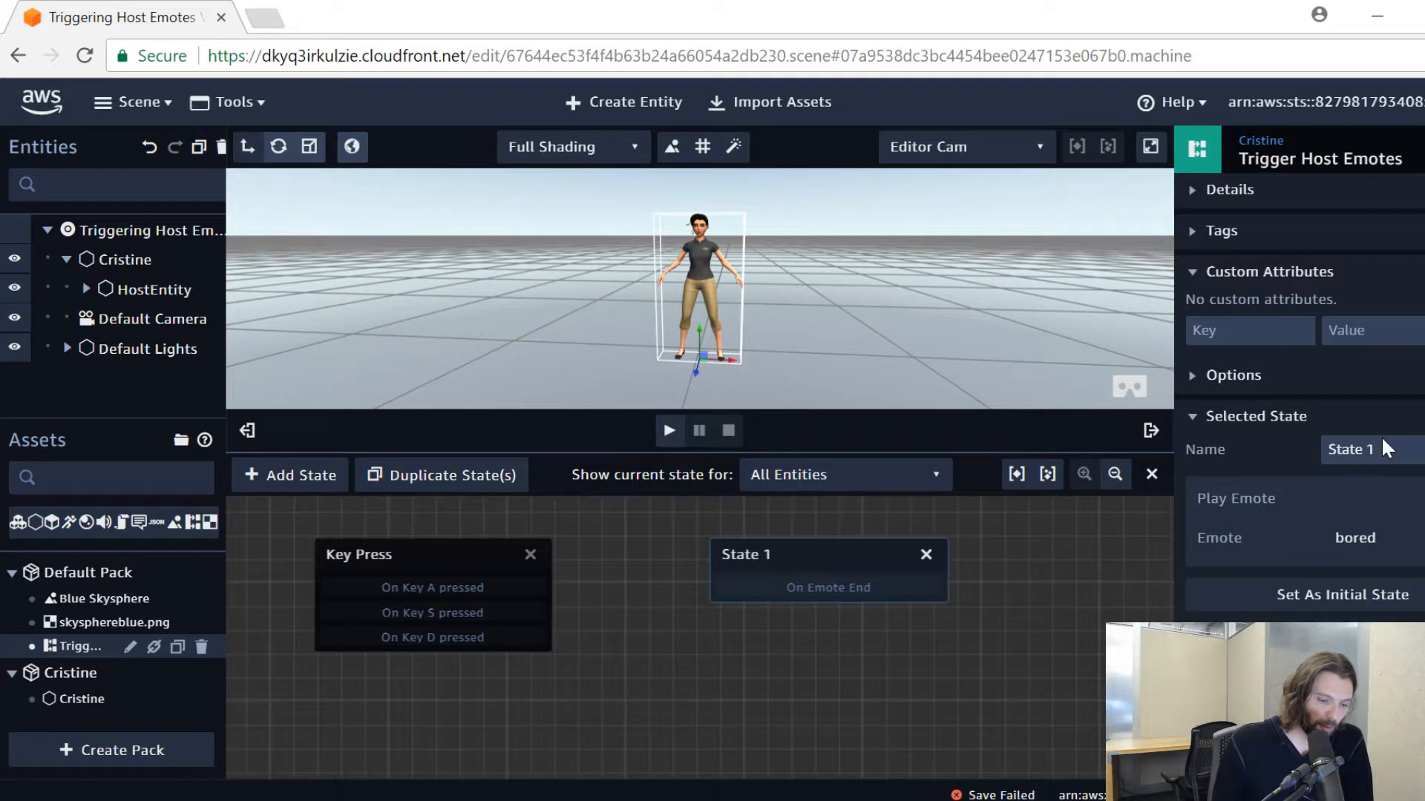
# Rename the bored emote's state as Bored and shift it slightly upward in the graph
pyautogui.moveTo(1377, 451); pyautogui.dragTo(1089, 463)
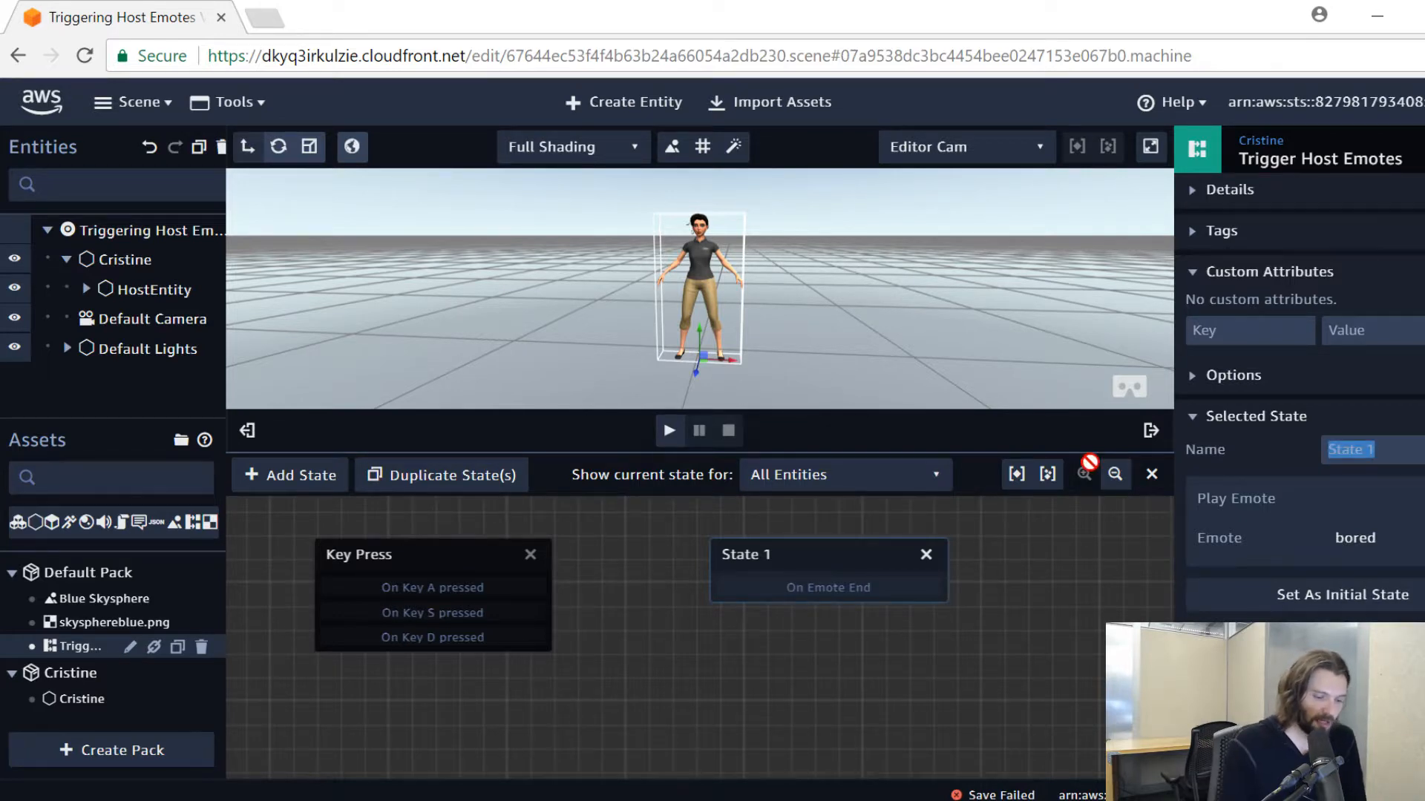
pyautogui.write('B')
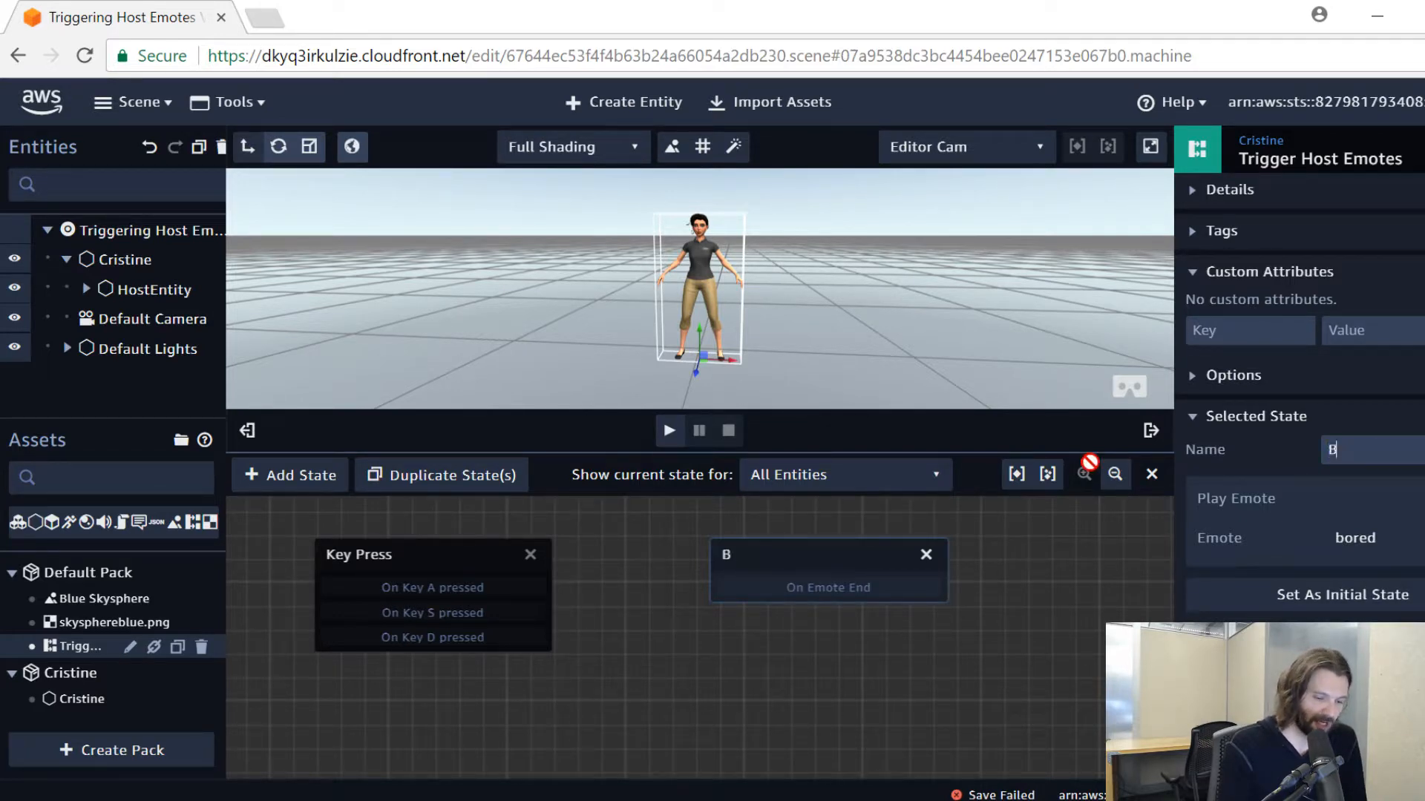
pyautogui.write('ored')
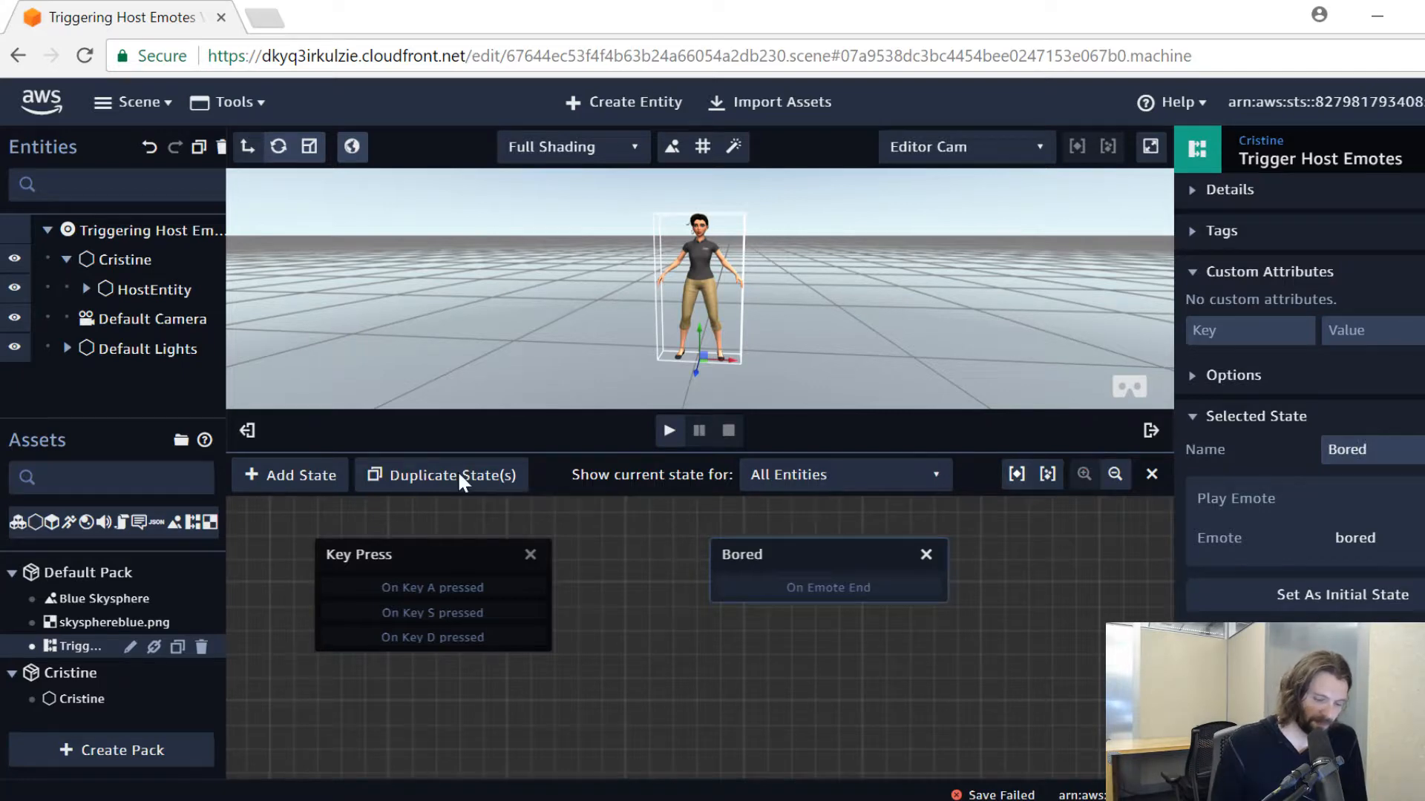
pyautogui.moveTo(840, 576); pyautogui.dragTo(852, 560)
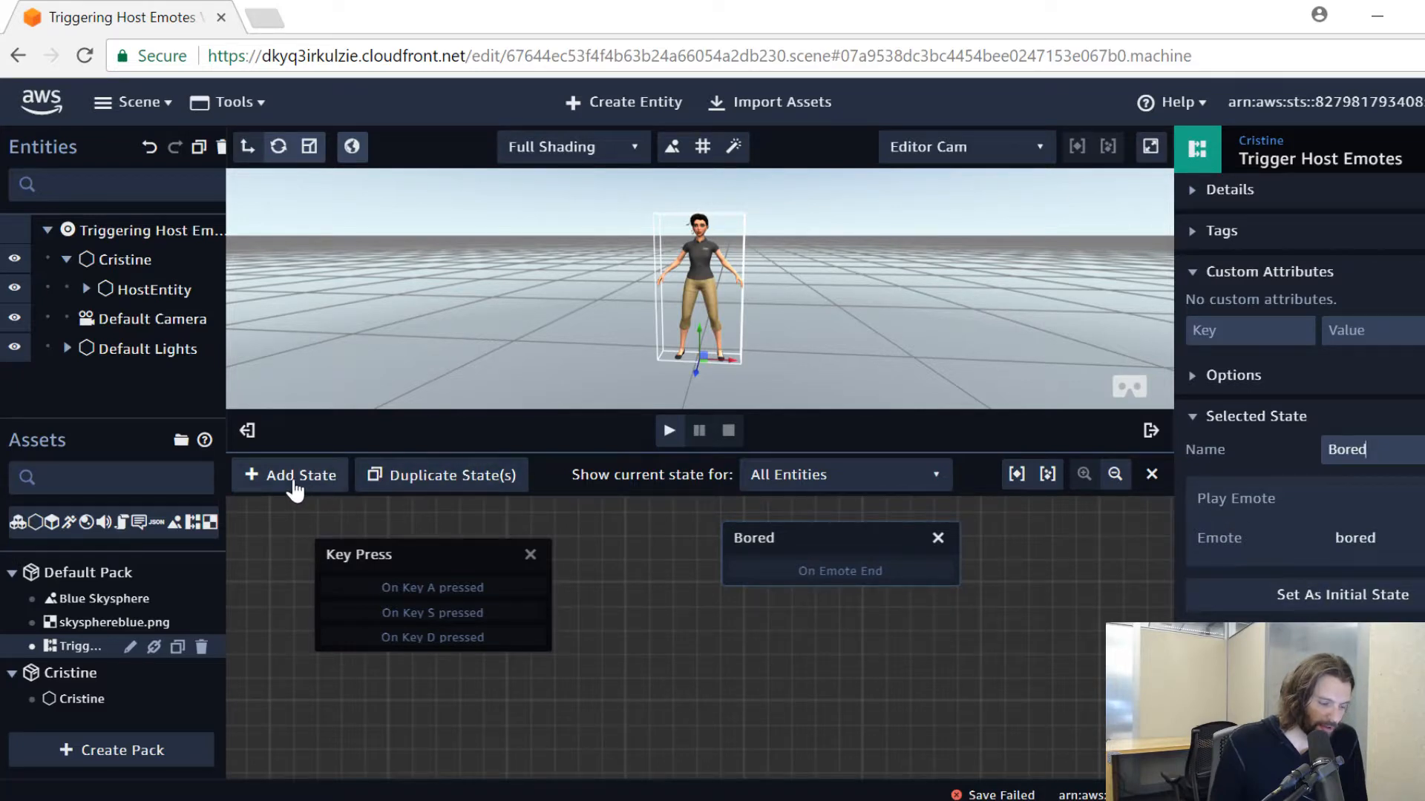
# Add another state below Bored and give it a Play Emote action with the applause emote
pyautogui.click(296, 479)
pyautogui.moveTo(684, 641); pyautogui.dragTo(835, 643)
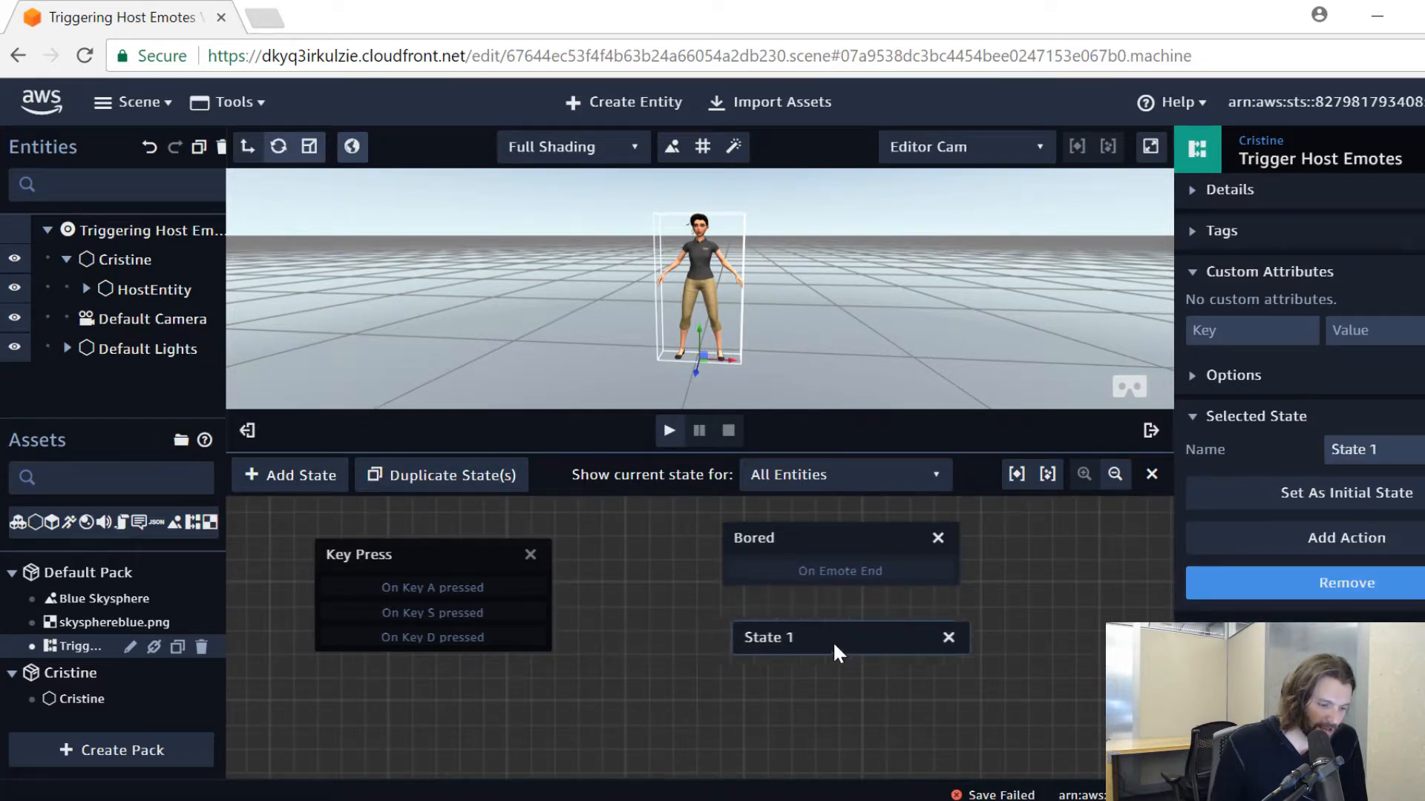
pyautogui.click(1387, 534)
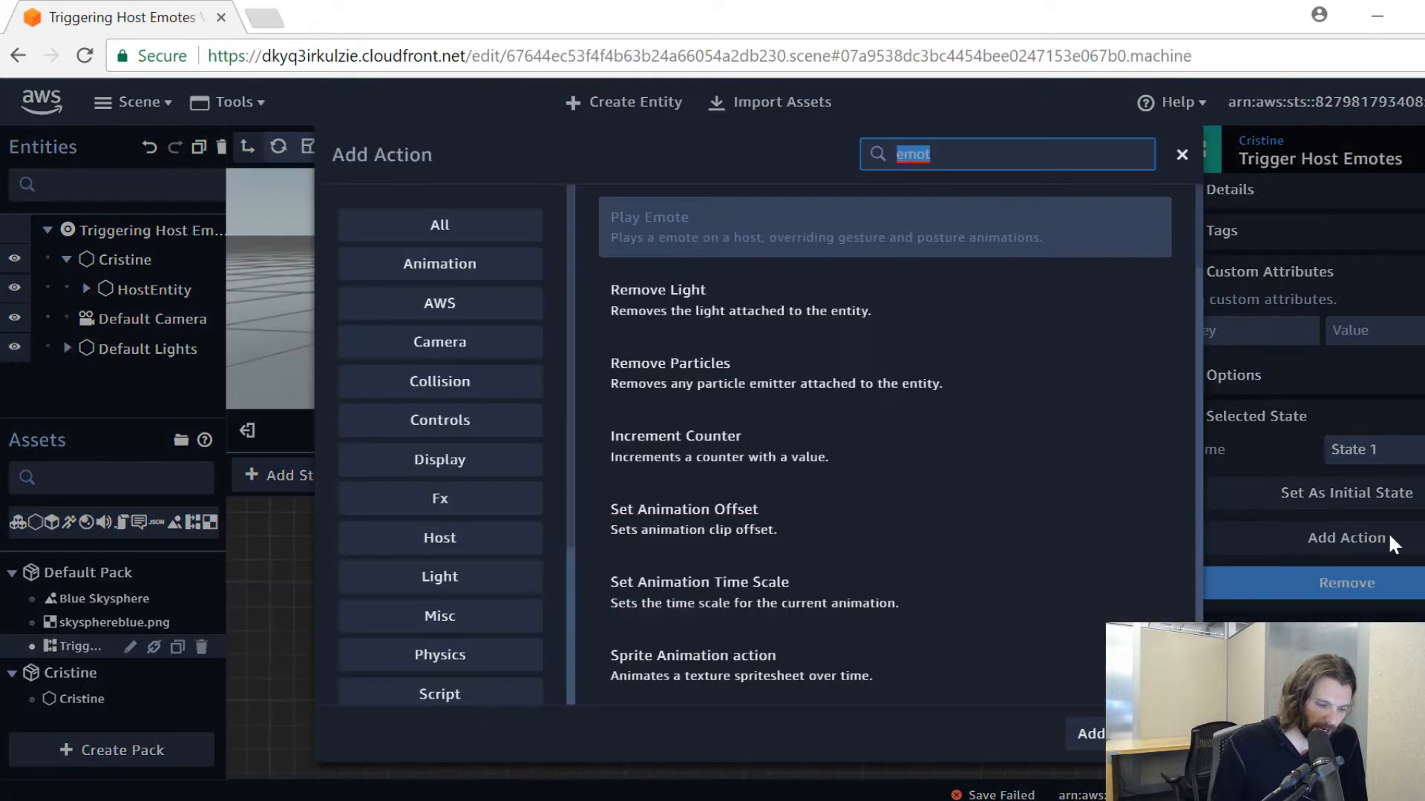
pyautogui.click(1081, 735)
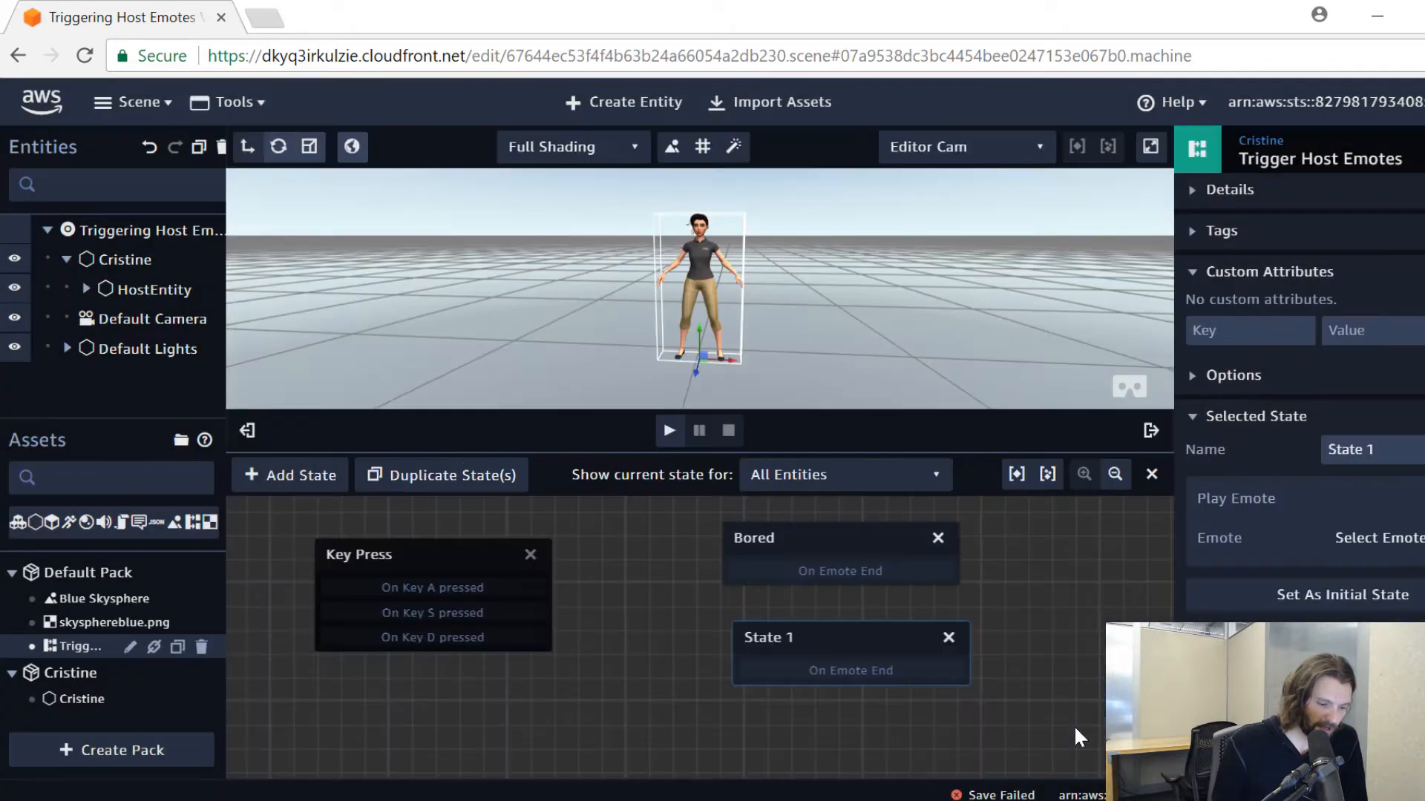
pyautogui.click(1410, 538)
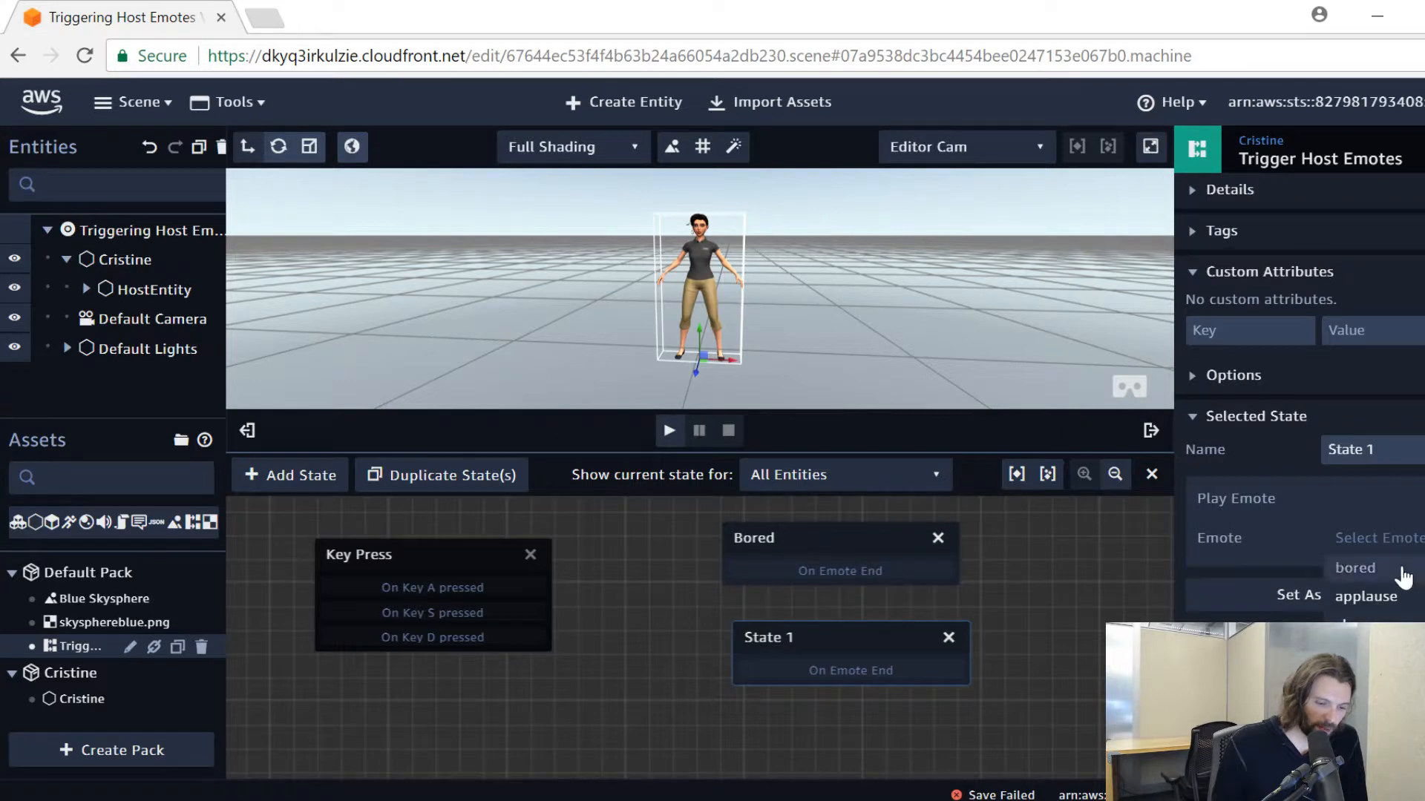
pyautogui.click(1372, 597)
# Rename the applause emote's state as Applause and align it beneath the Bored state
pyautogui.moveTo(1377, 449); pyautogui.dragTo(1198, 441)
pyautogui.write('Ap')
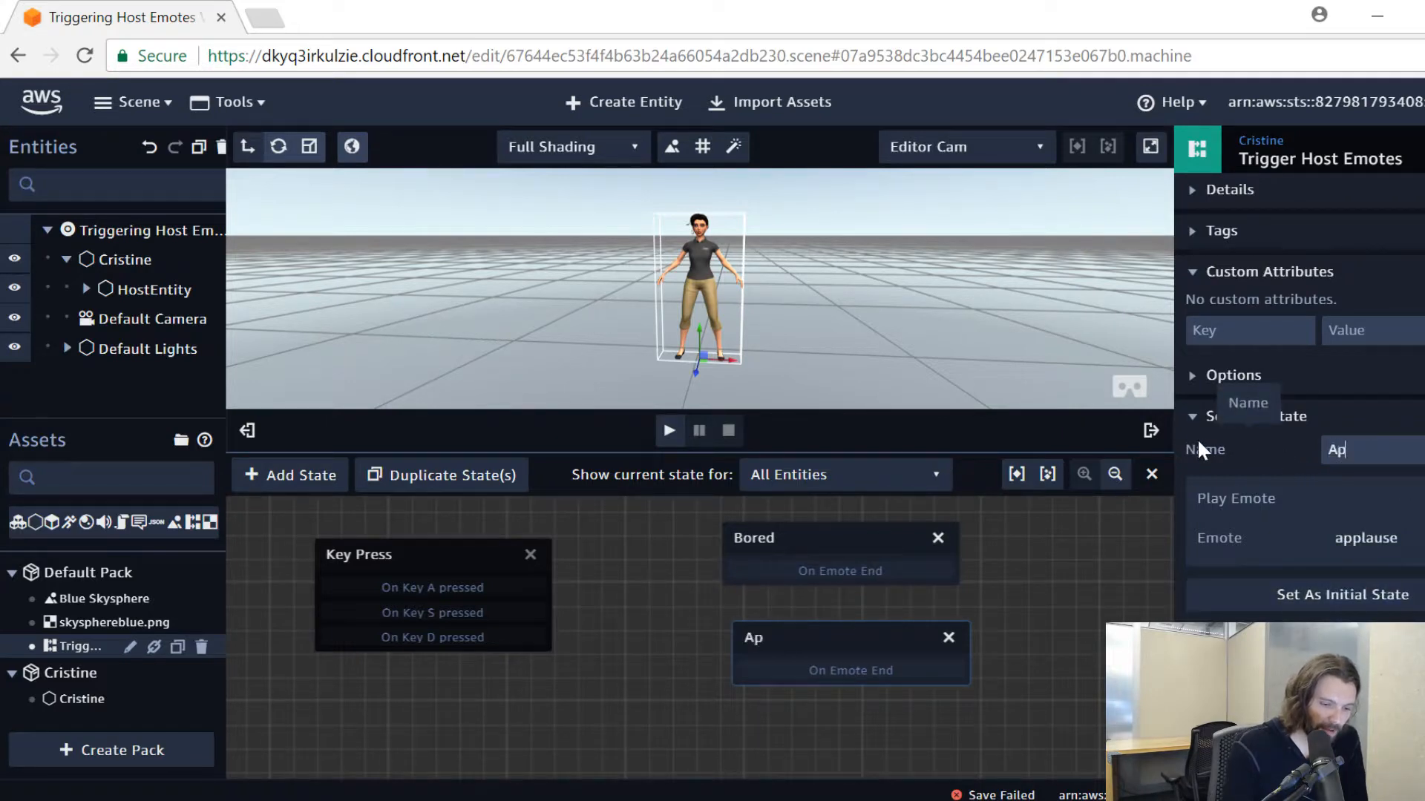
pyautogui.write('plause')
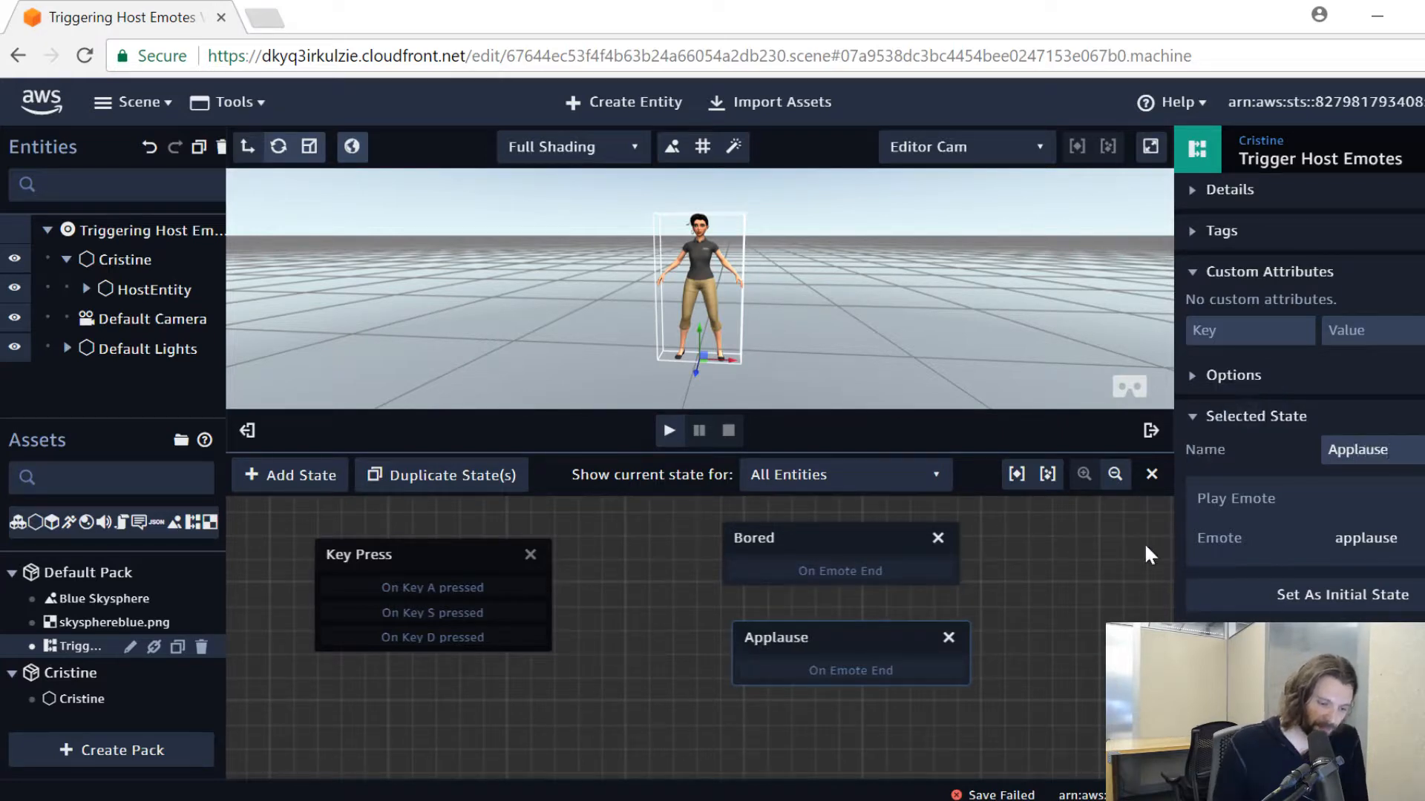
pyautogui.moveTo(808, 632); pyautogui.dragTo(796, 625)
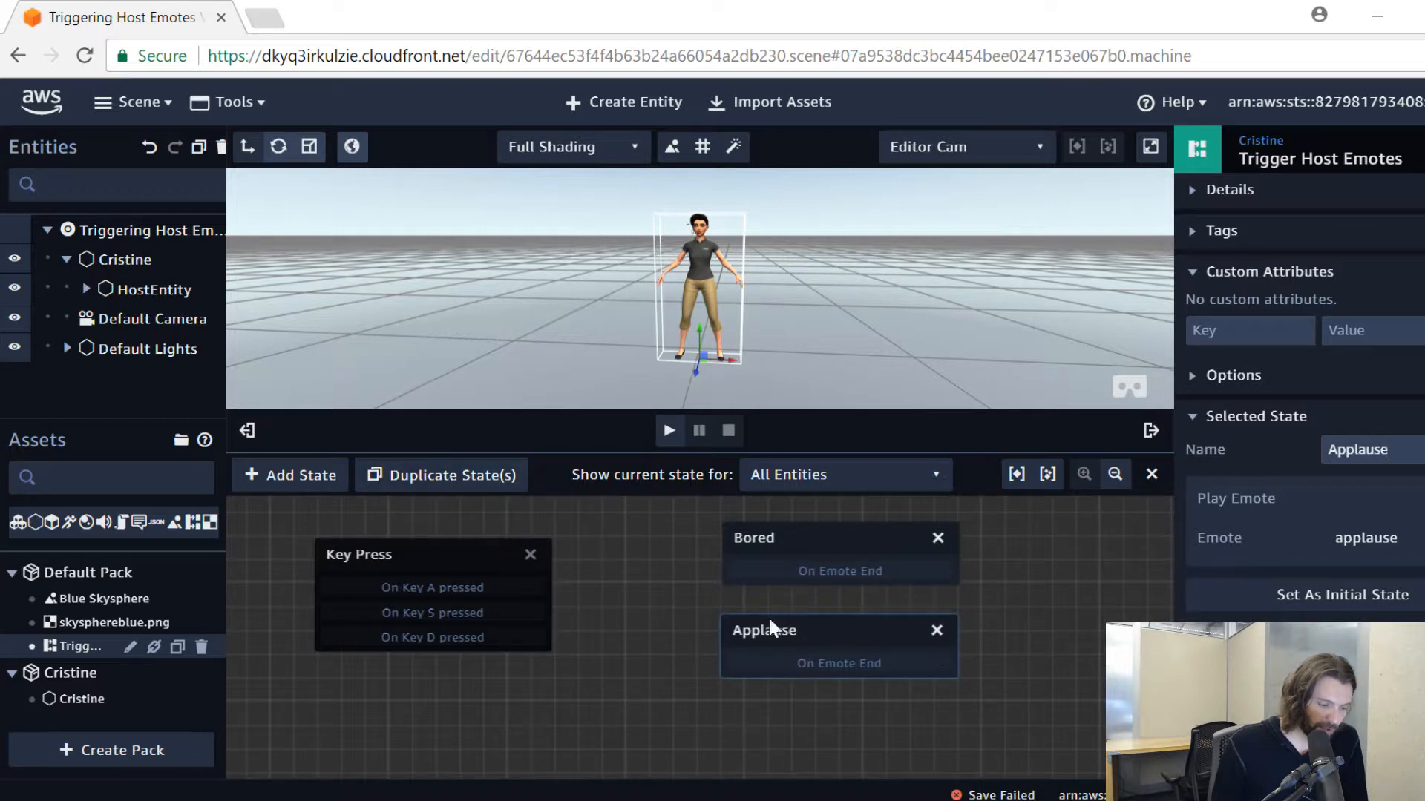
# Duplicate the Applause state, place the copy directly beneath it in the graph, and set its emote to cheer
pyautogui.click(438, 477)
pyautogui.moveTo(839, 649); pyautogui.dragTo(830, 719)
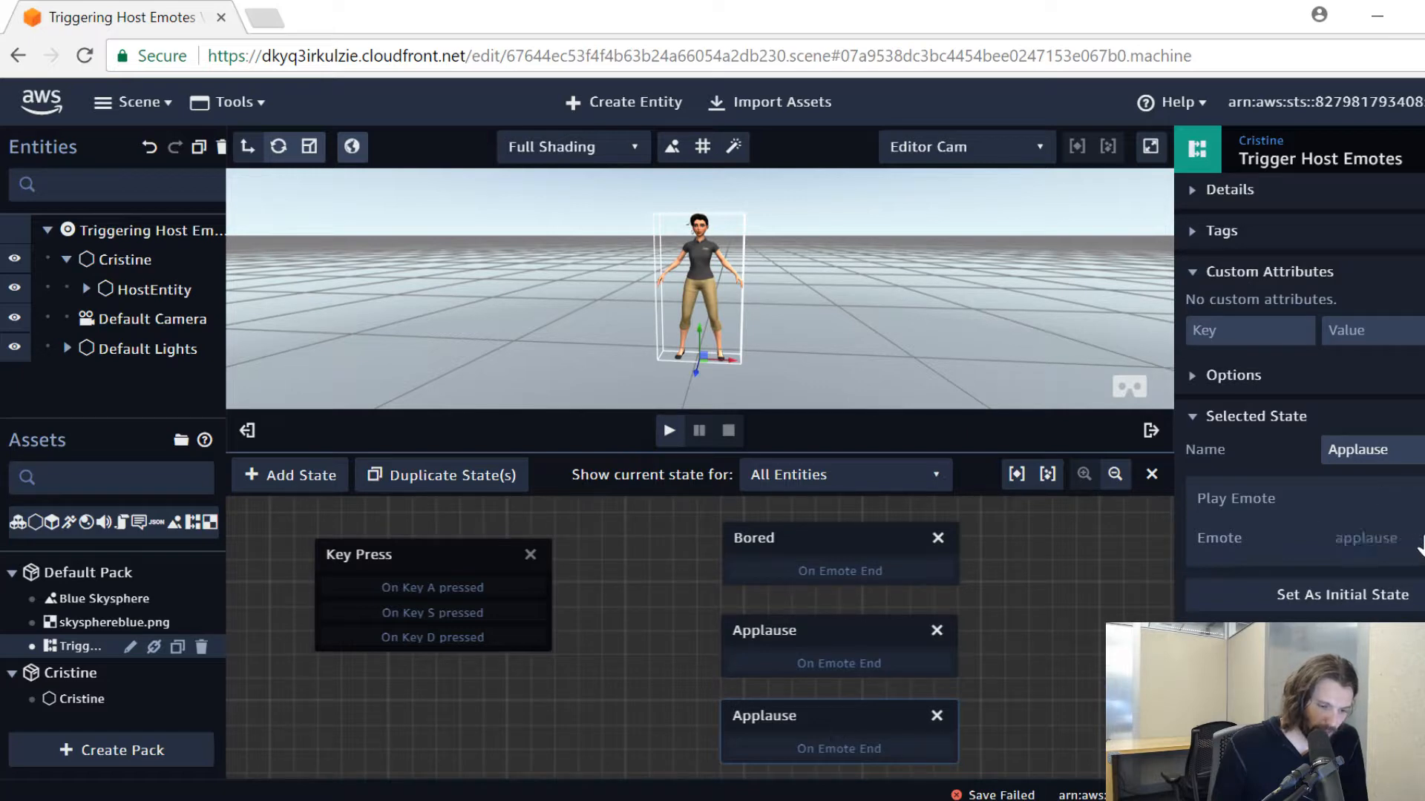
pyautogui.click(1399, 545)
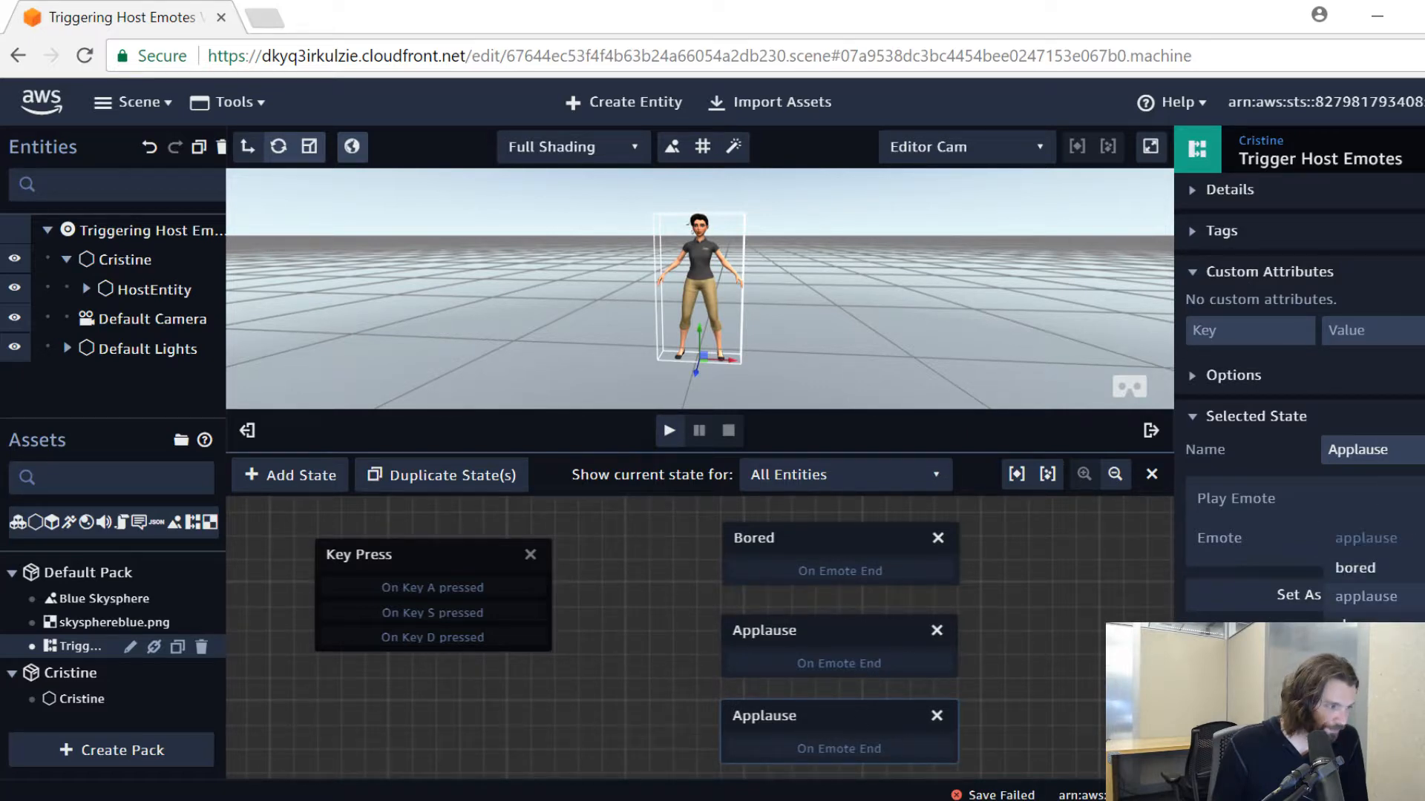
pyautogui.click(1346, 622)
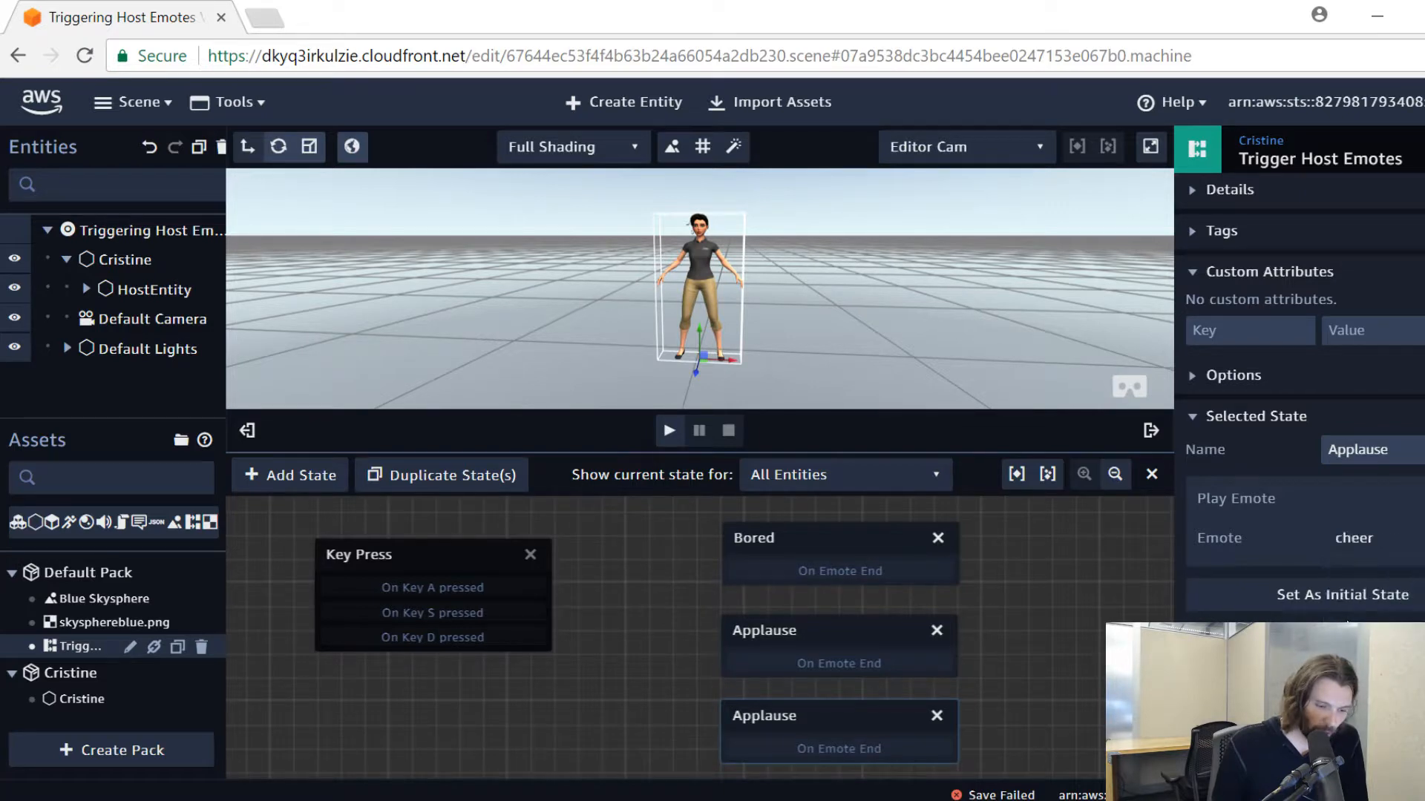
# Rename the cheer emote's state as Cheer and deselect it
pyautogui.doubleClick(1372, 449)
pyautogui.write('Cheer')
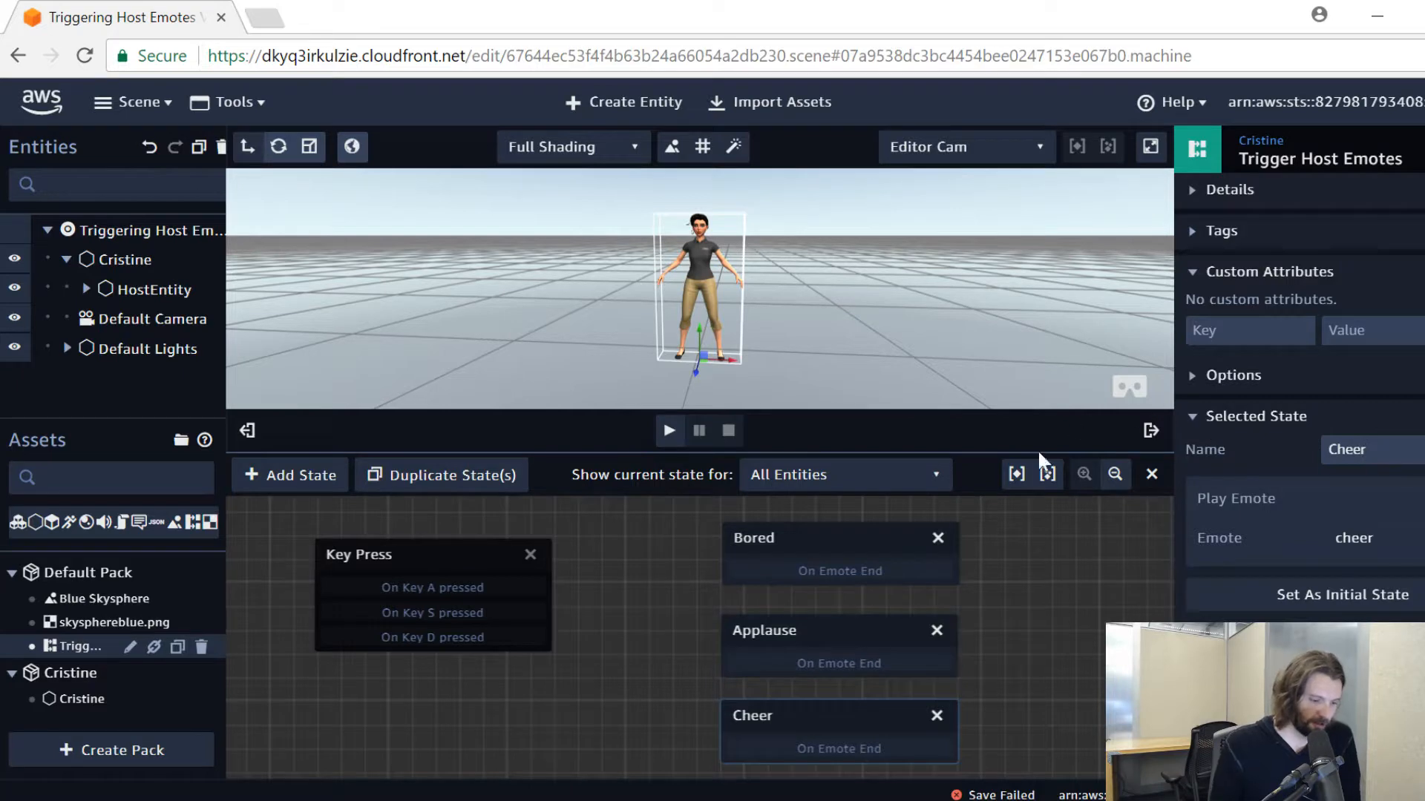
pyautogui.click(1057, 607)
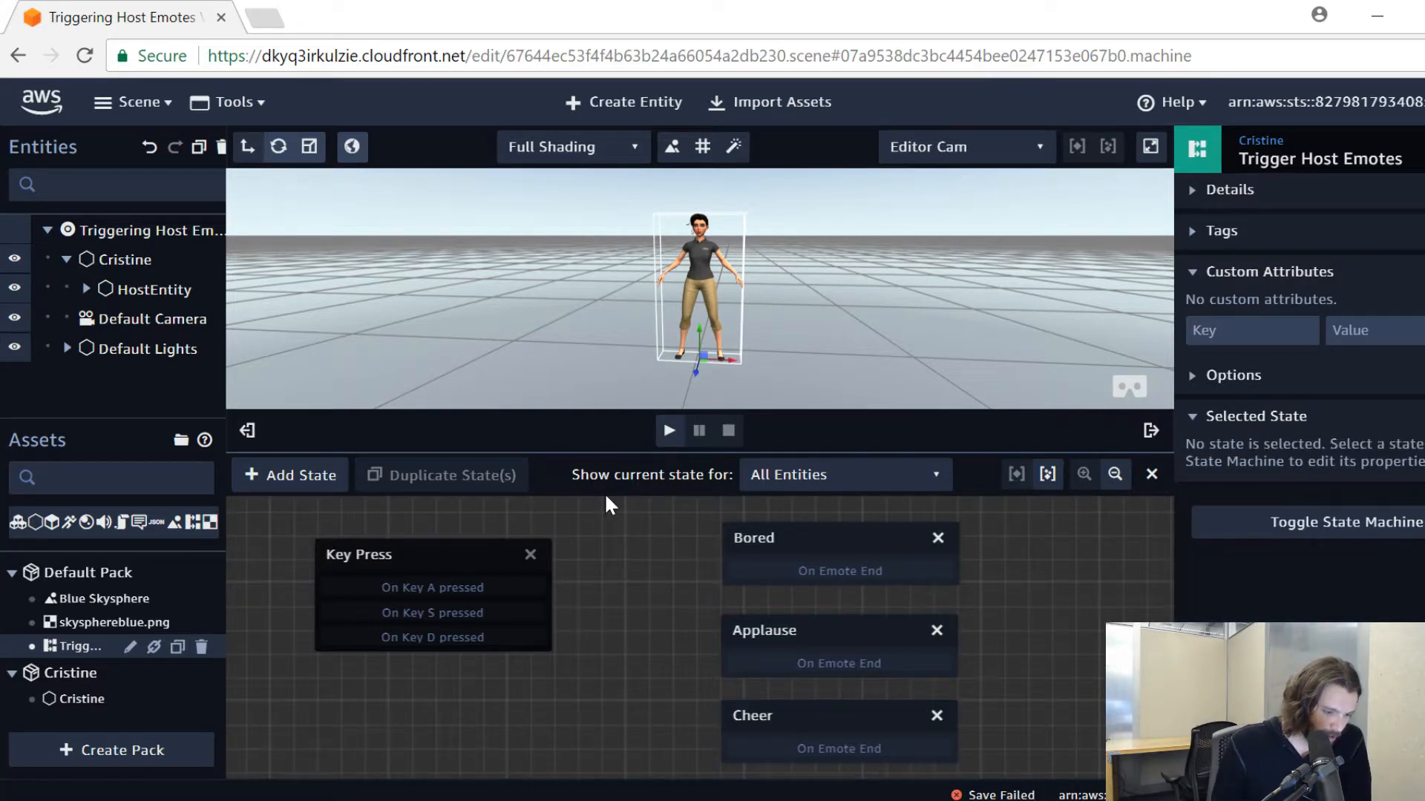
# Enlarge the state graph area and move the Key Press state closer to the three emote states, roughly centred on their height
pyautogui.moveTo(576, 452); pyautogui.dragTo(572, 352)
pyautogui.moveTo(451, 455); pyautogui.dragTo(503, 489)
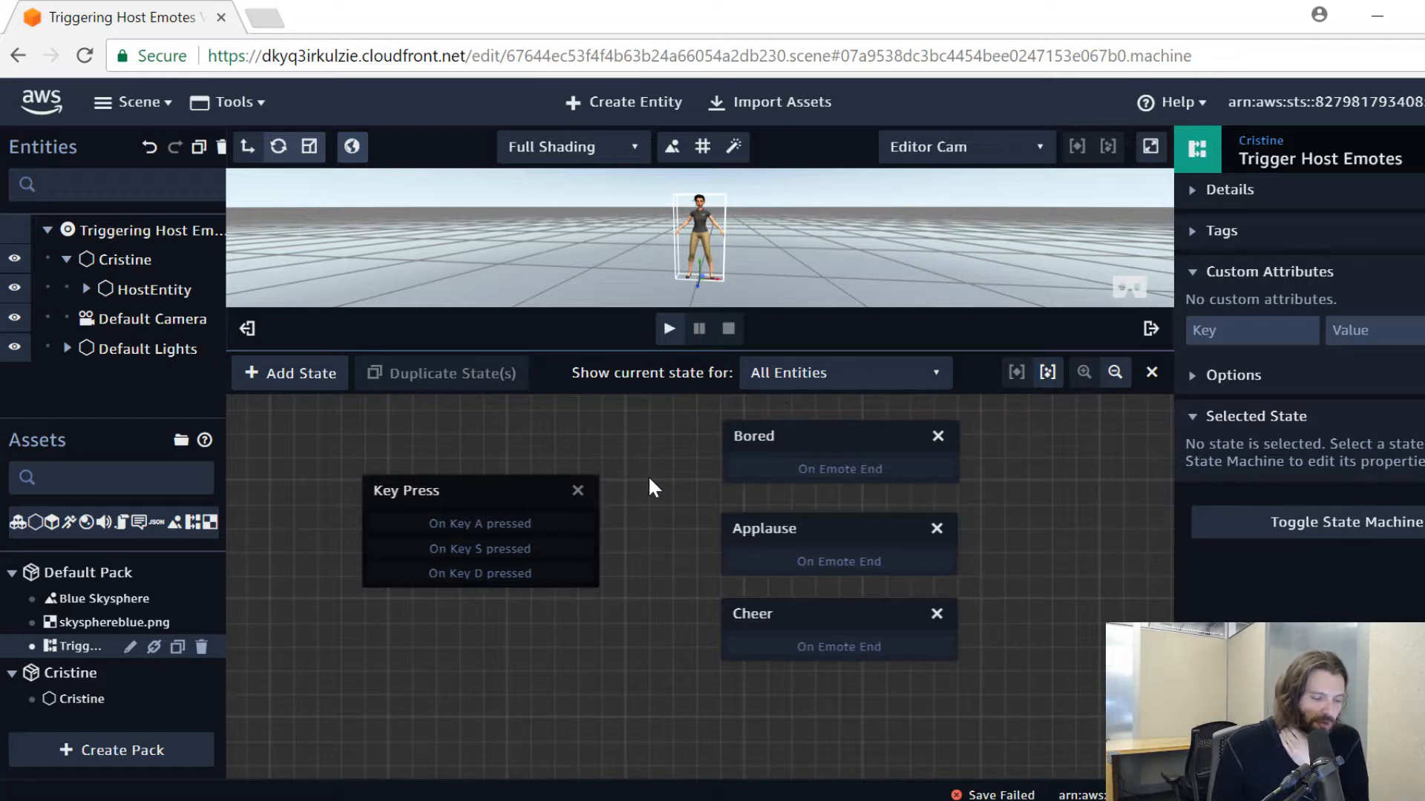
pyautogui.moveTo(542, 494); pyautogui.dragTo(530, 485)
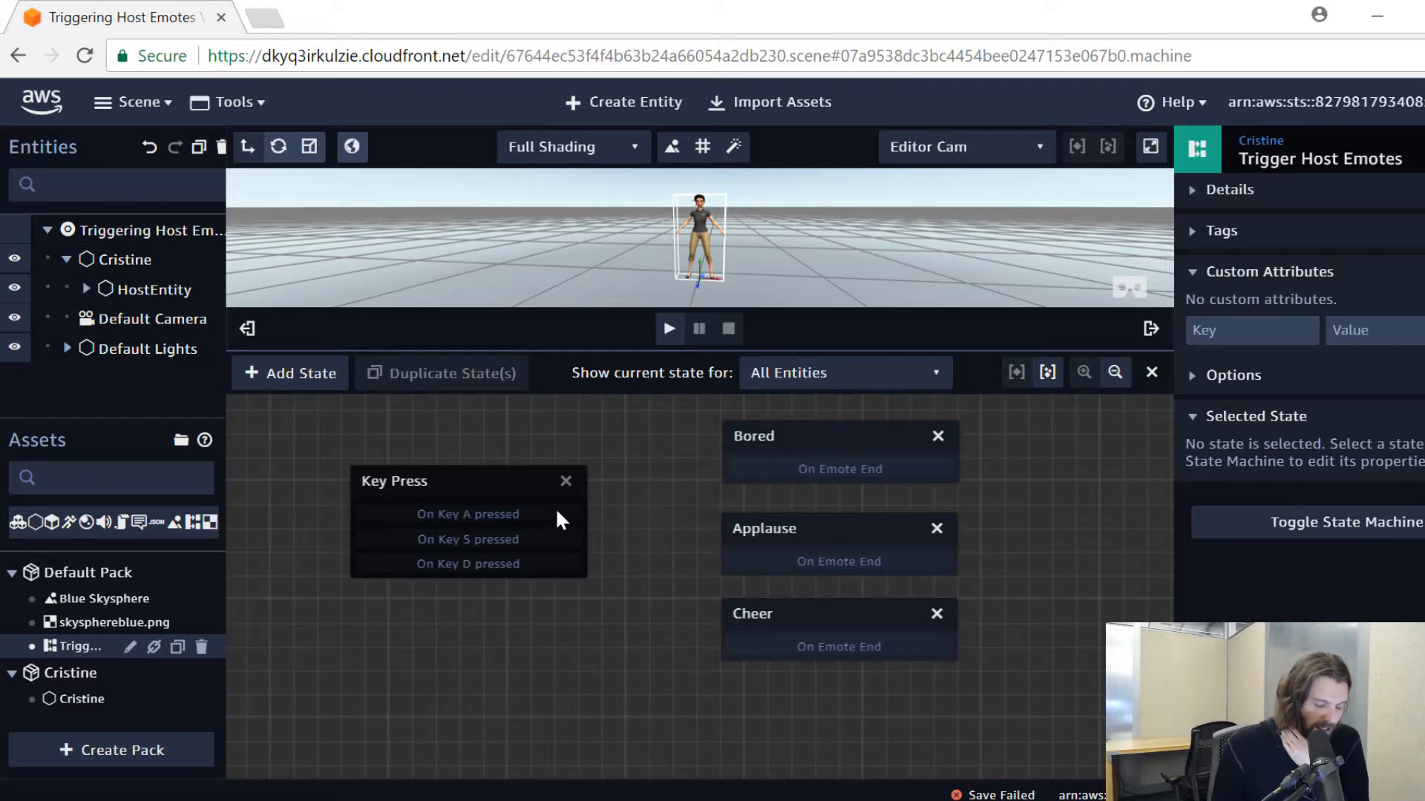
# Link the A, S and D key transitions to Bored, Applause and Cheer, and each On Emote End back to Key Press
pyautogui.moveTo(555, 508); pyautogui.dragTo(515, 496)
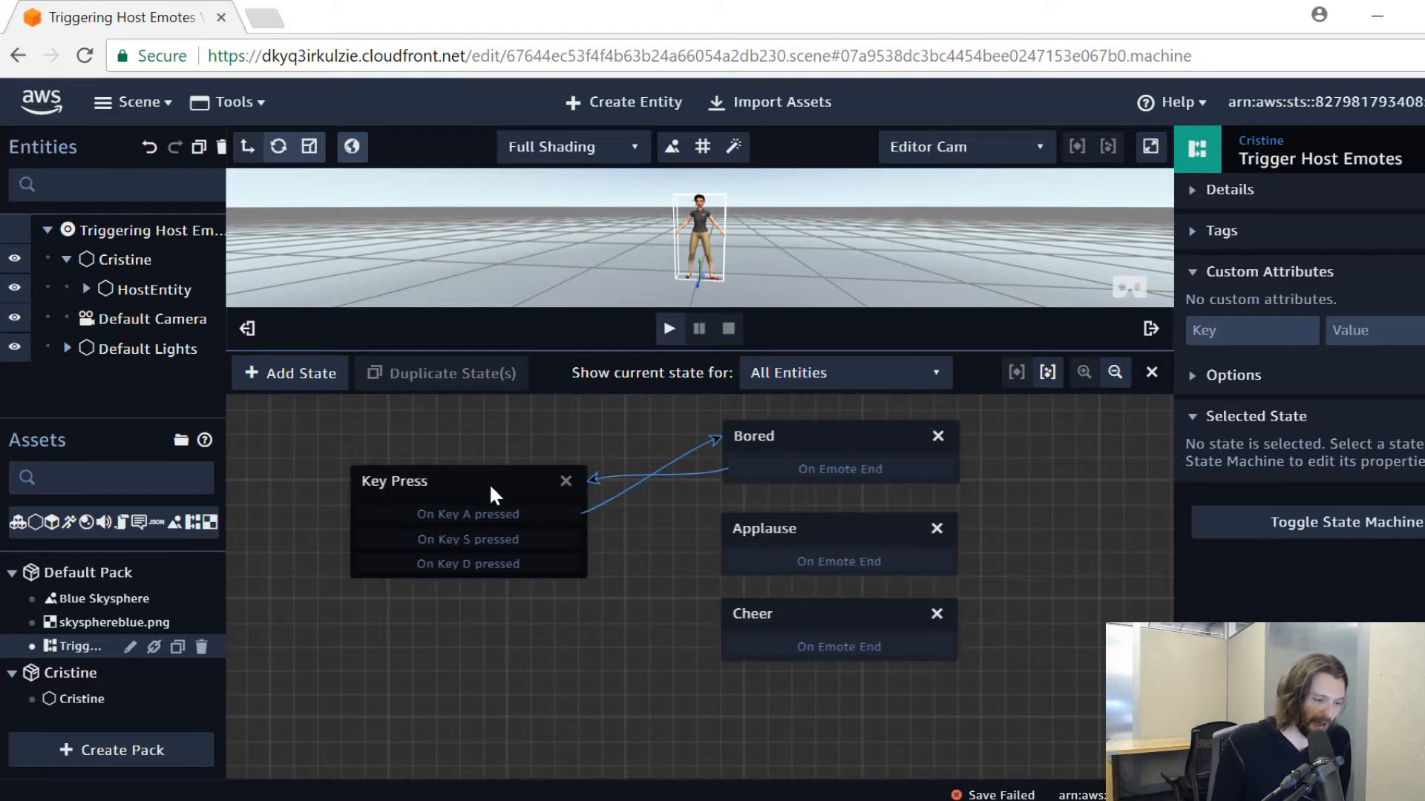
pyautogui.moveTo(560, 540)
pyautogui.mouseDown()
pyautogui.moveTo(661, 530)
pyautogui.moveTo(776, 553)
pyautogui.moveTo(620, 551)
pyautogui.moveTo(564, 522)
pyautogui.moveTo(570, 537)
pyautogui.mouseUp()
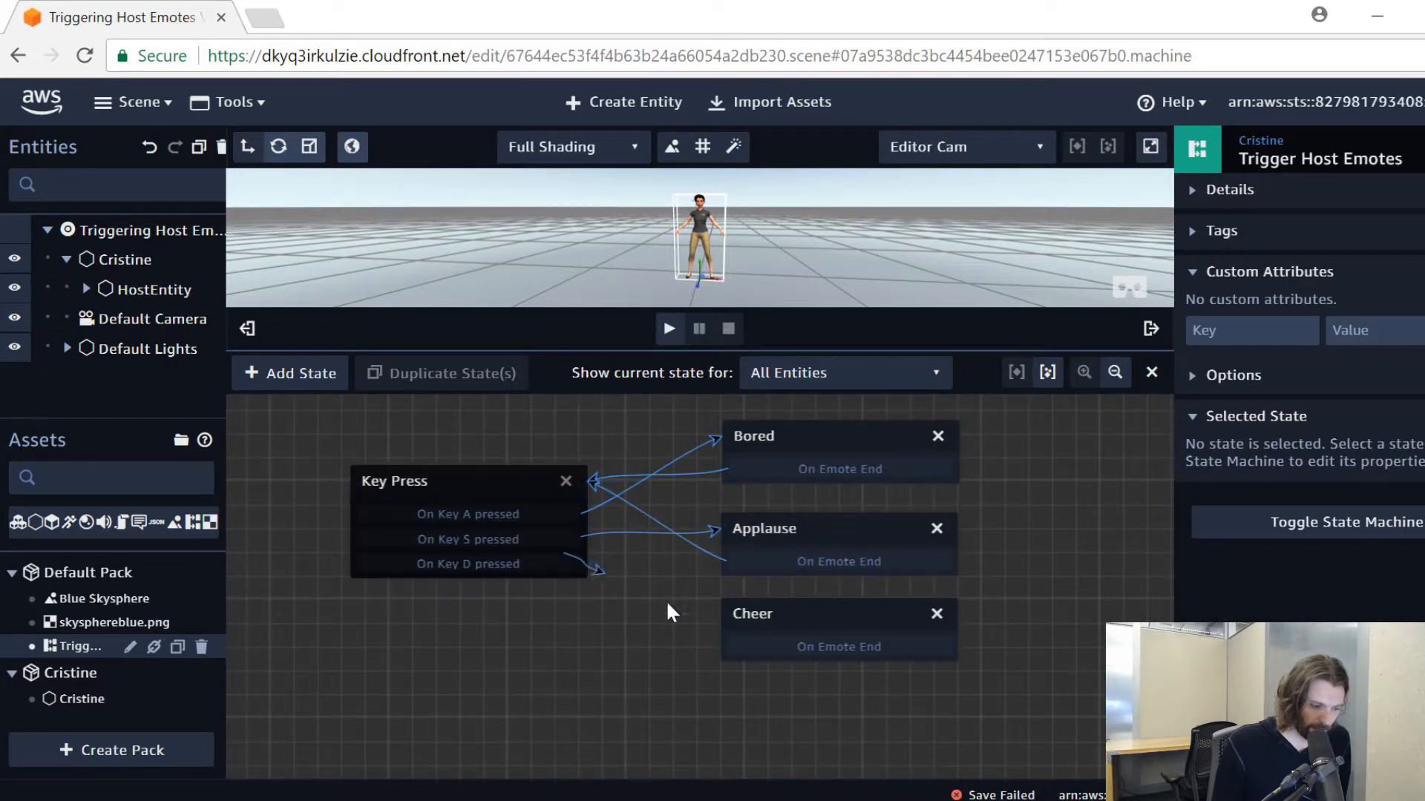
pyautogui.moveTo(569, 563)
pyautogui.mouseDown()
pyautogui.moveTo(620, 586)
pyautogui.moveTo(537, 564)
pyautogui.moveTo(572, 593)
pyautogui.moveTo(661, 603)
pyautogui.moveTo(781, 650)
pyautogui.moveTo(534, 583)
pyautogui.moveTo(518, 564)
pyautogui.moveTo(467, 566)
pyautogui.mouseUp()
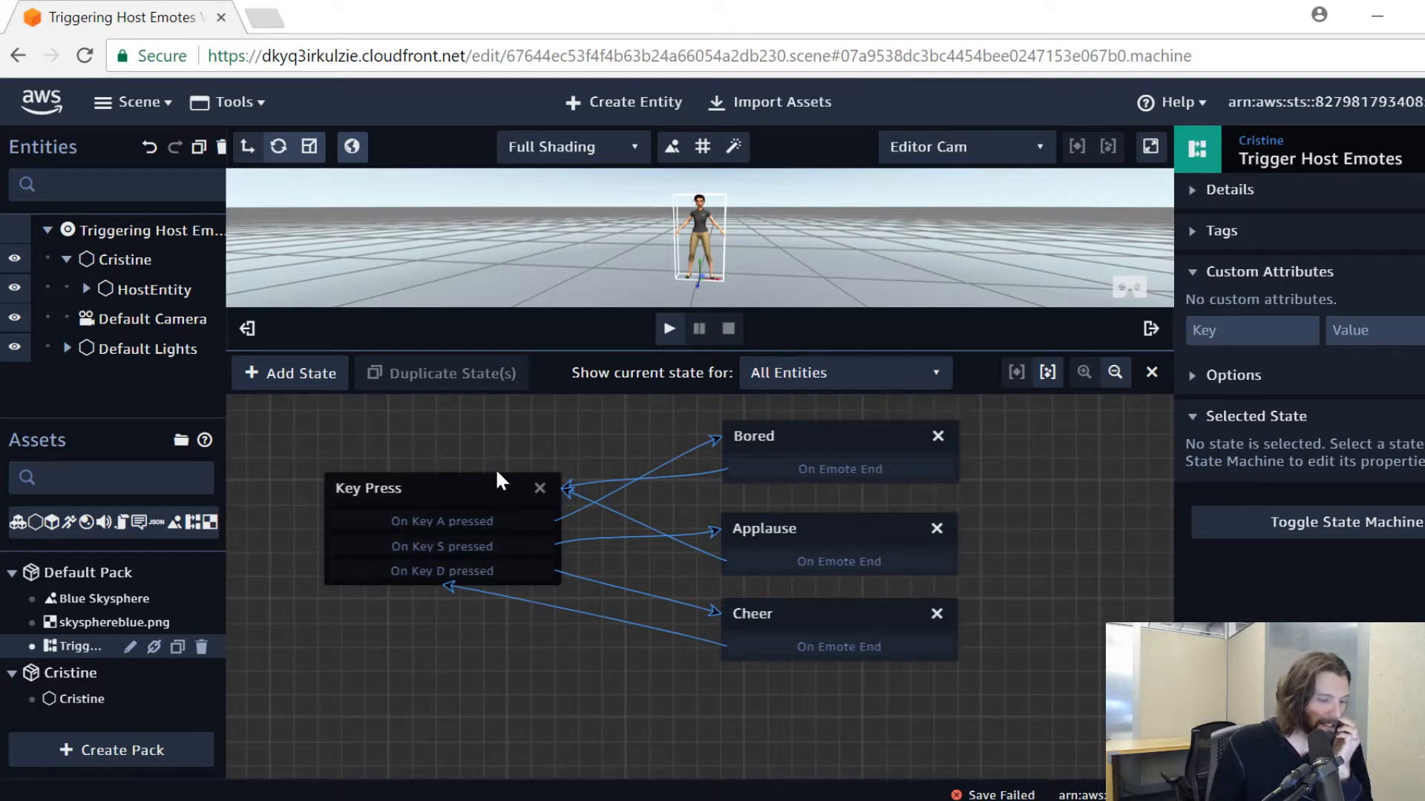
pyautogui.moveTo(416, 486)
pyautogui.mouseDown()
pyautogui.moveTo(431, 506)
pyautogui.moveTo(422, 496)
pyautogui.mouseUp()
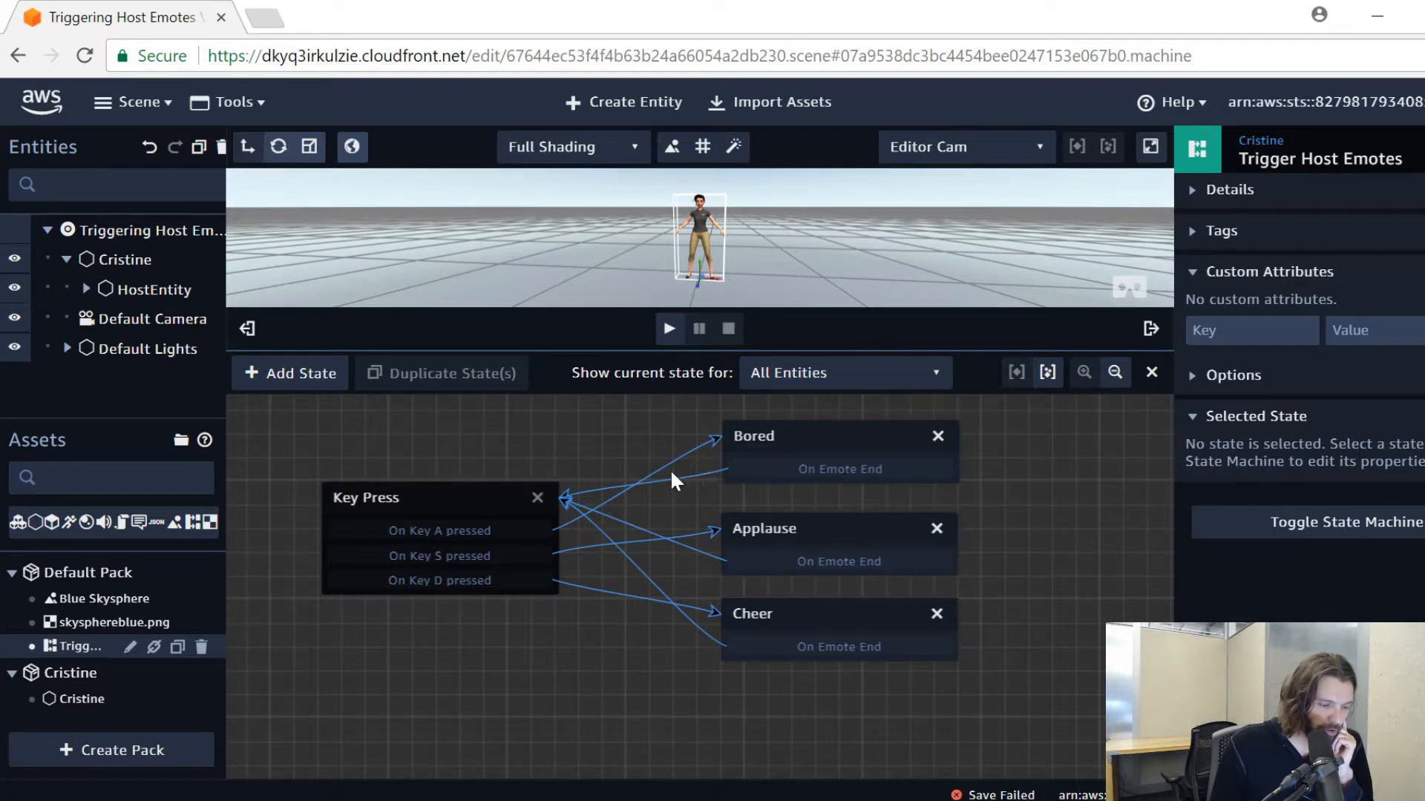
# Rename the Key Press state as "Waiting for key press" and shift it slightly away from the emote states
pyautogui.click(435, 511)
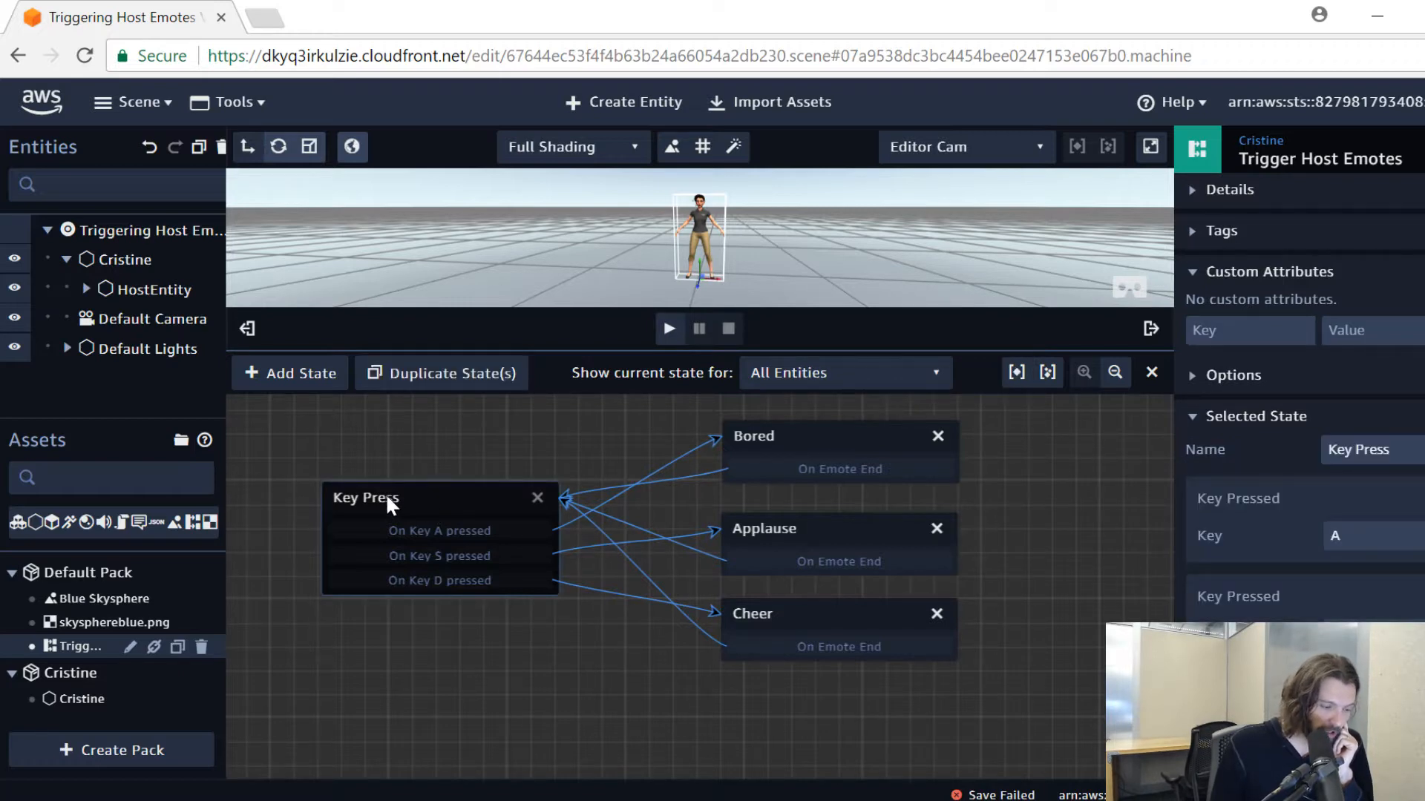
pyautogui.moveTo(1398, 450); pyautogui.dragTo(1070, 404)
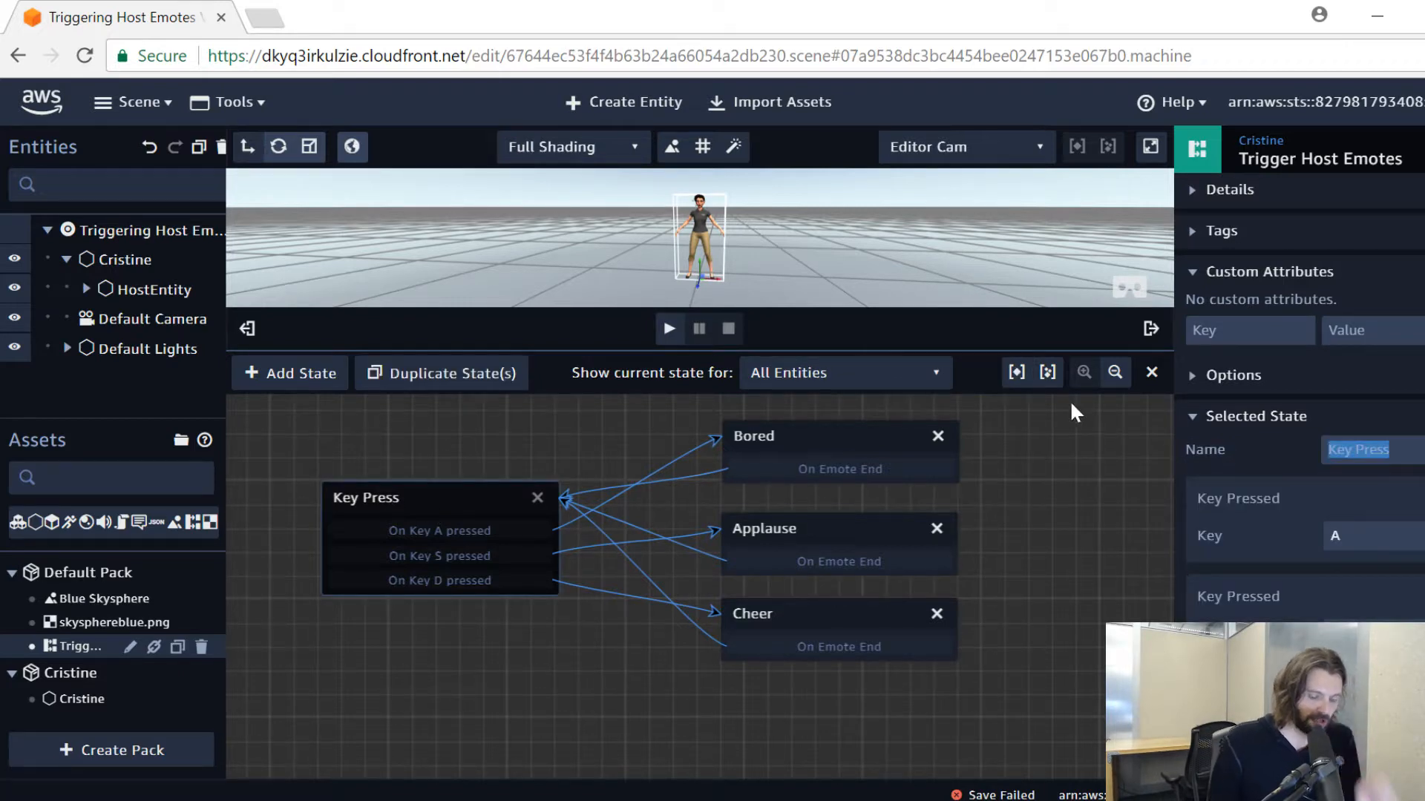
pyautogui.write('Wajti')
pyautogui.press('BackSpace')
pyautogui.press('BackSpace')
pyautogui.press('BackSpace')
pyautogui.write('itin')
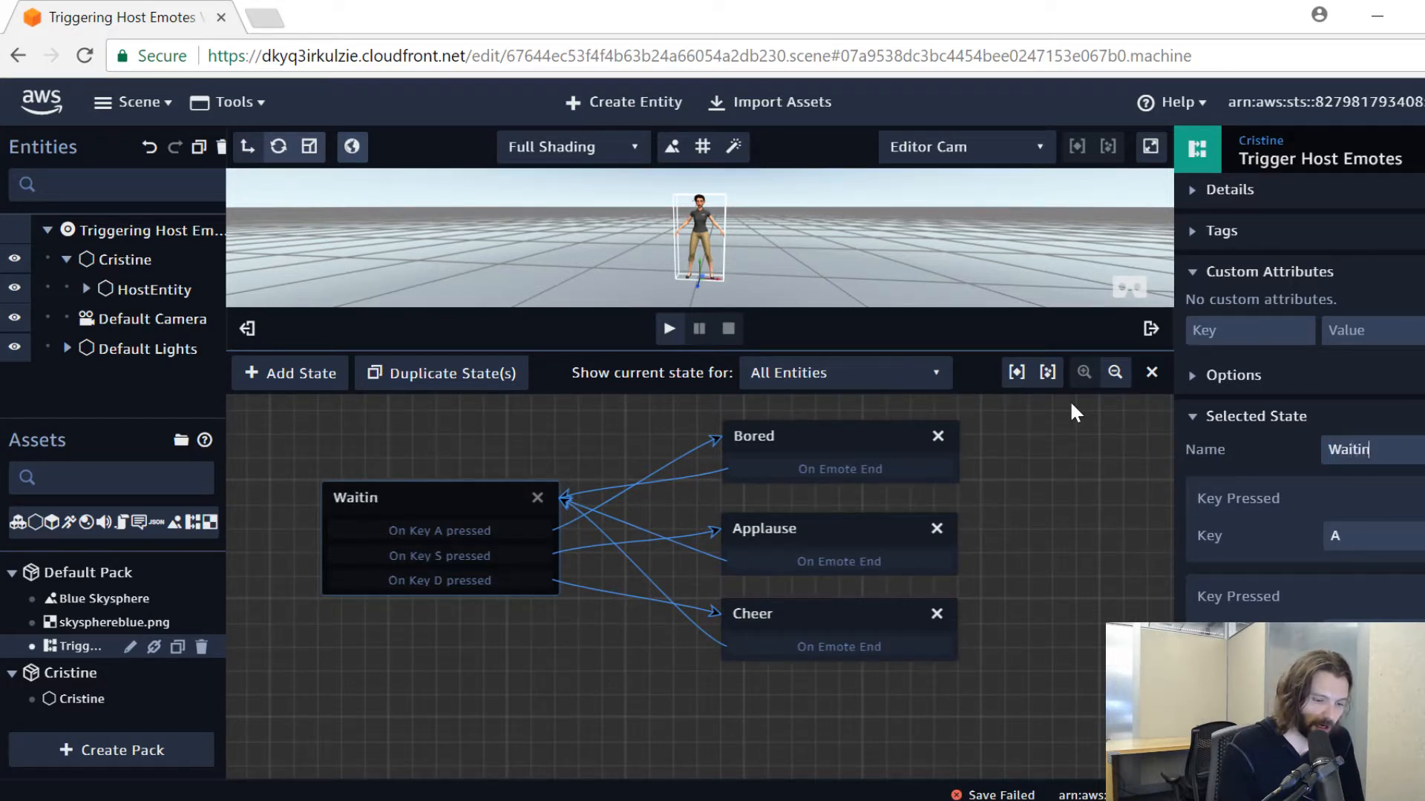
pyautogui.write('g for key p')
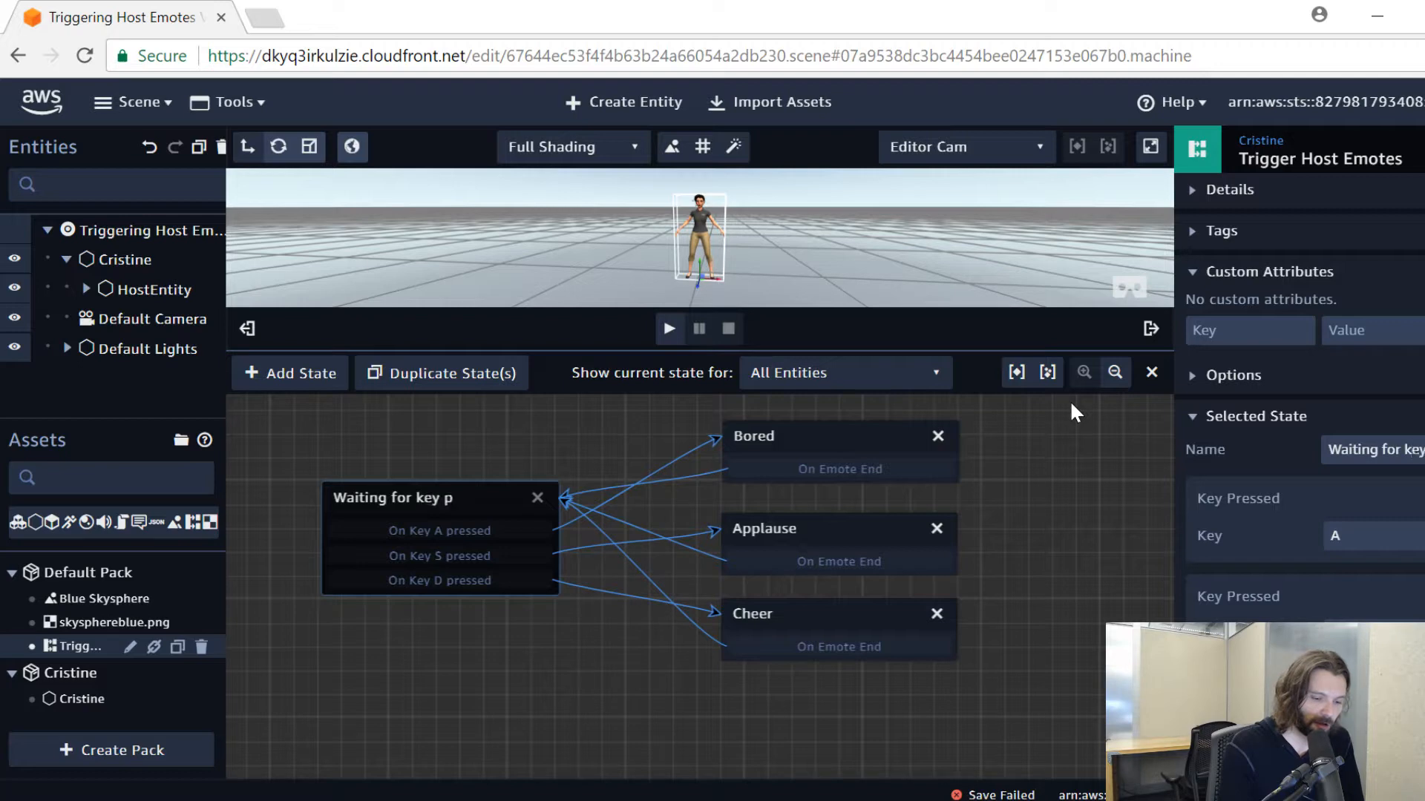
pyautogui.write('ress')
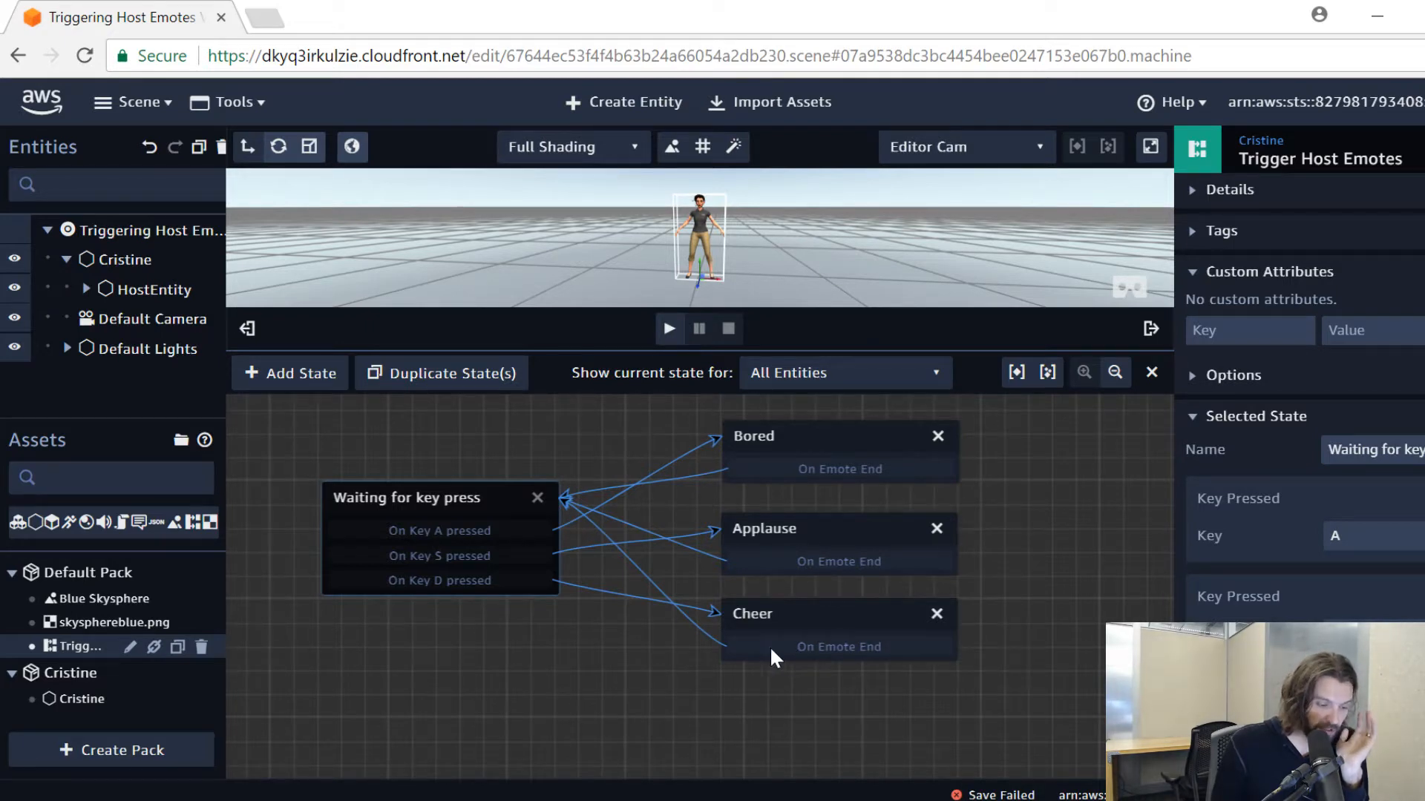
pyautogui.moveTo(442, 494); pyautogui.dragTo(423, 496)
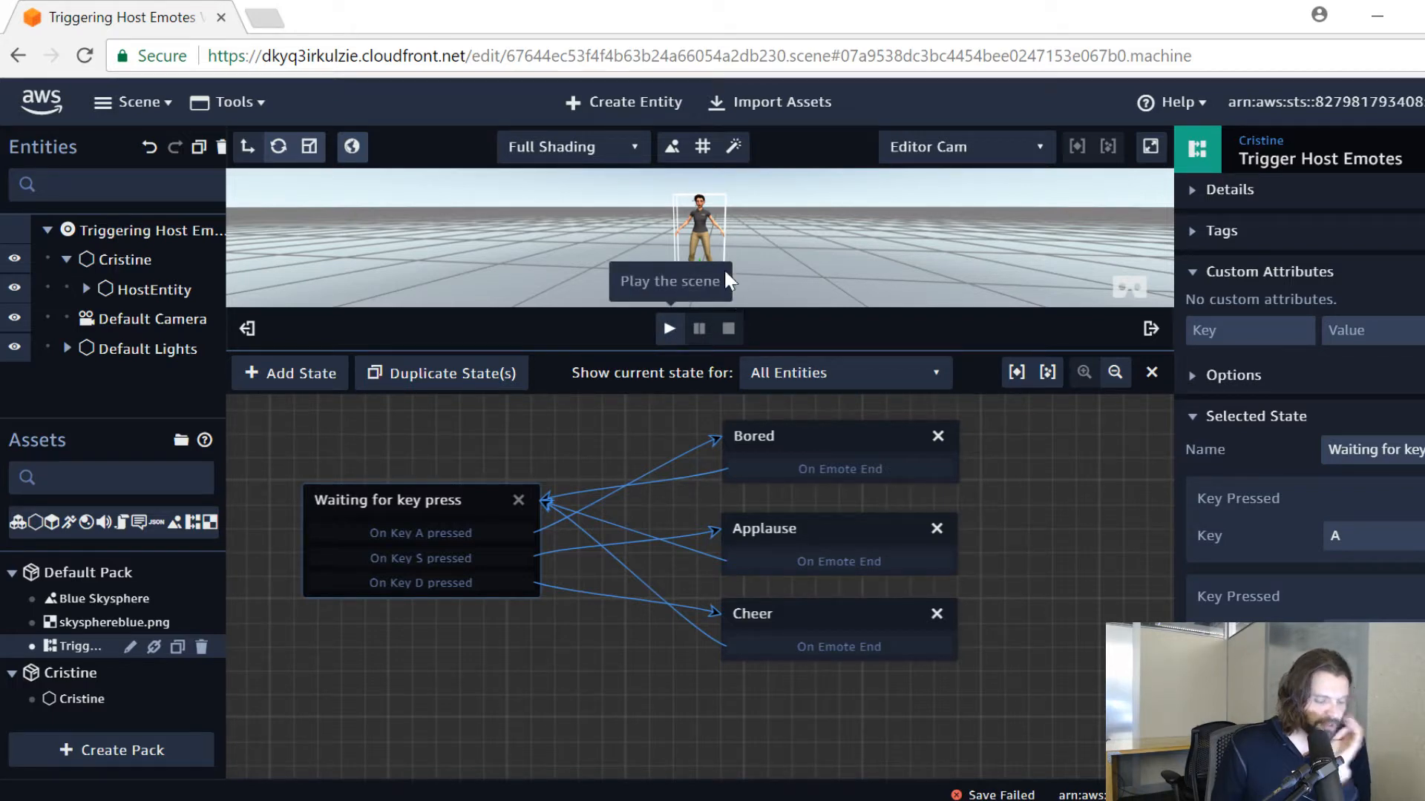
# Play the scene and trigger the host's bored, applause and cheer emotes with the A, S and D keys
pyautogui.click(668, 329)
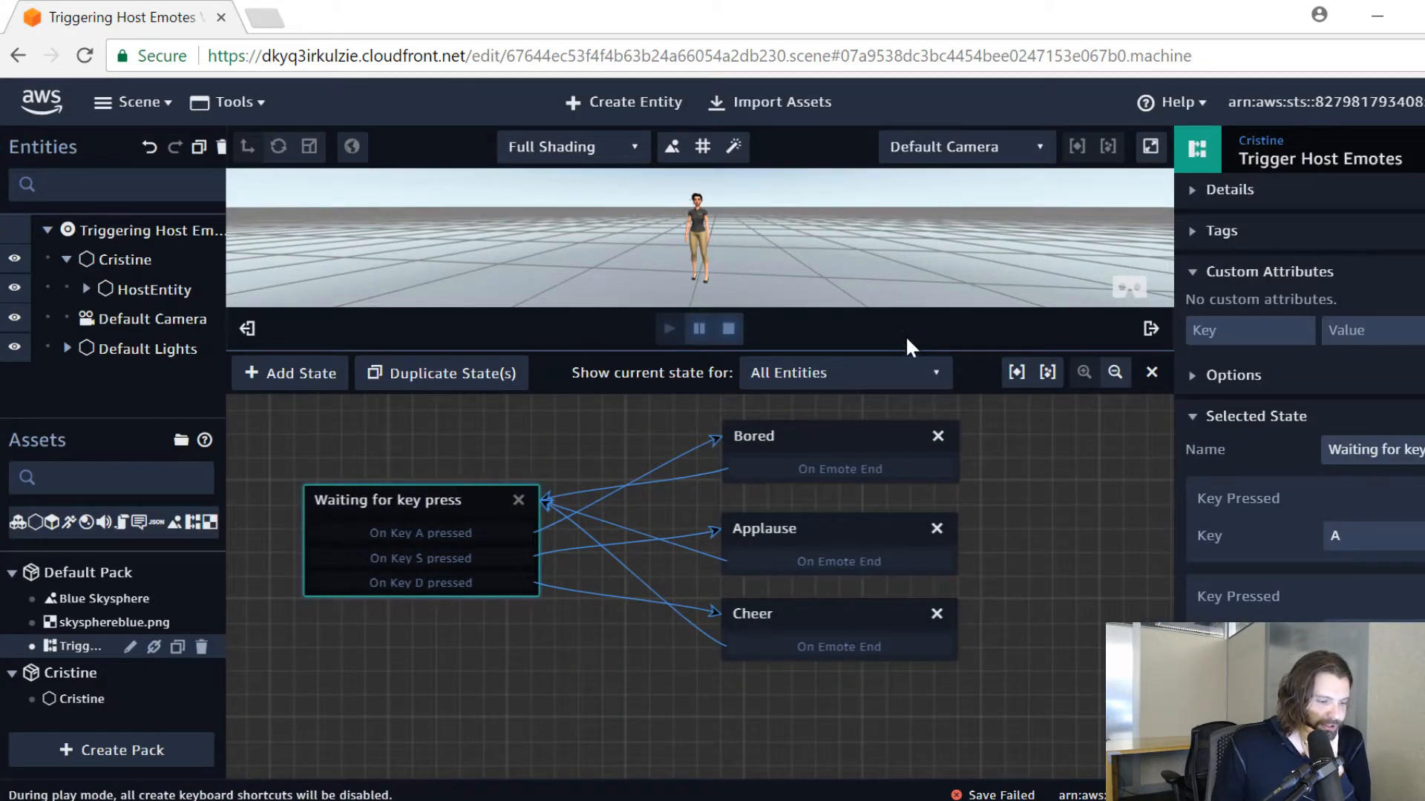
pyautogui.moveTo(958, 348); pyautogui.dragTo(954, 443)
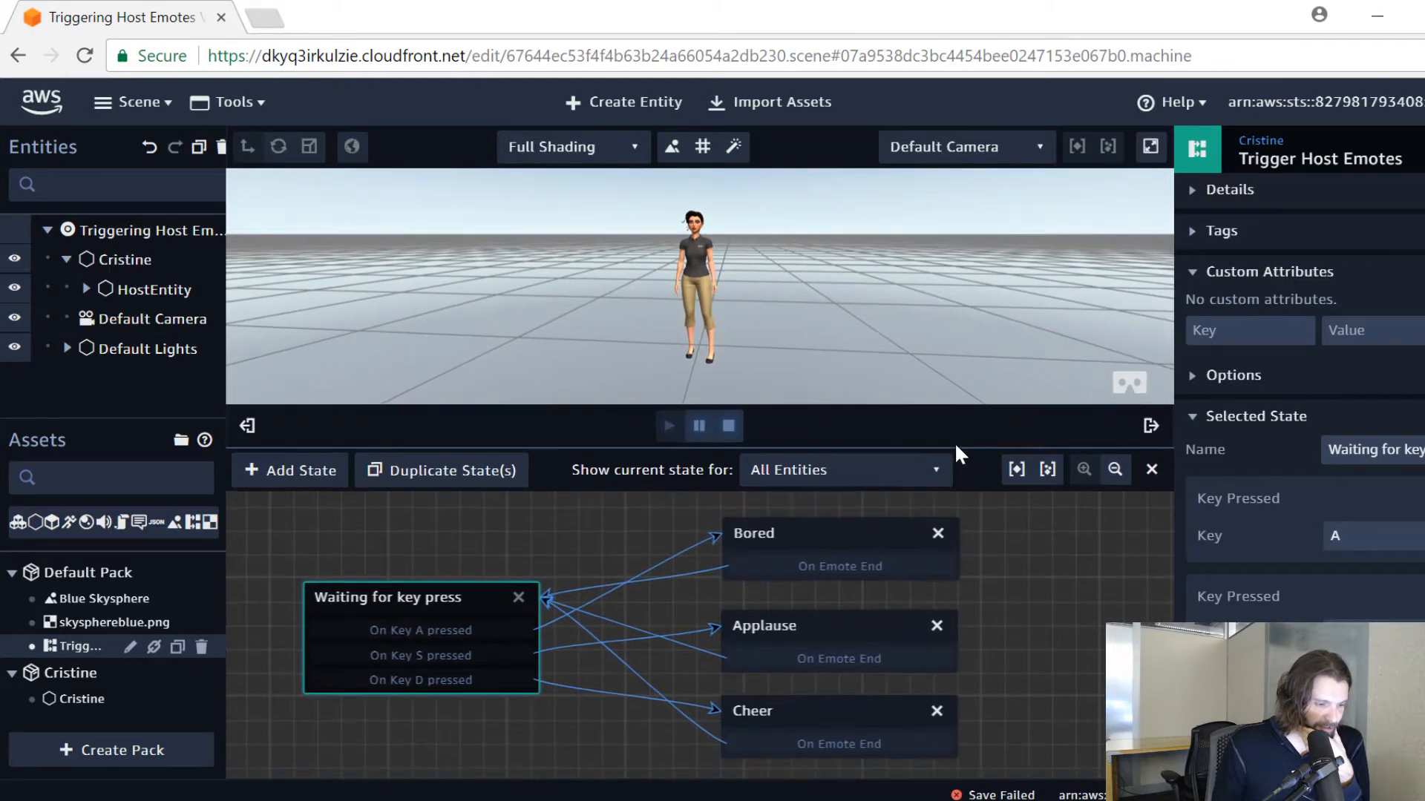
pyautogui.scroll(3, 729, 265)
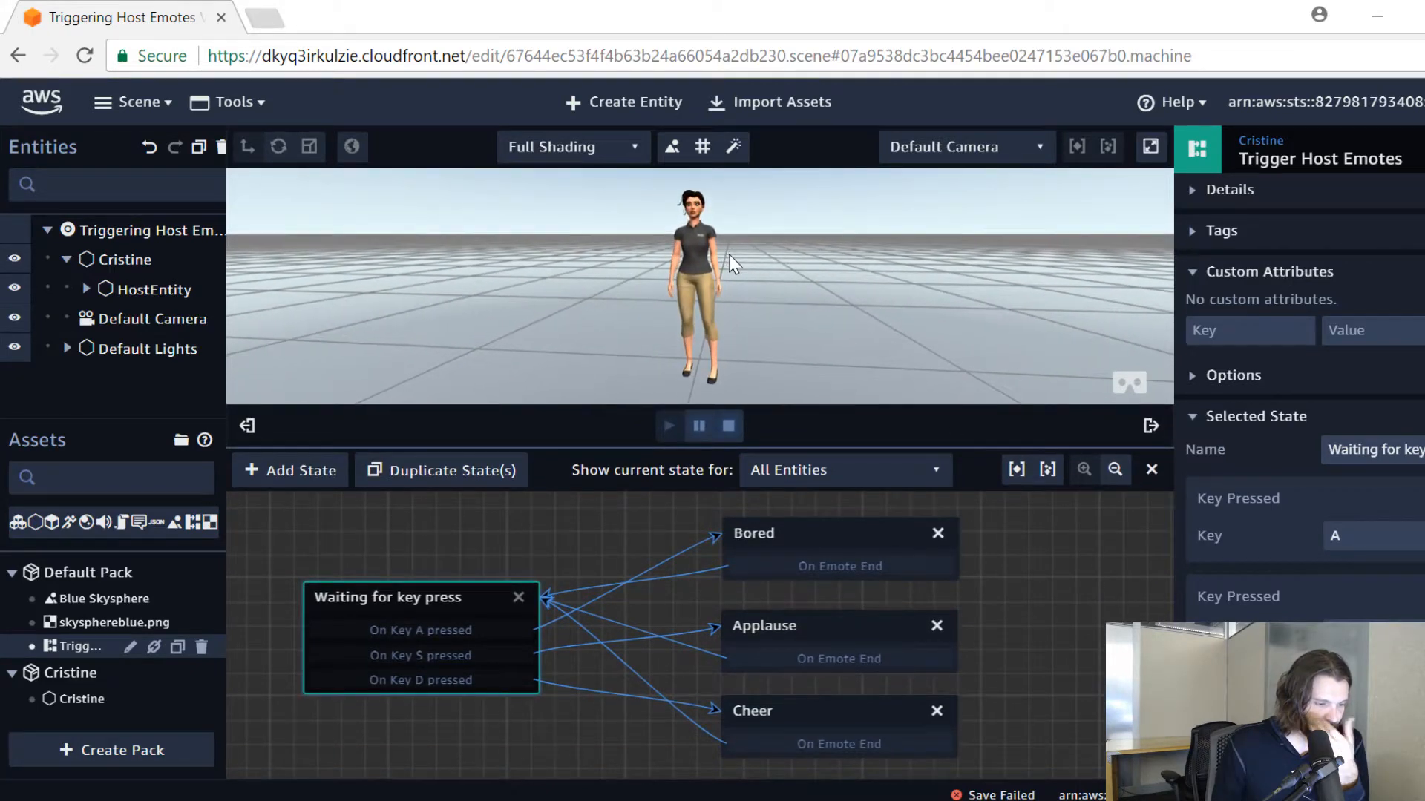
pyautogui.moveTo(822, 269)
pyautogui.mouseDown(button='middle')
pyautogui.moveTo(817, 309)
pyautogui.moveTo(822, 295)
pyautogui.mouseUp(button='middle')
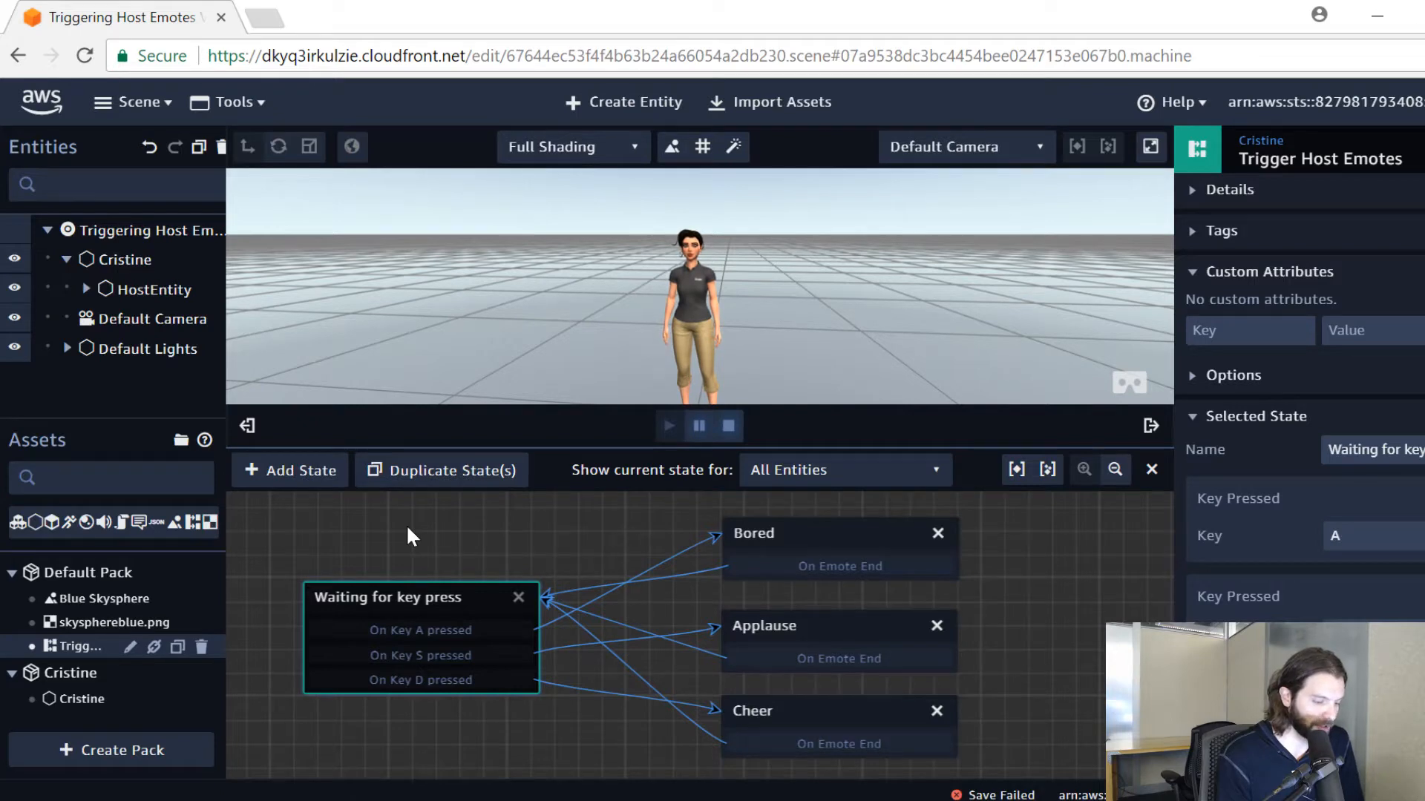
pyautogui.press('a')
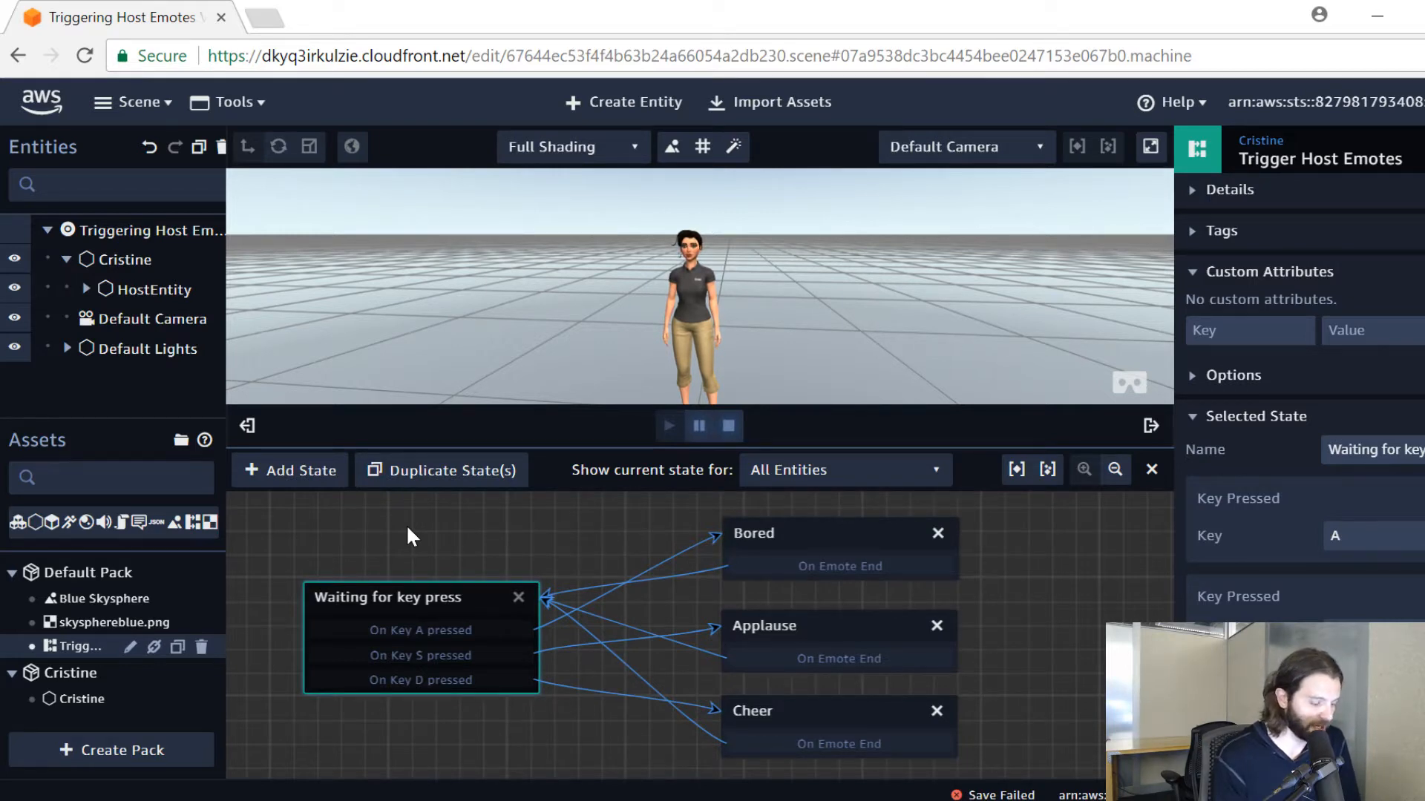
pyautogui.press('s')
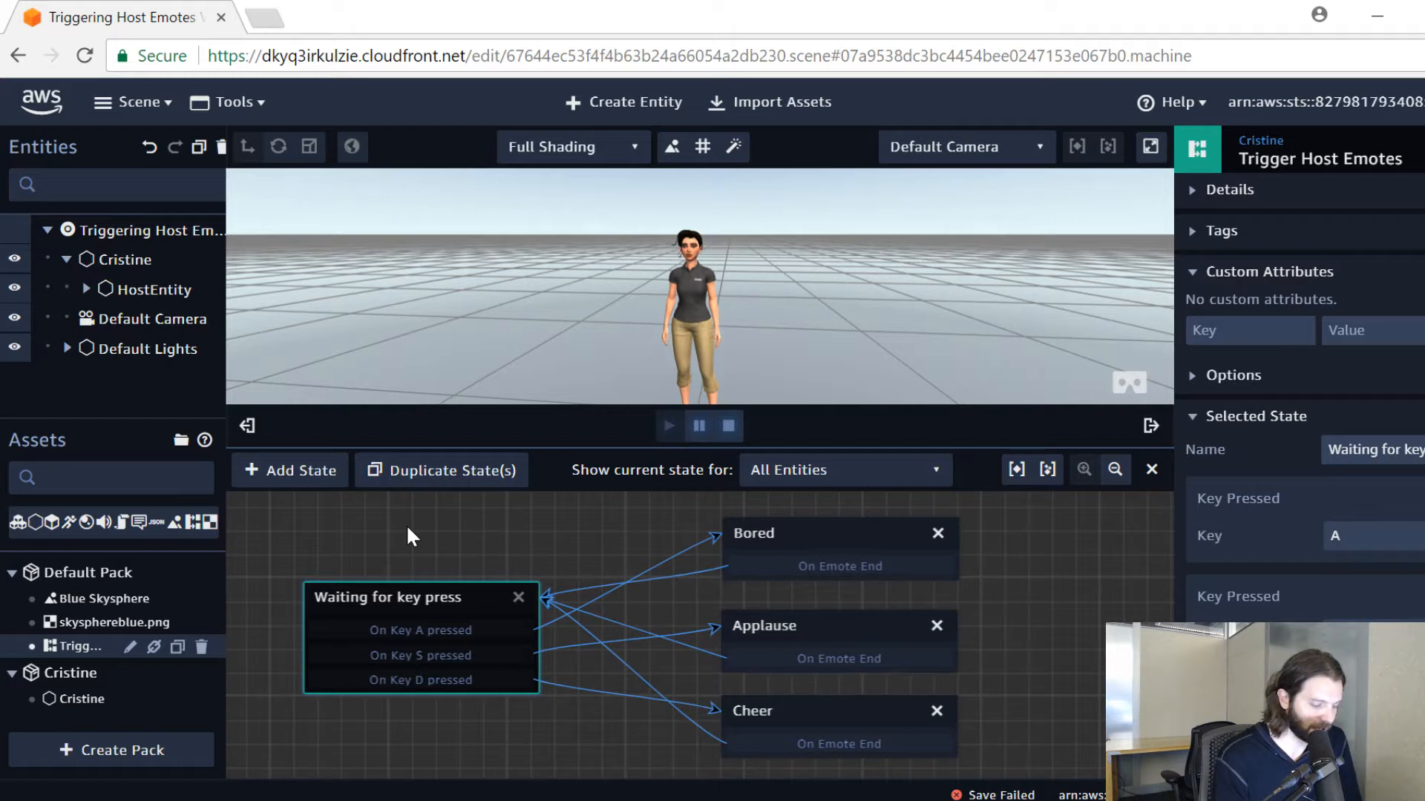
pyautogui.press('d')
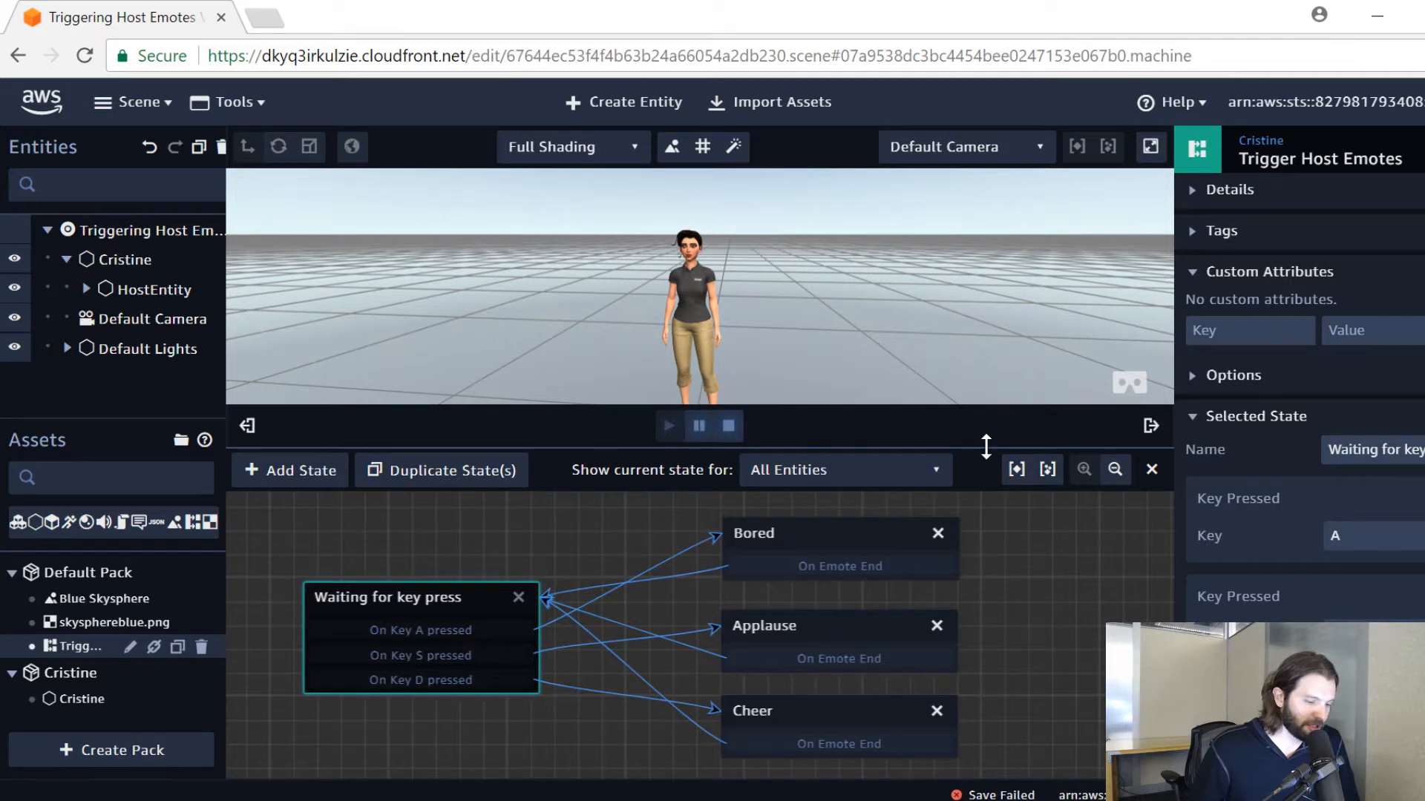
# Shift the "Waiting for key press" state slightly upward in the graph and close the state graph to view the whole host
pyautogui.moveTo(986, 446); pyautogui.dragTo(985, 452)
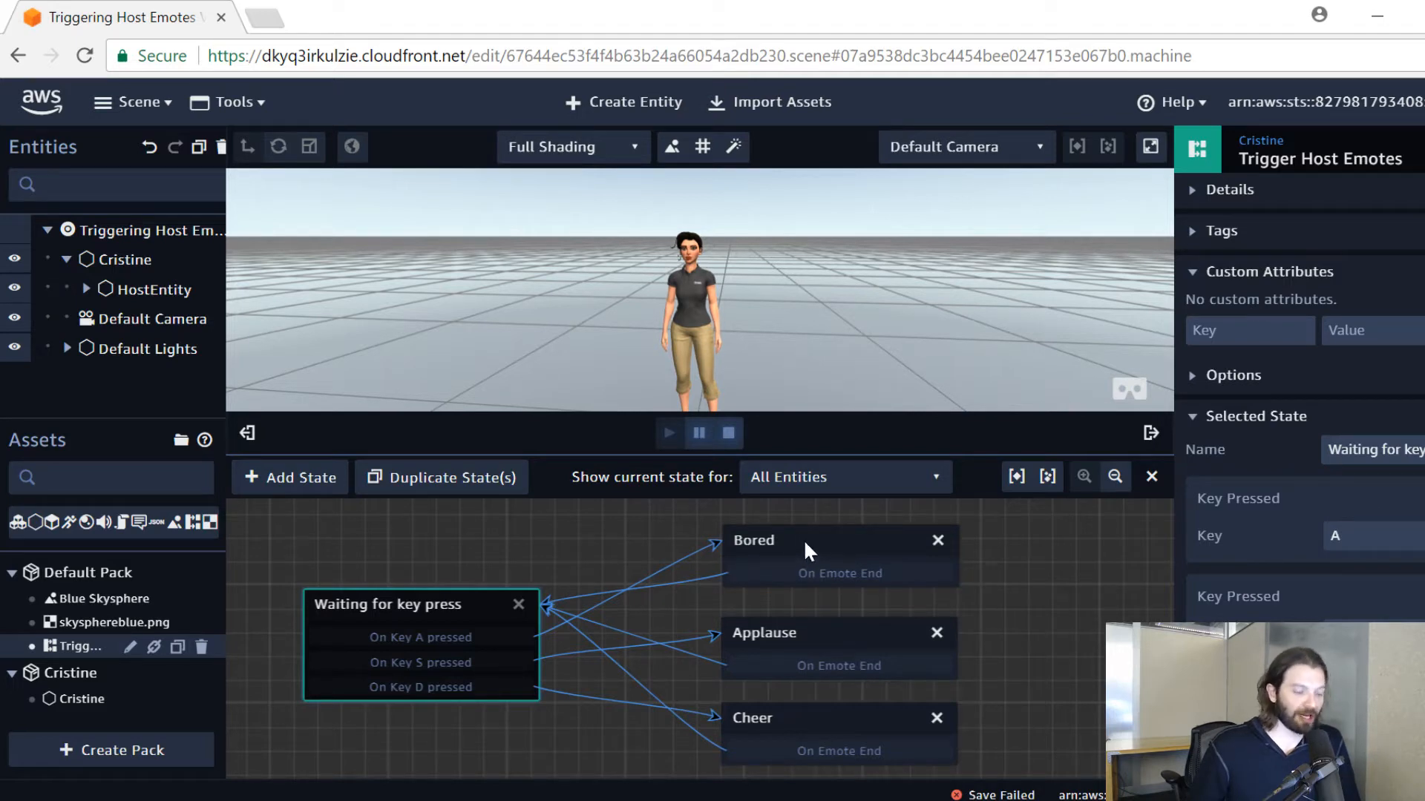
pyautogui.moveTo(475, 596)
pyautogui.mouseDown()
pyautogui.moveTo(473, 562)
pyautogui.moveTo(448, 576)
pyautogui.moveTo(462, 578)
pyautogui.mouseUp()
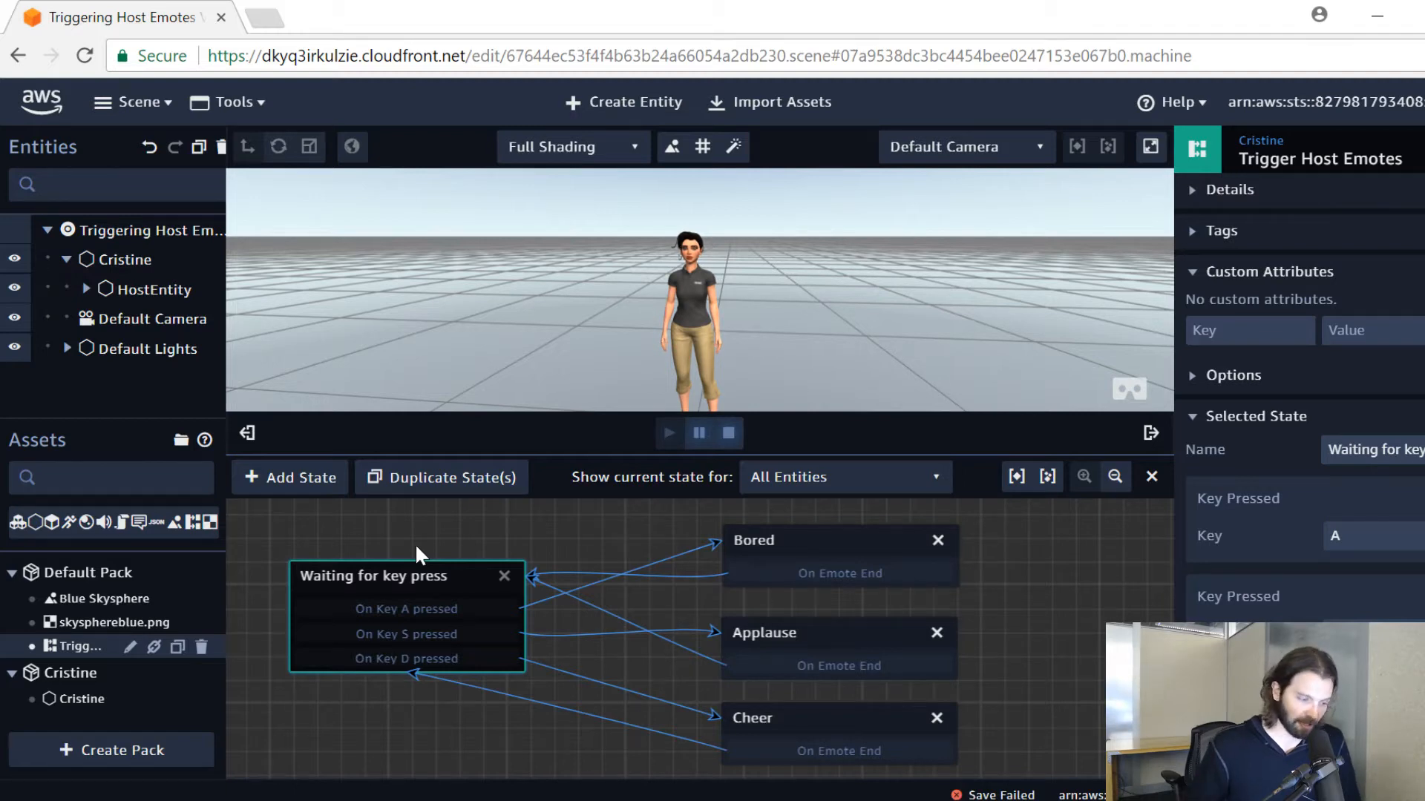
pyautogui.click(1154, 474)
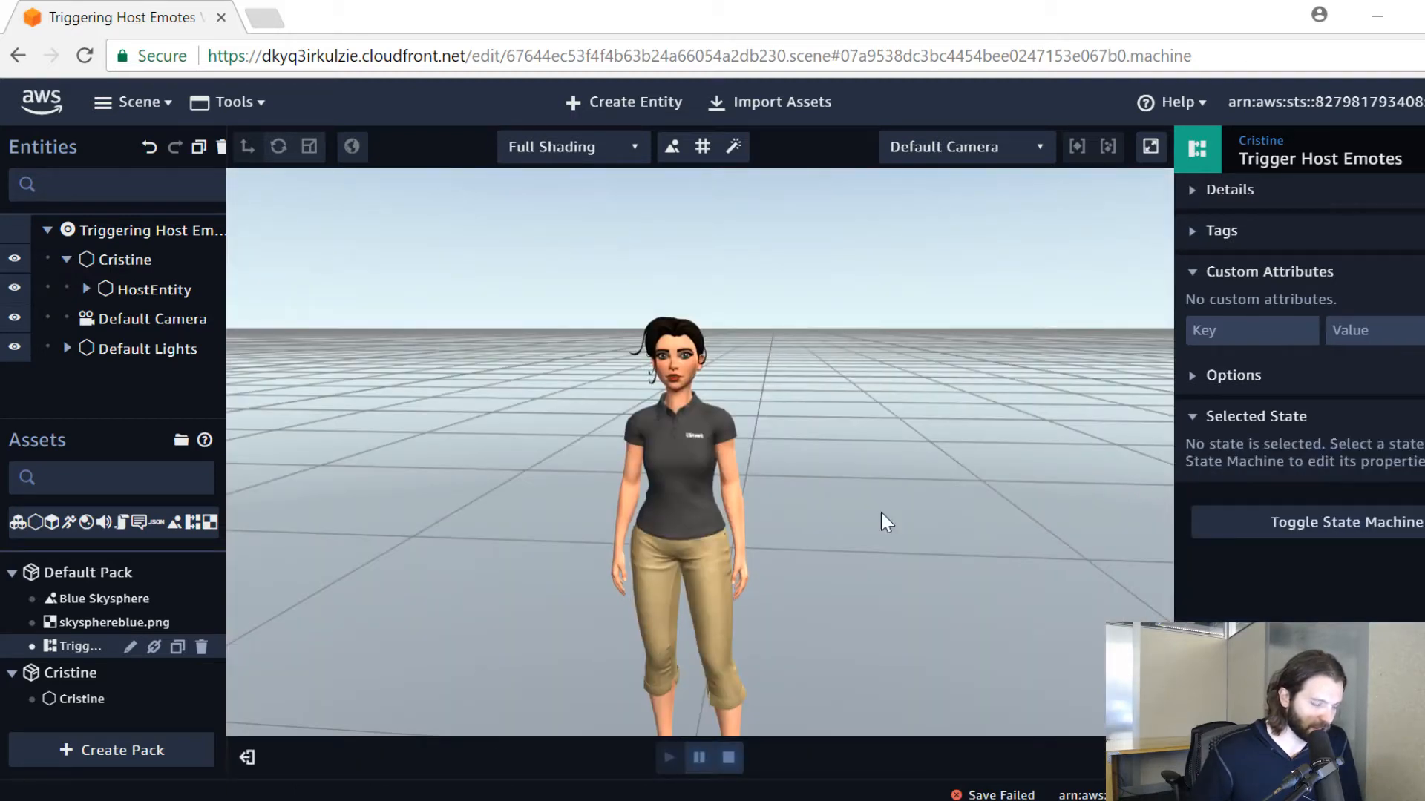
pyautogui.moveTo(903, 517); pyautogui.dragTo(852, 443, button='middle')
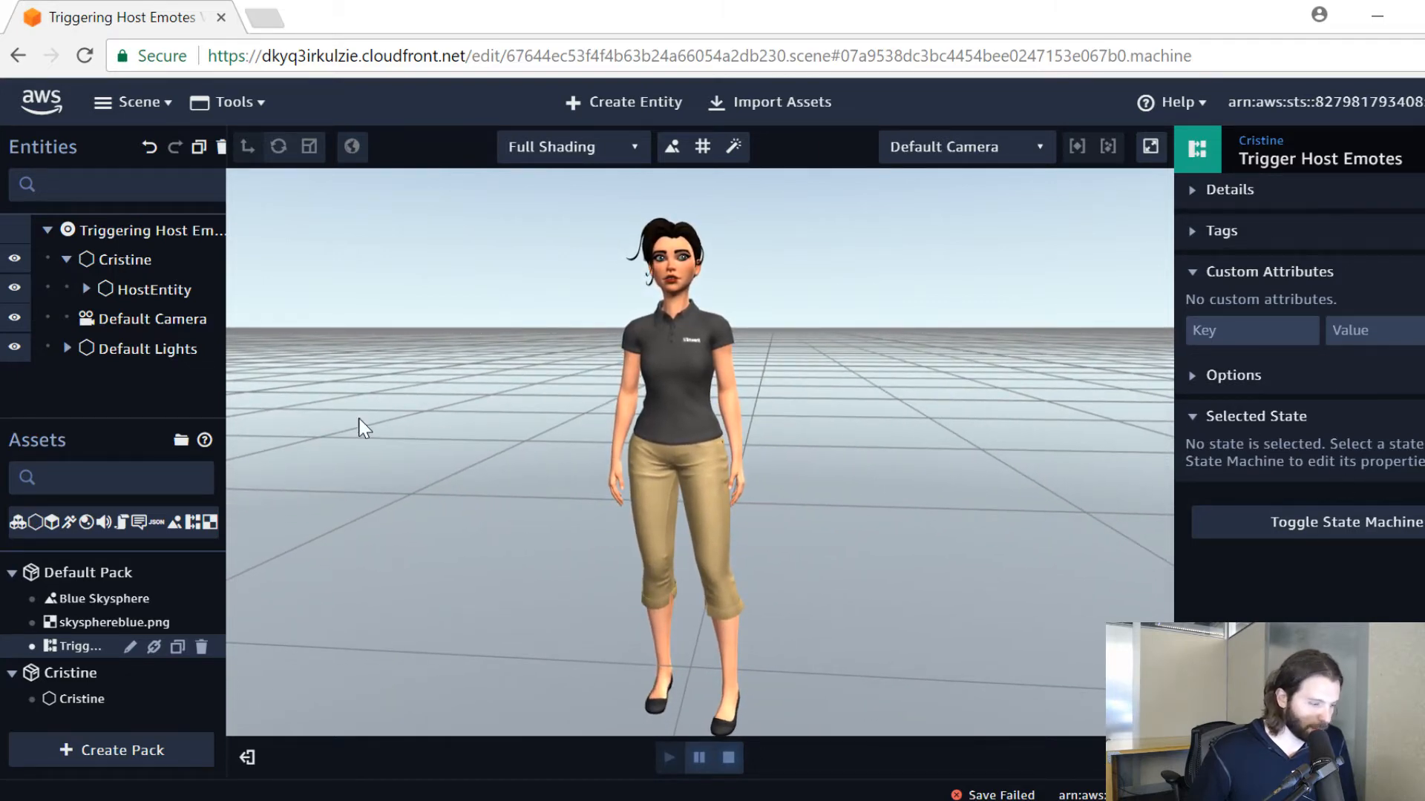
# Reopen the Trigger Host Emotes behavior for editing from the Cristine entity's State Machine component
pyautogui.click(113, 264)
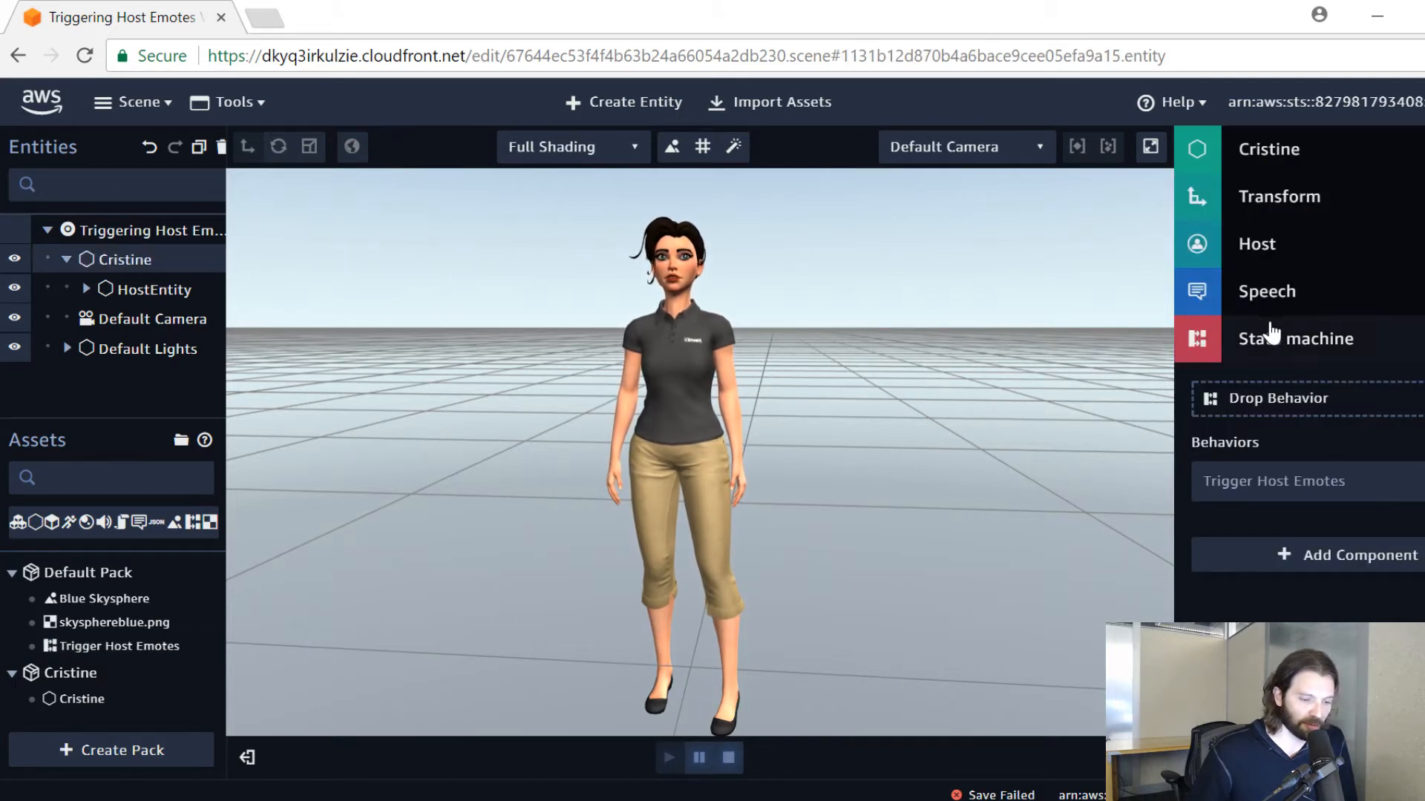
pyautogui.click(1299, 350)
pyautogui.click(1299, 349)
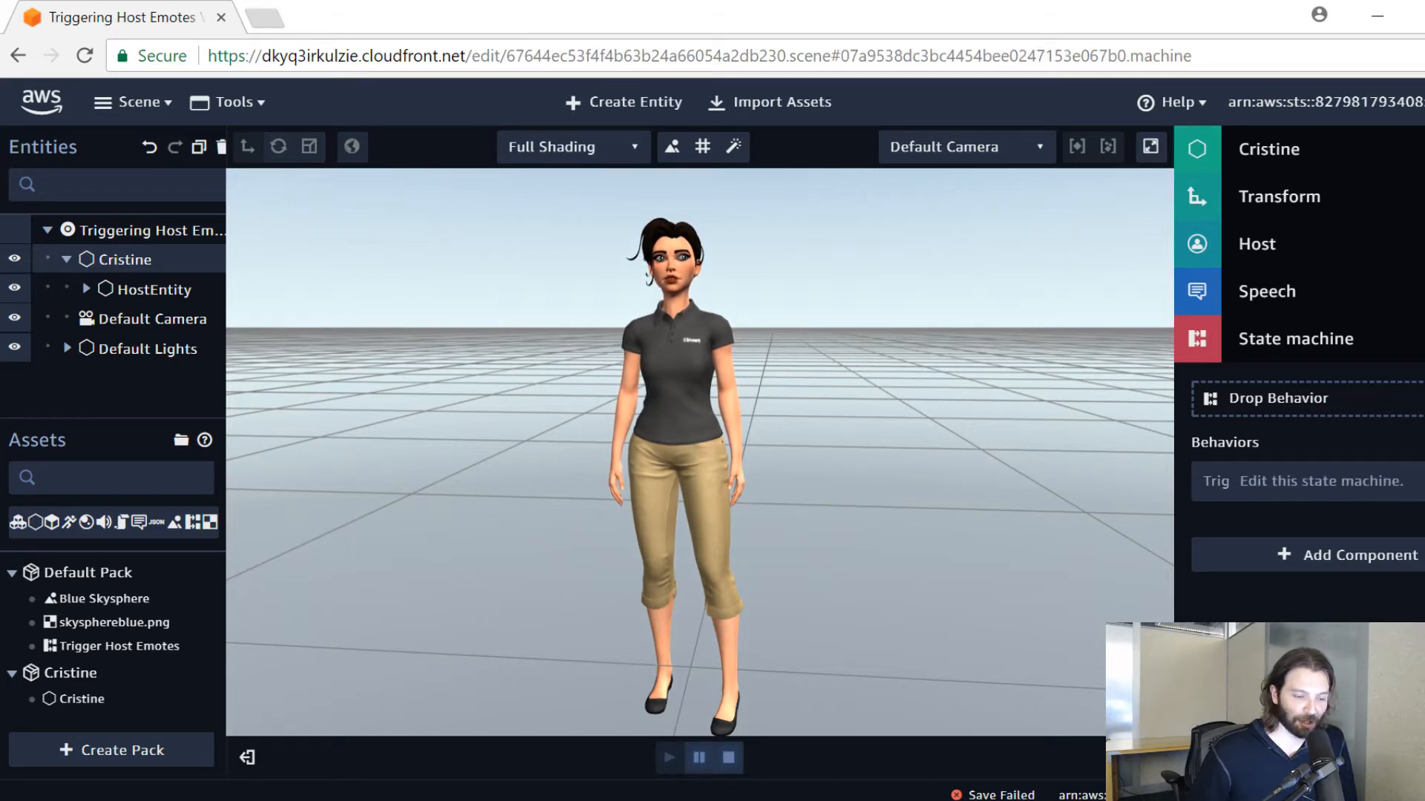
pyautogui.click(1216, 481)
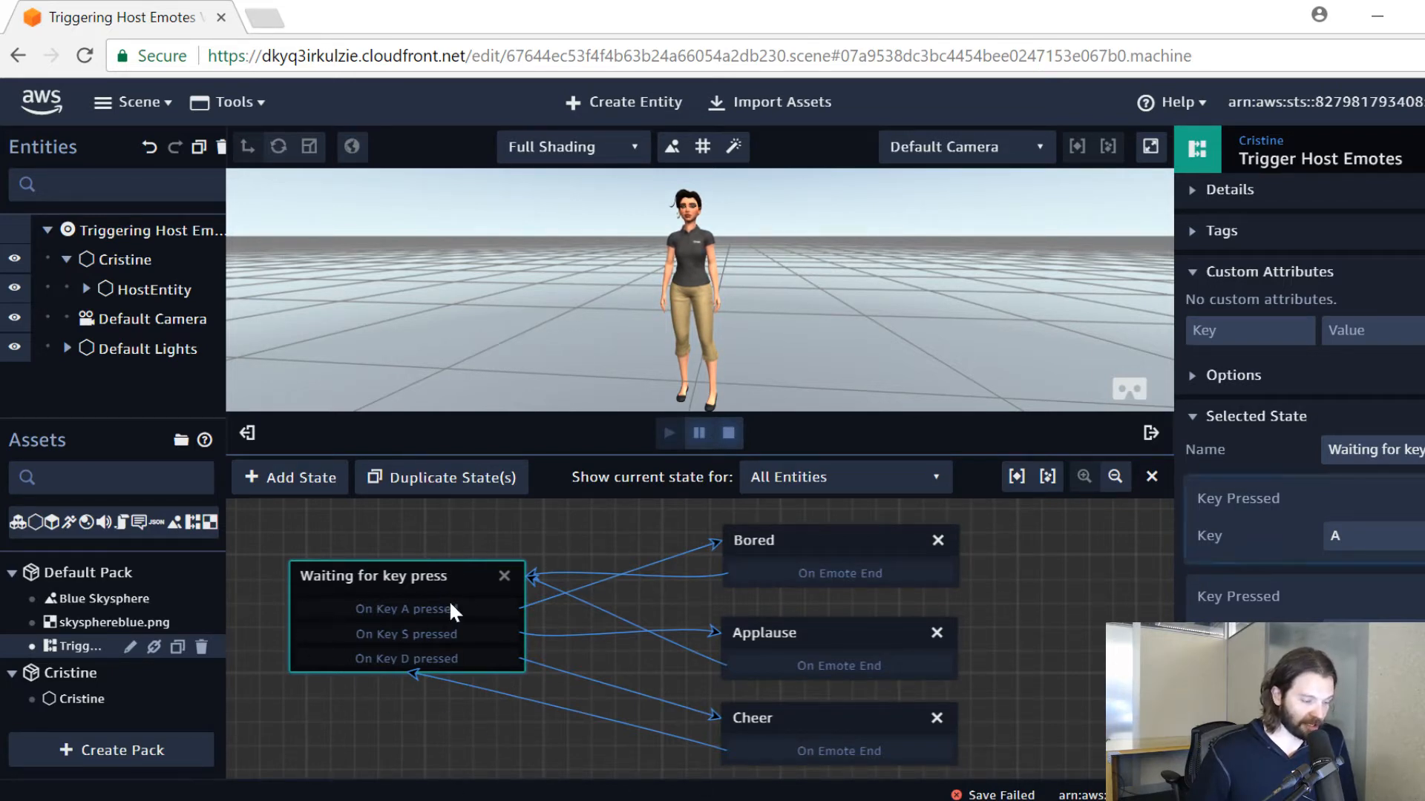
# Delete the transition from Cheer's On Emote End back to the "Waiting for key press" state
pyautogui.click(513, 702)
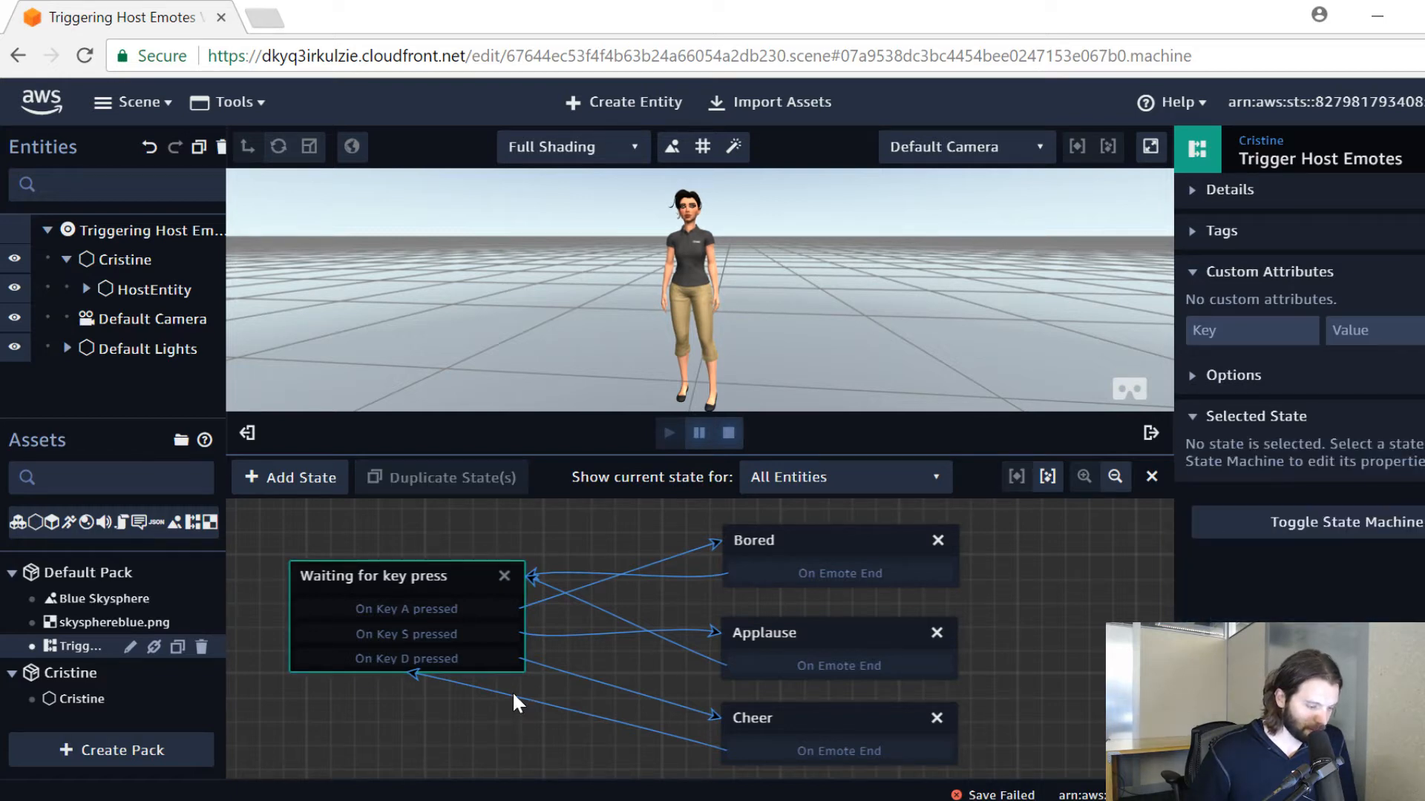
pyautogui.click(414, 670)
pyautogui.click(412, 675)
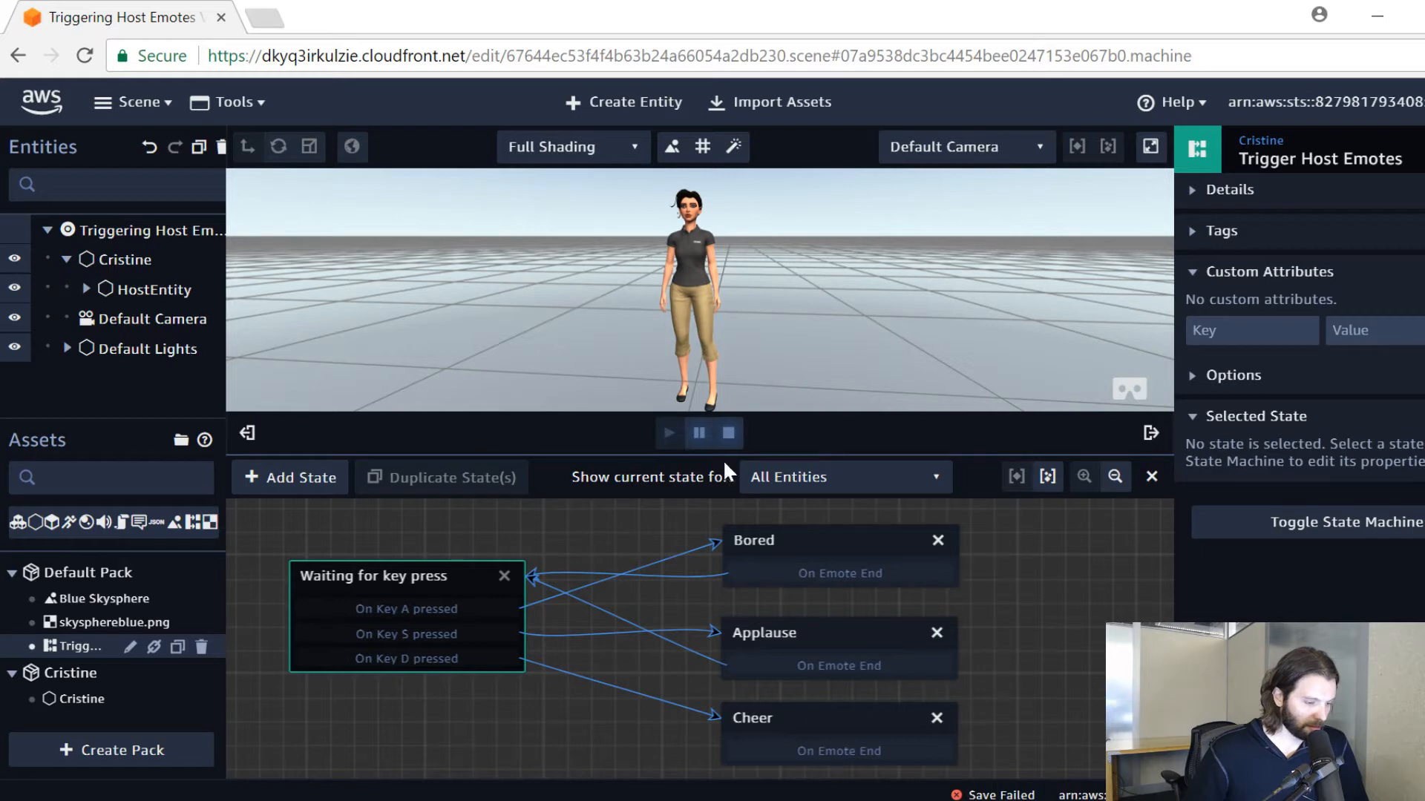
# Restart the scene and trigger the host's cheer emote with the D key to test the Cheer state without its return transition
pyautogui.click(728, 433)
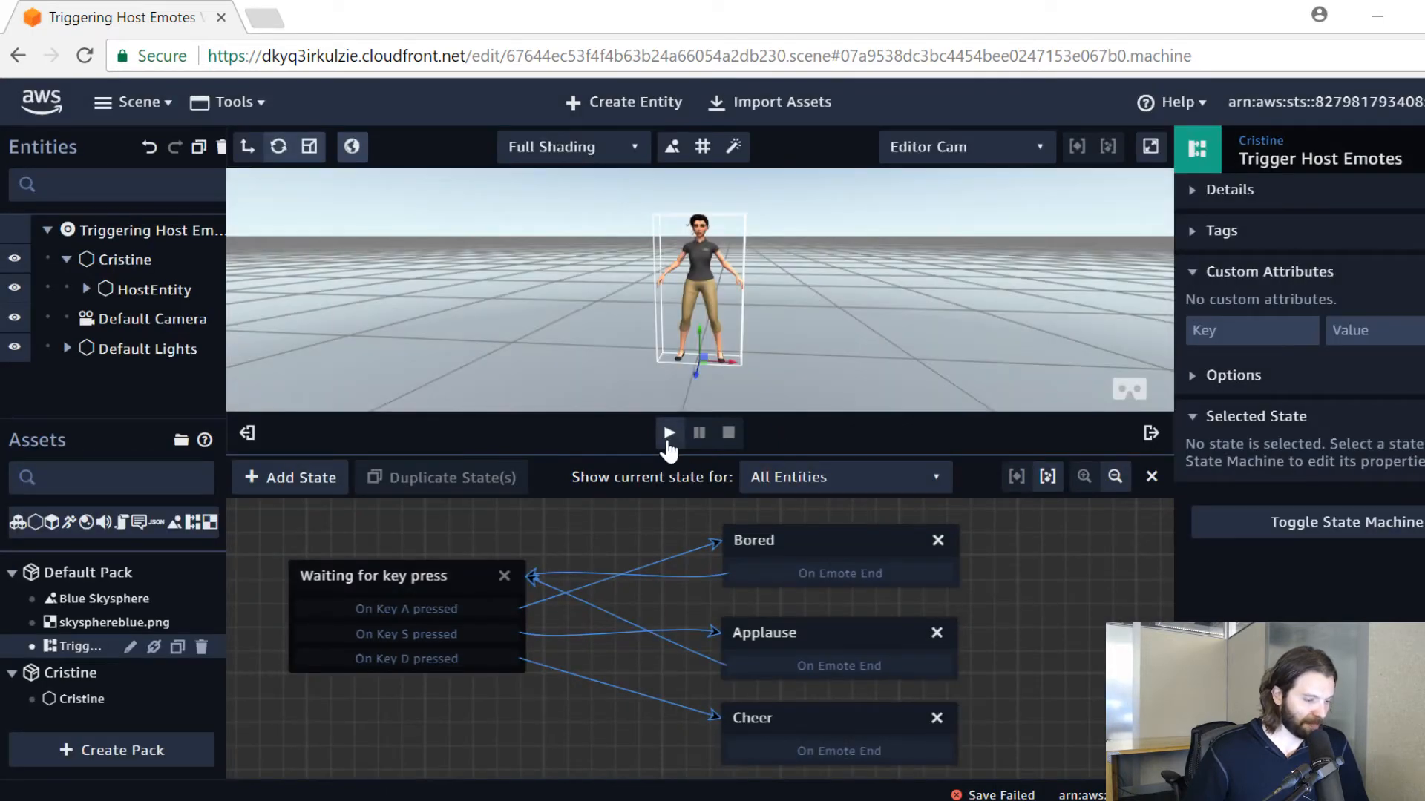
pyautogui.click(668, 437)
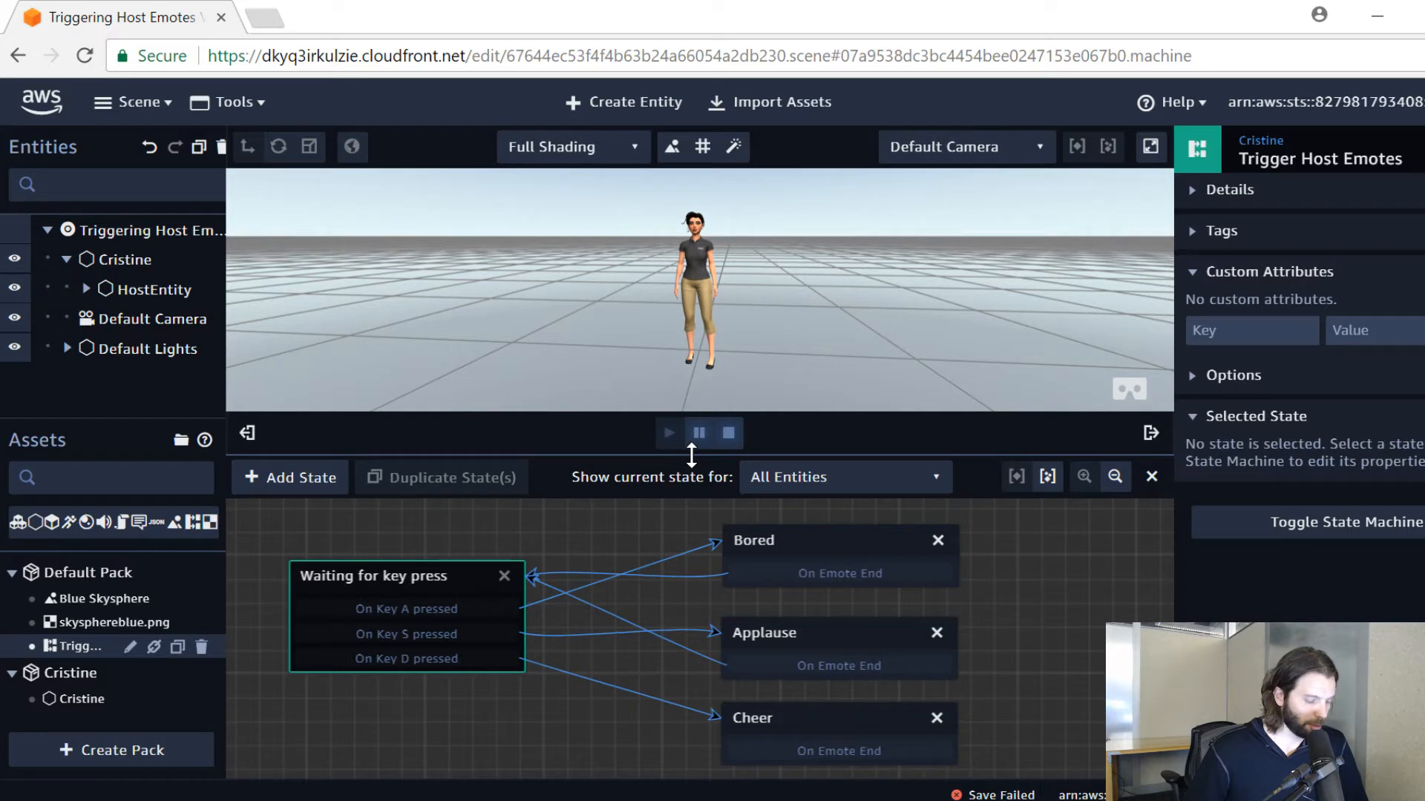
pyautogui.press('d')
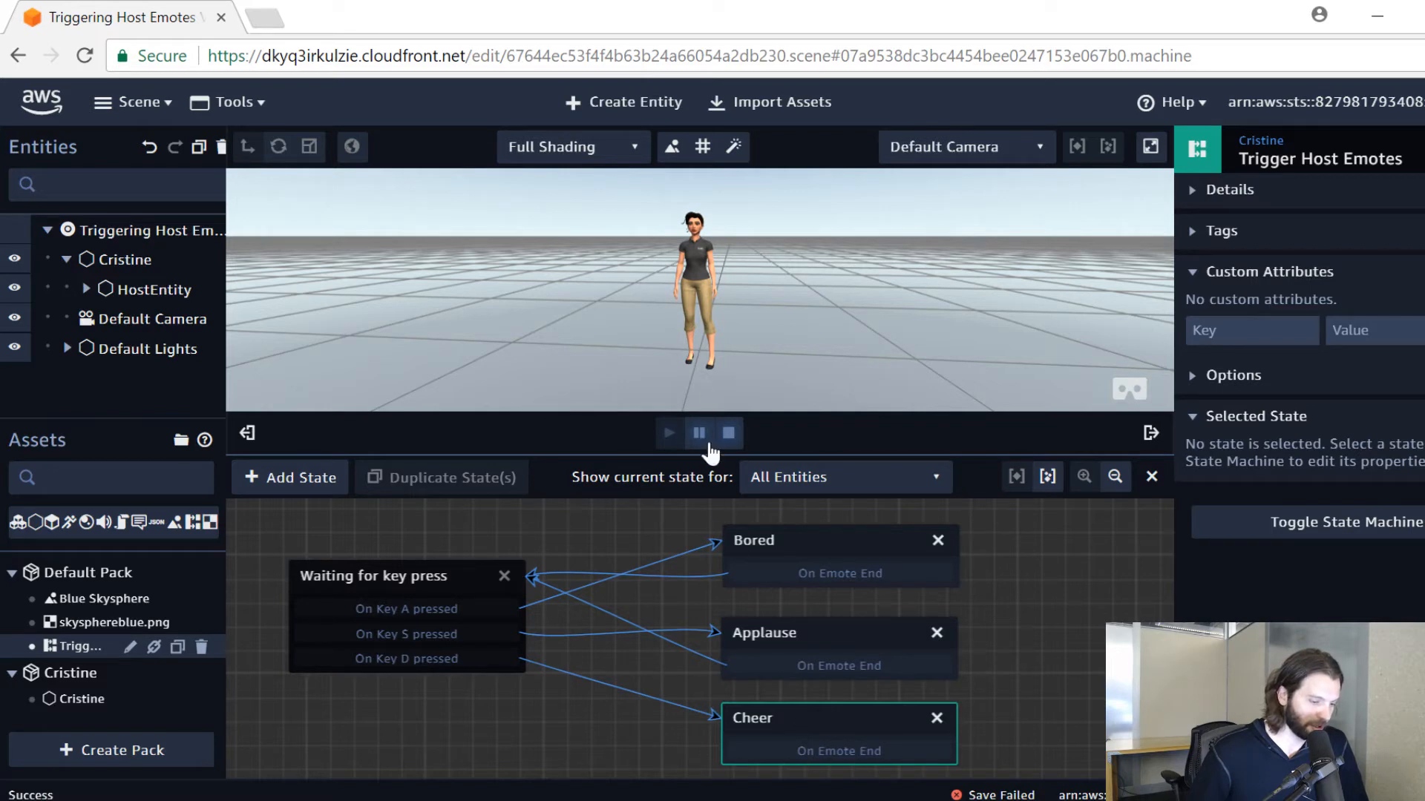
# Reconnect Cheer's On Emote End to the "Waiting for key press" state and close the state graph with the scene stopped
pyautogui.moveTo(668, 710); pyautogui.dragTo(475, 571)
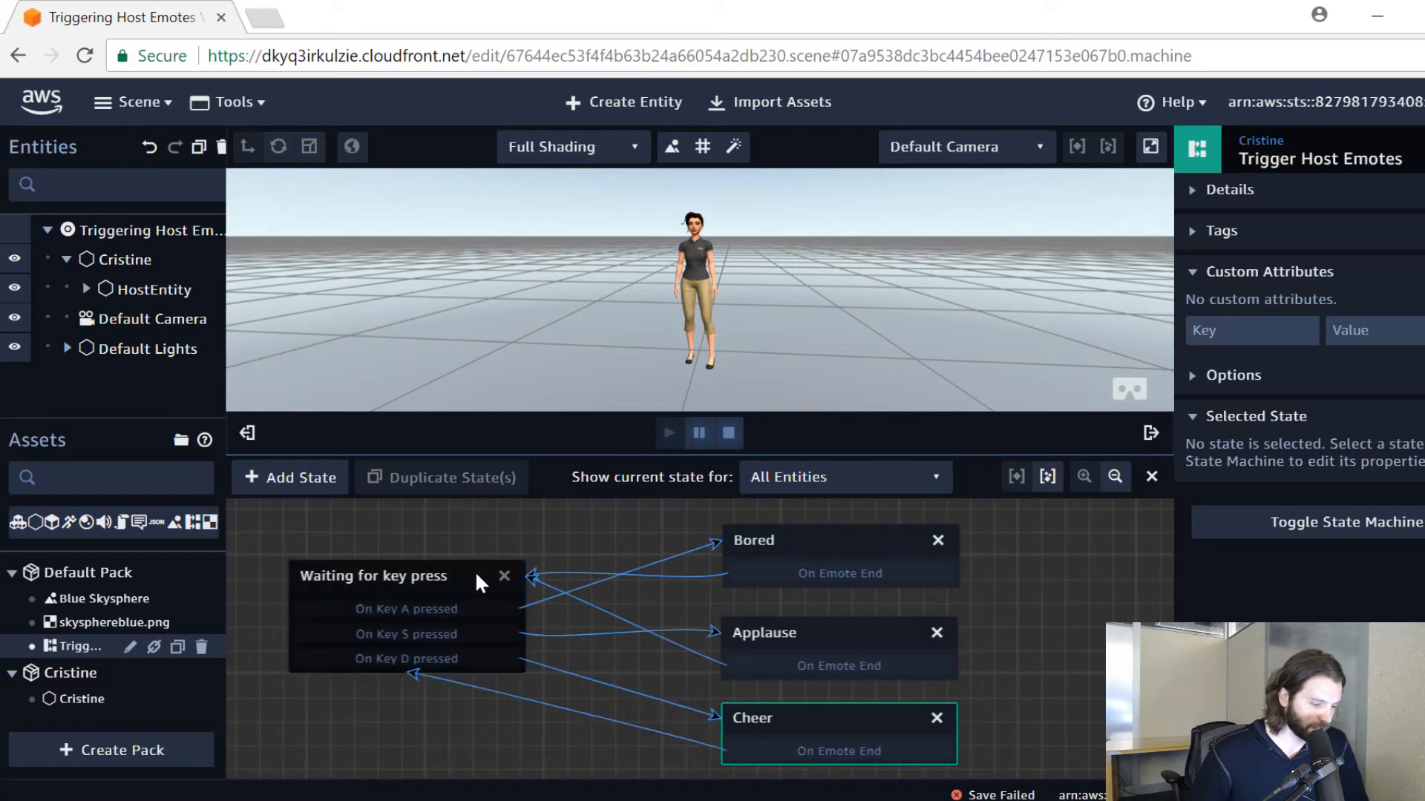
pyautogui.click(730, 440)
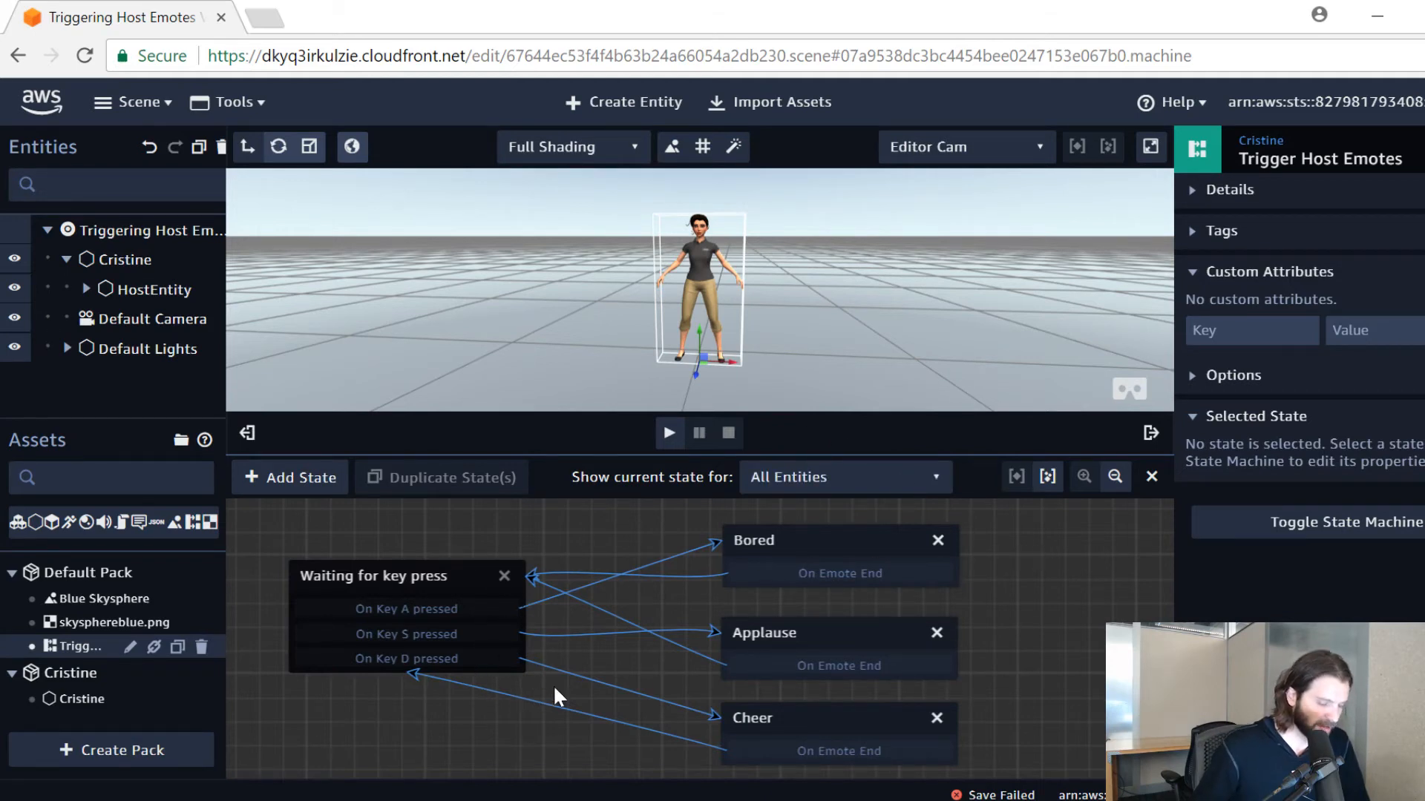
pyautogui.click(1152, 479)
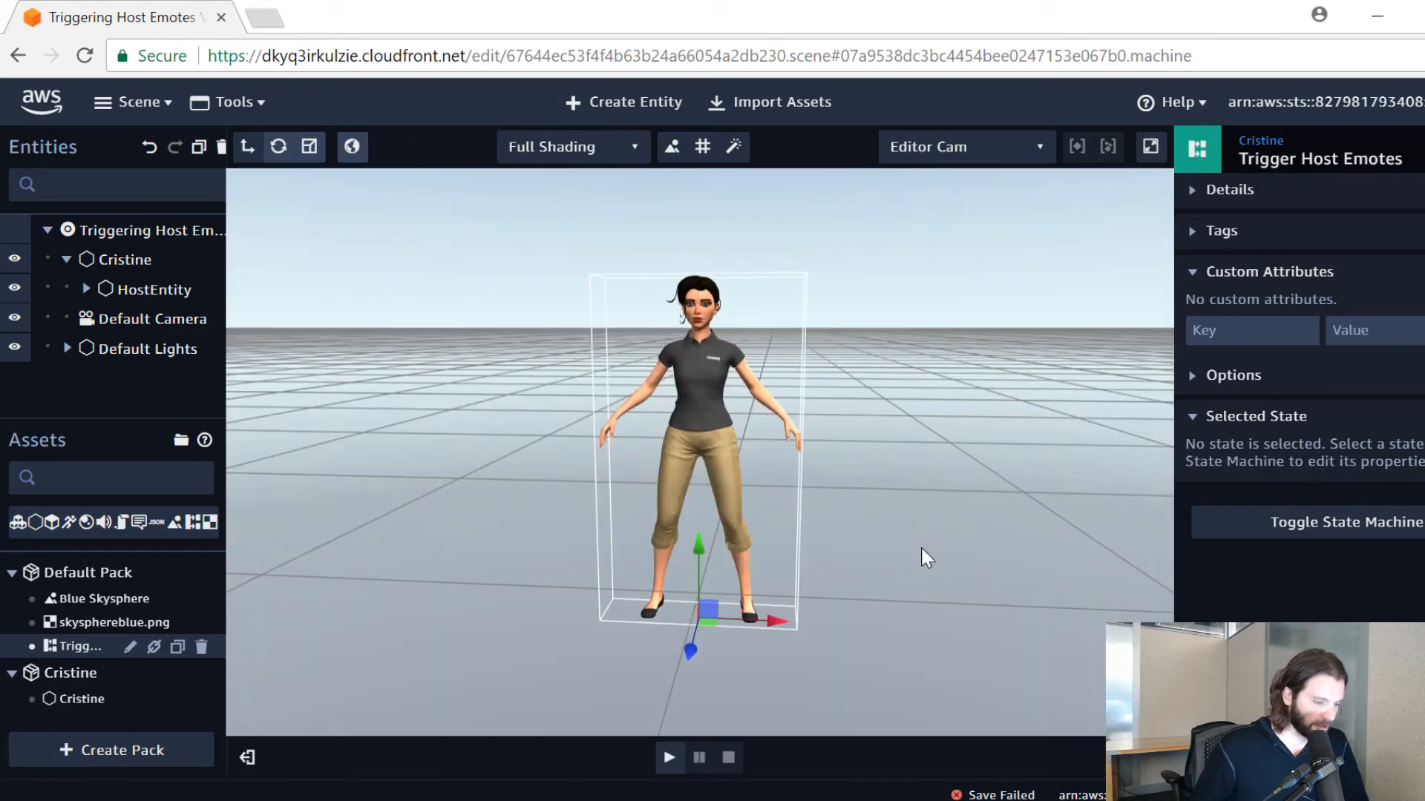
# Play the scene and examine the host's bored emote up close from different angles
pyautogui.moveTo(915, 491); pyautogui.dragTo(885, 586)
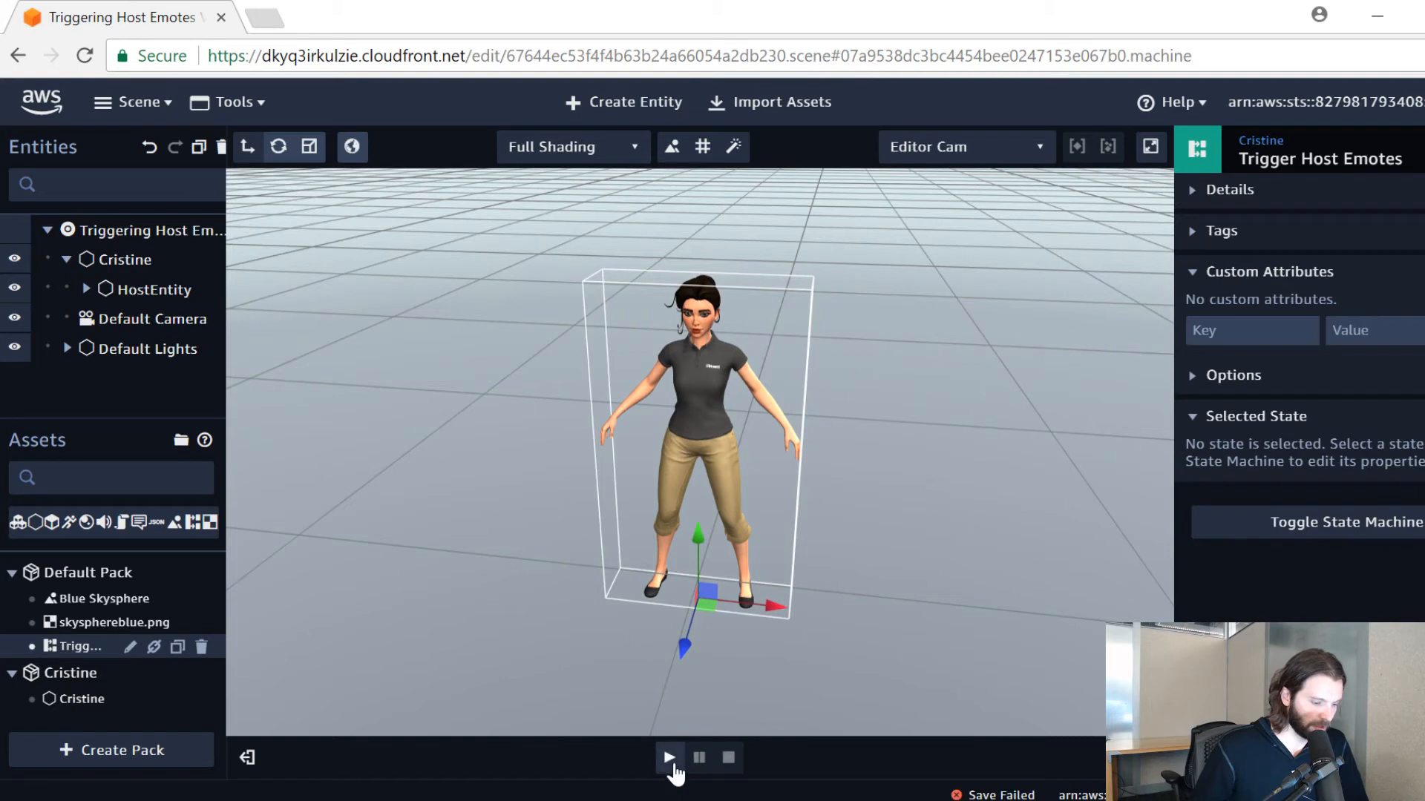
pyautogui.click(671, 757)
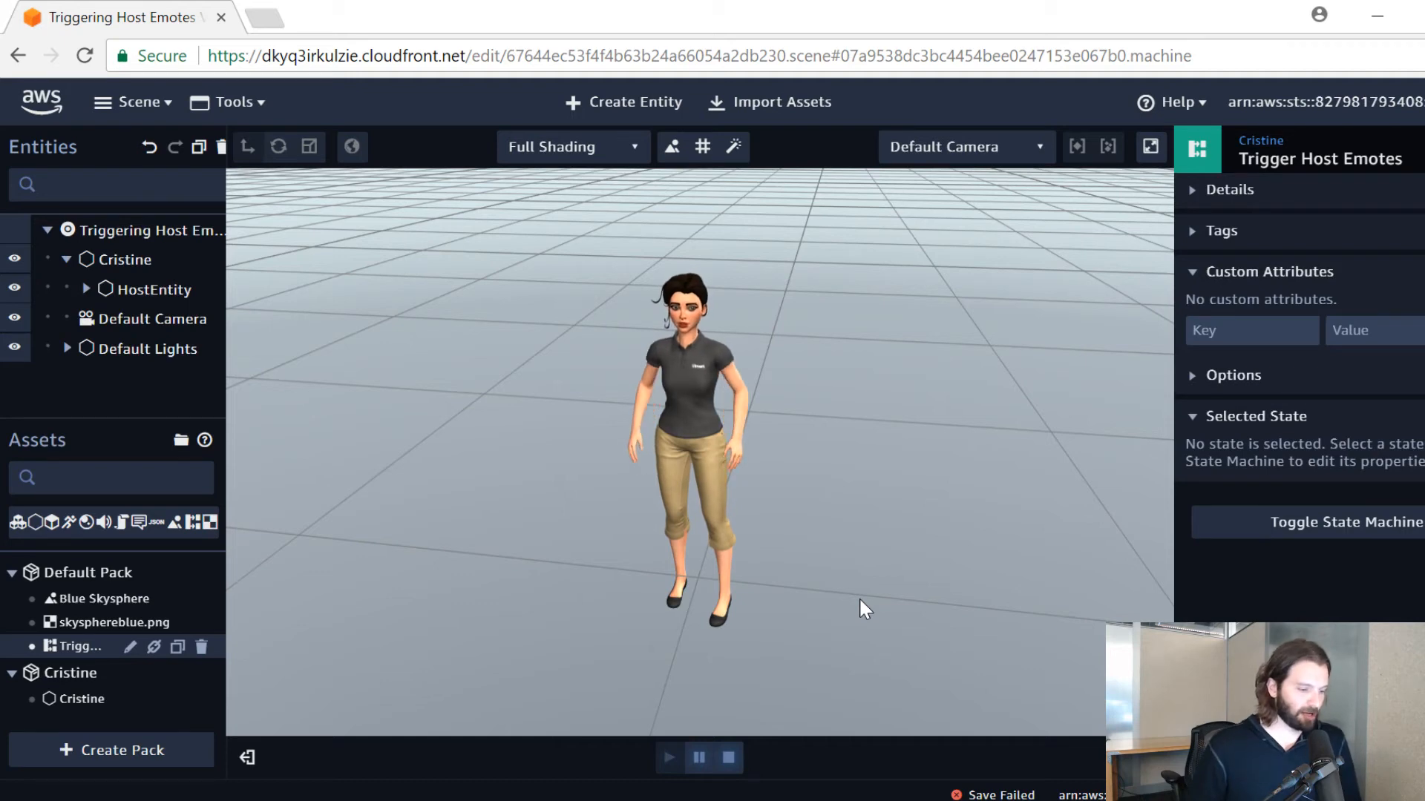
pyautogui.scroll(-3, 823, 371)
pyautogui.scroll(4, 777, 352)
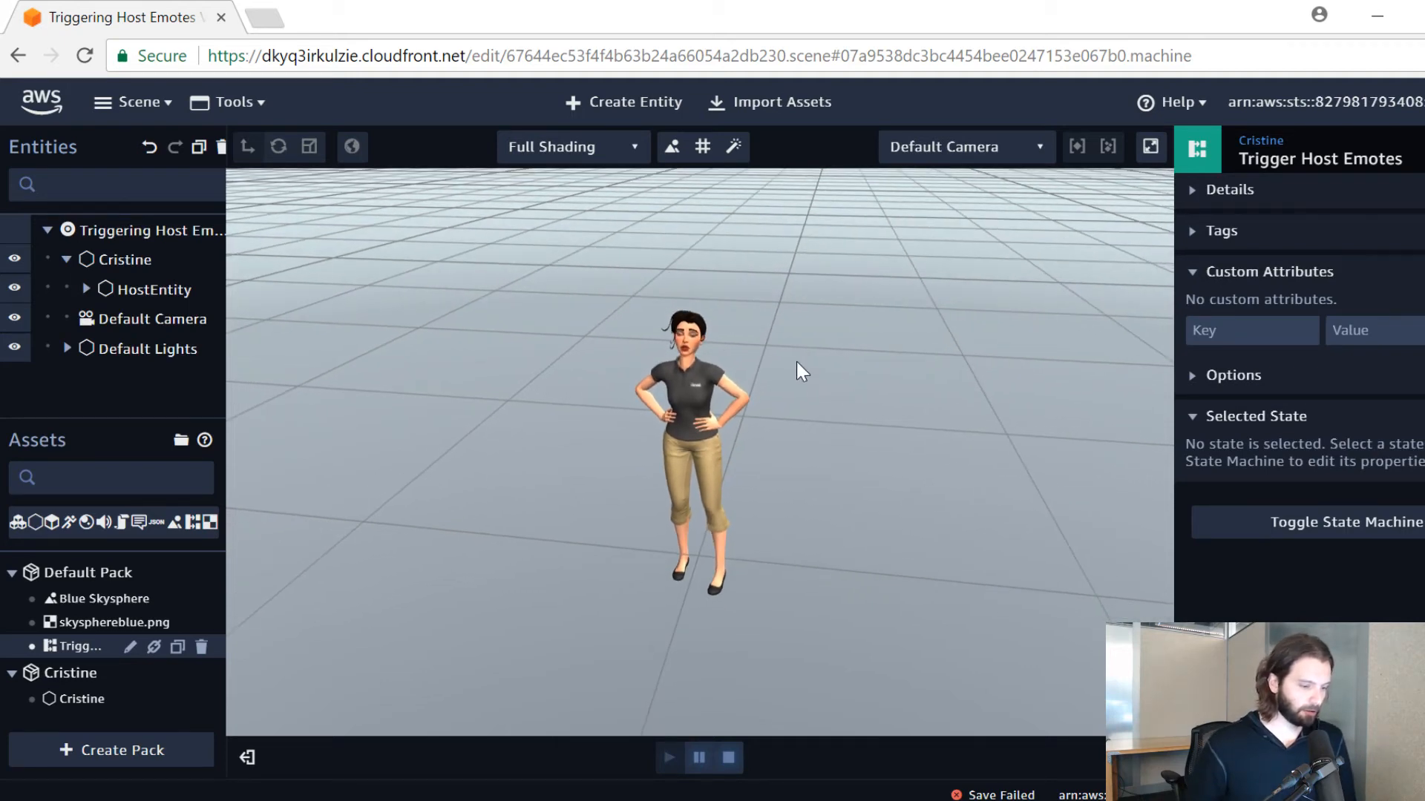
pyautogui.scroll(4, 822, 446)
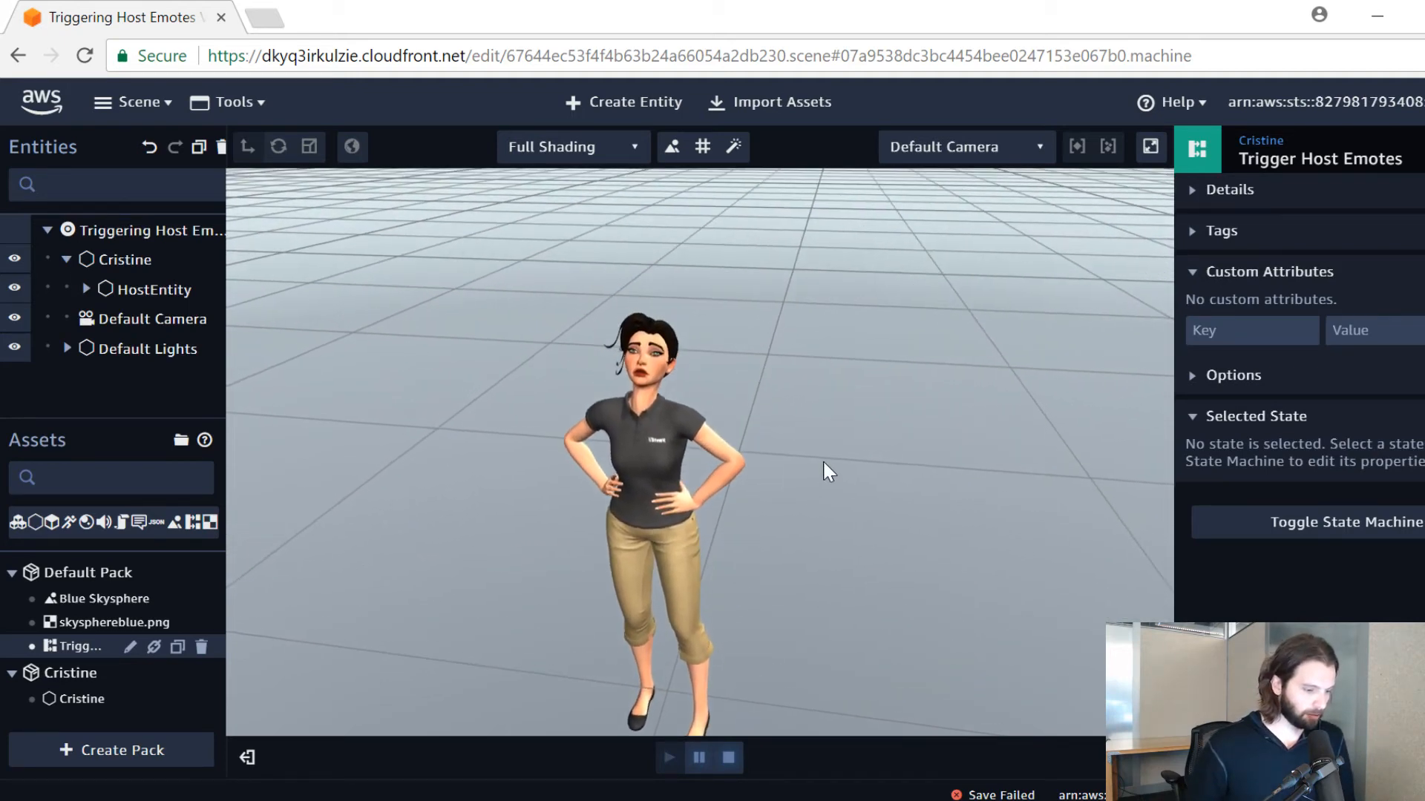
pyautogui.scroll(4, 824, 464)
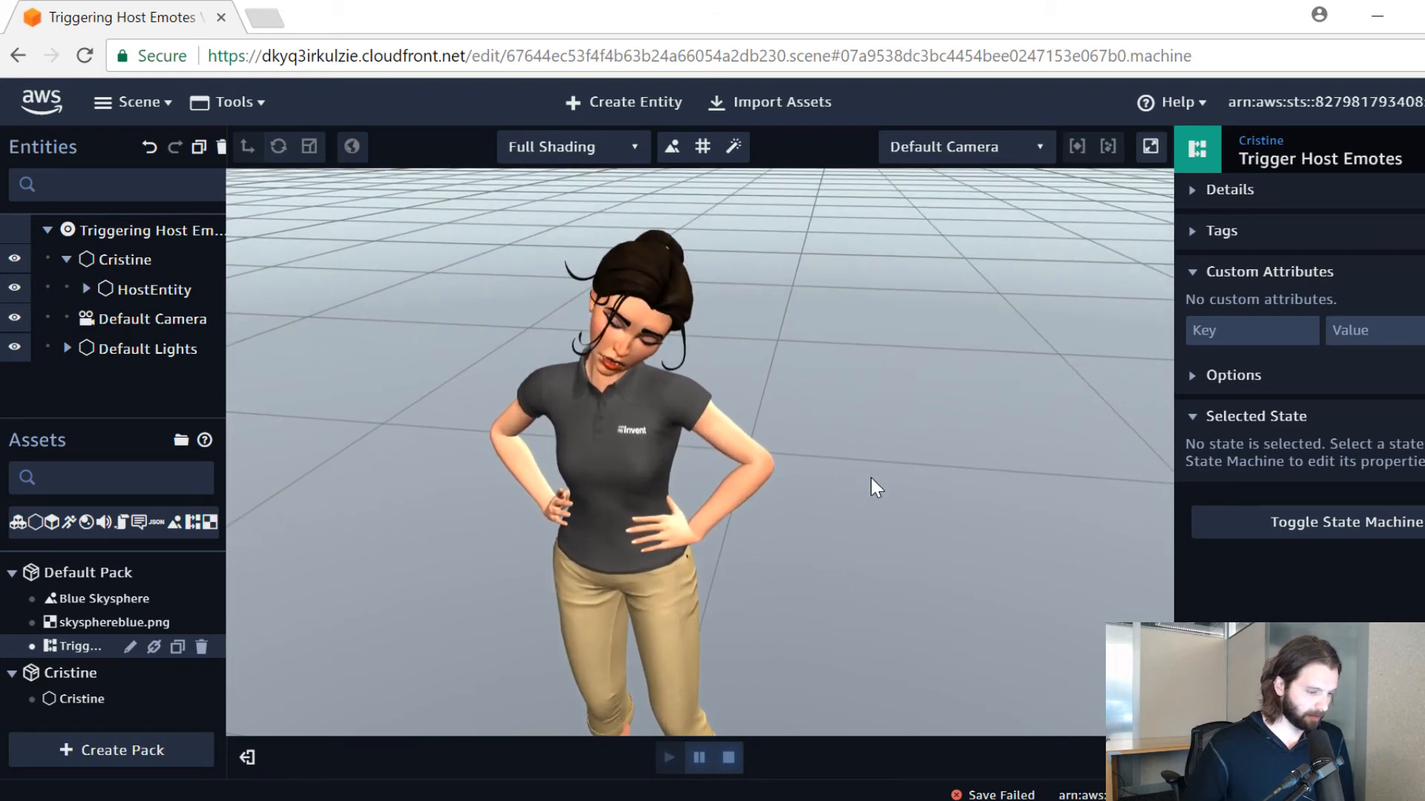
pyautogui.moveTo(904, 553); pyautogui.dragTo(956, 538)
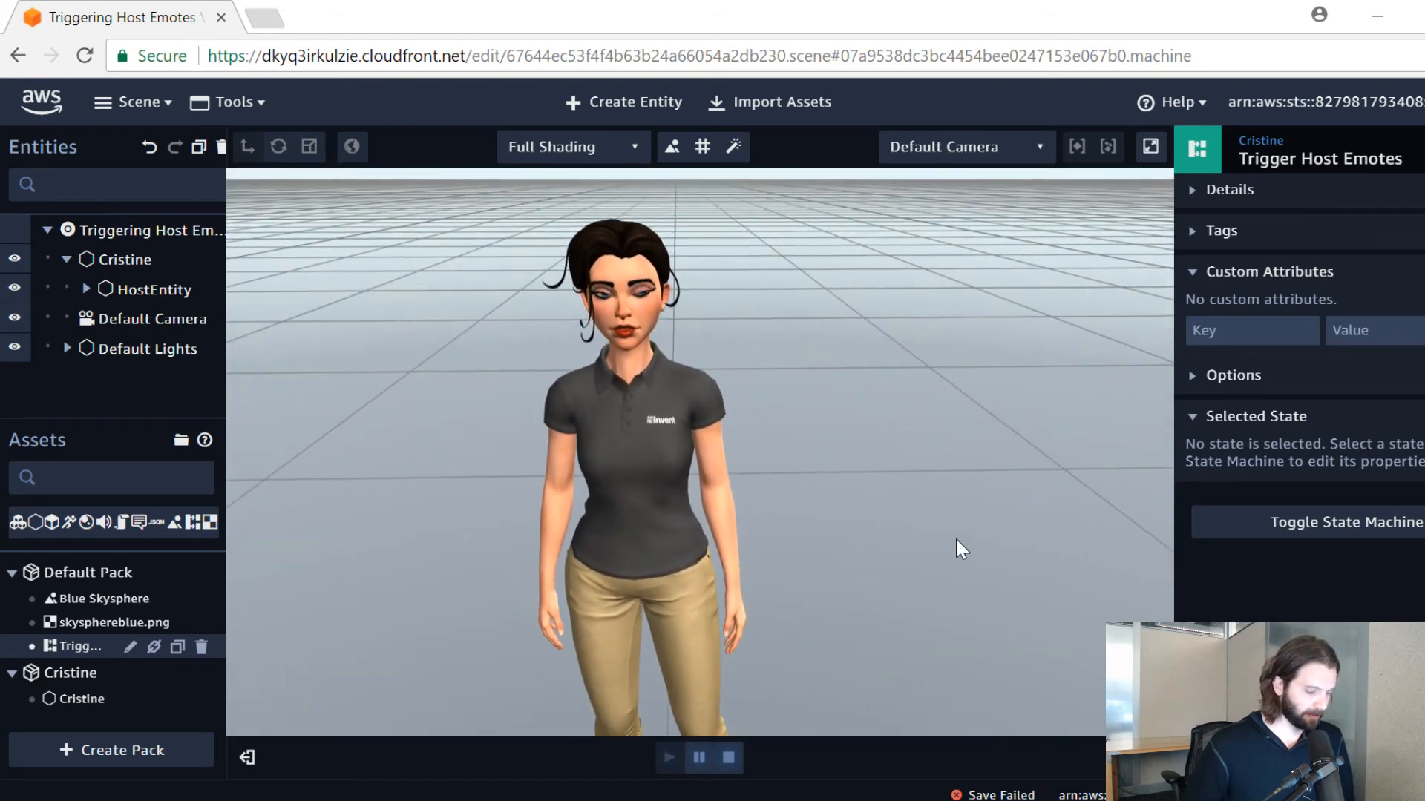